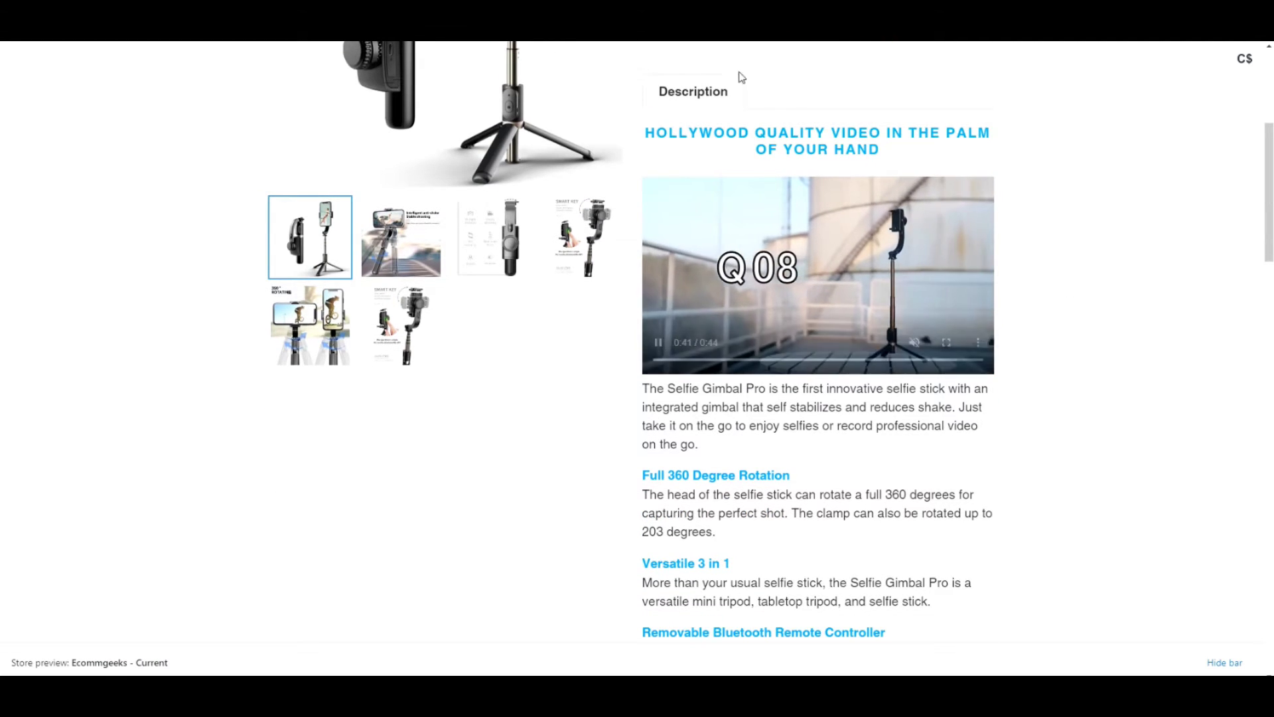
Step: Preview the product page's Specifications and Description tabs, then return to the product editor
{"action": "scroll", "coordinate": [1077, 219], "scroll_direction": "down", "scroll_amount": 15}
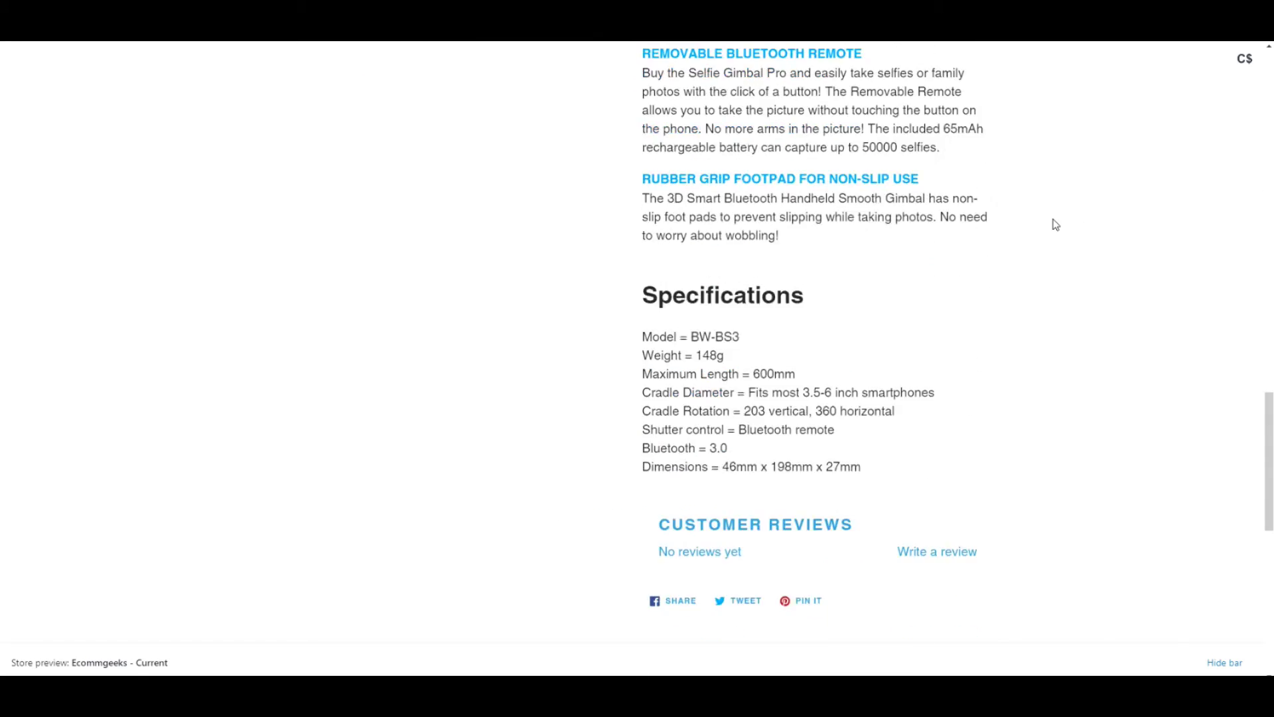
{"action": "scroll", "coordinate": [1054, 228], "scroll_direction": "down", "scroll_amount": 5}
{"action": "scroll", "coordinate": [929, 166], "scroll_direction": "up", "scroll_amount": 8}
{"action": "left_click", "coordinate": [861, 94]}
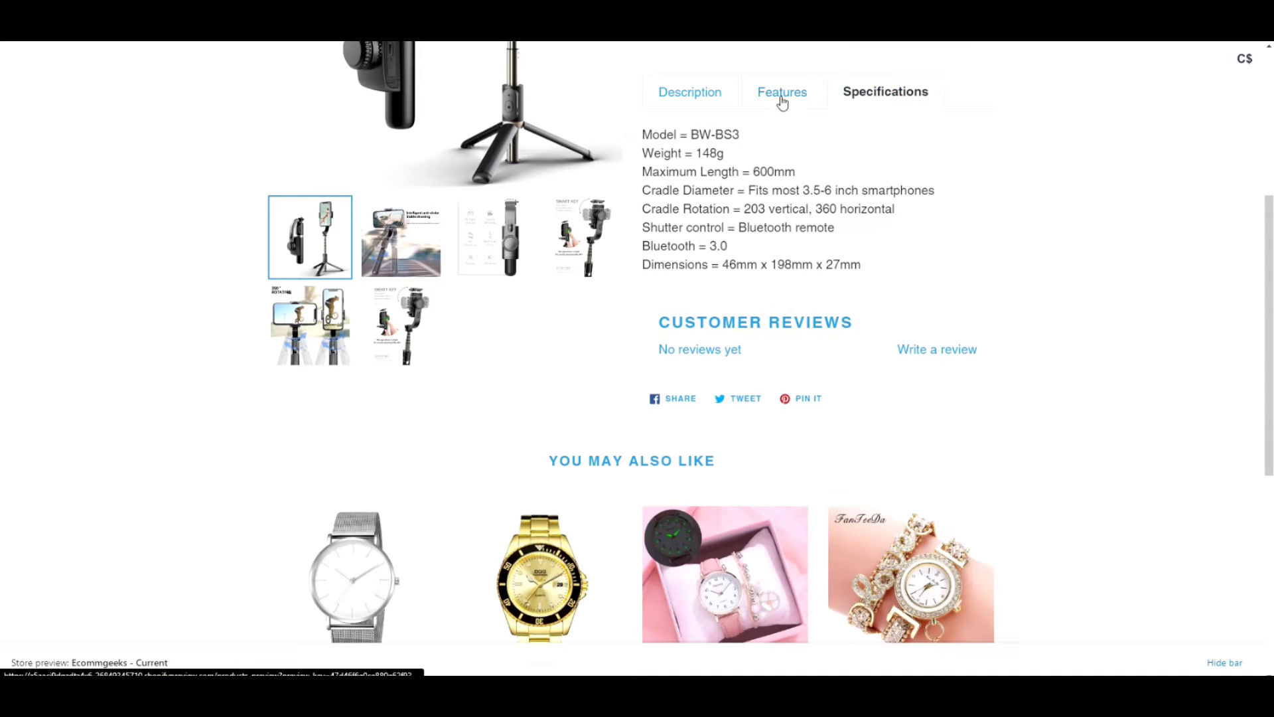
{"action": "left_click", "coordinate": [702, 97]}
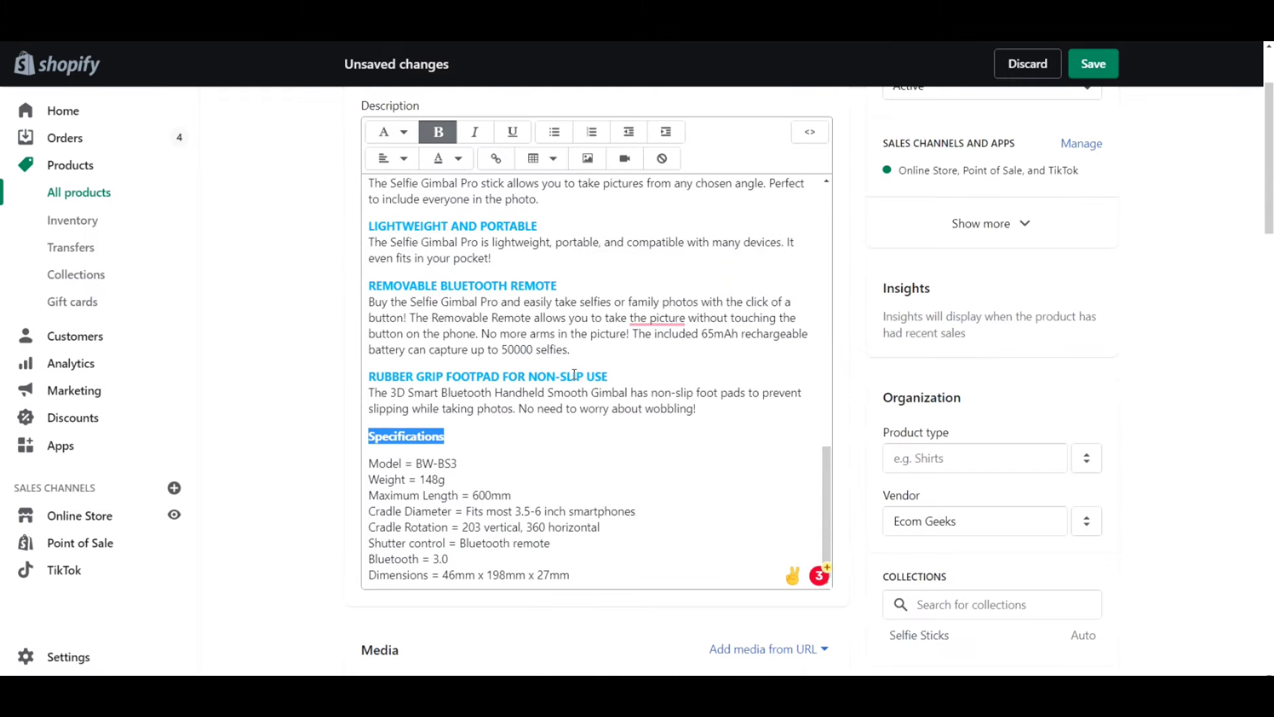
{"action": "key", "text": "ctrl+v"}
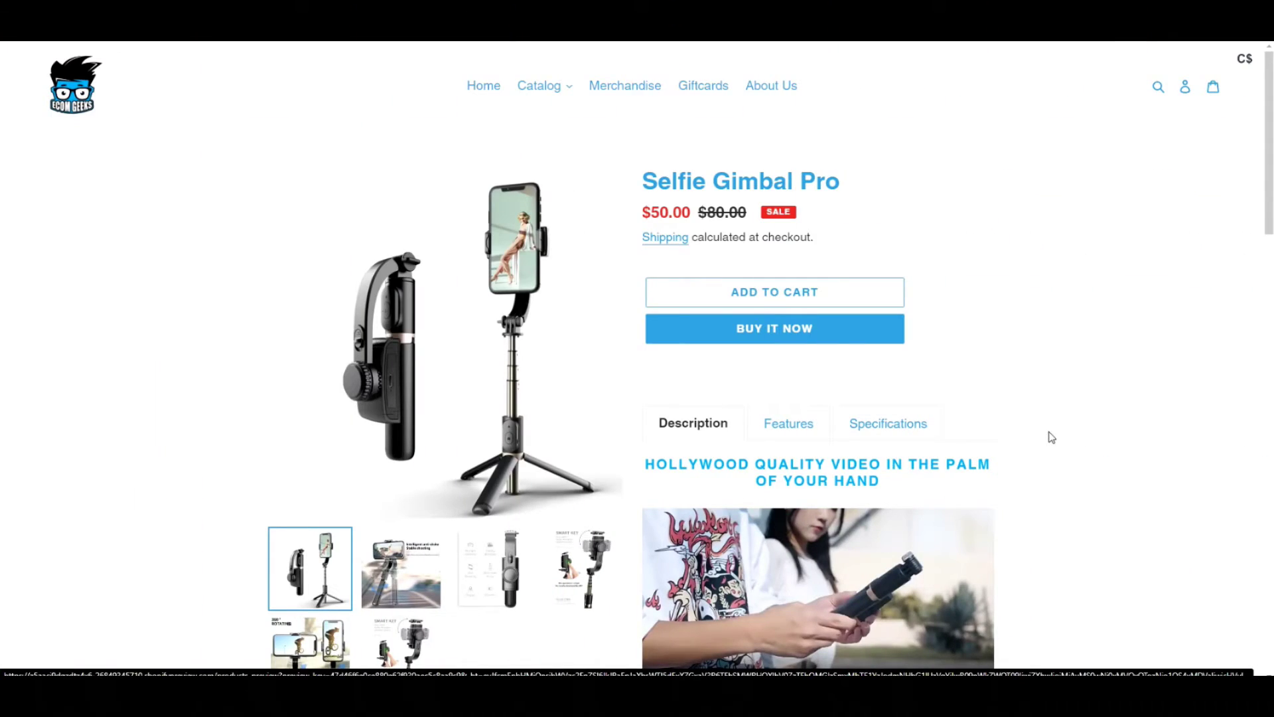
{"action": "scroll", "coordinate": [1052, 438], "scroll_direction": "down", "scroll_amount": 4}
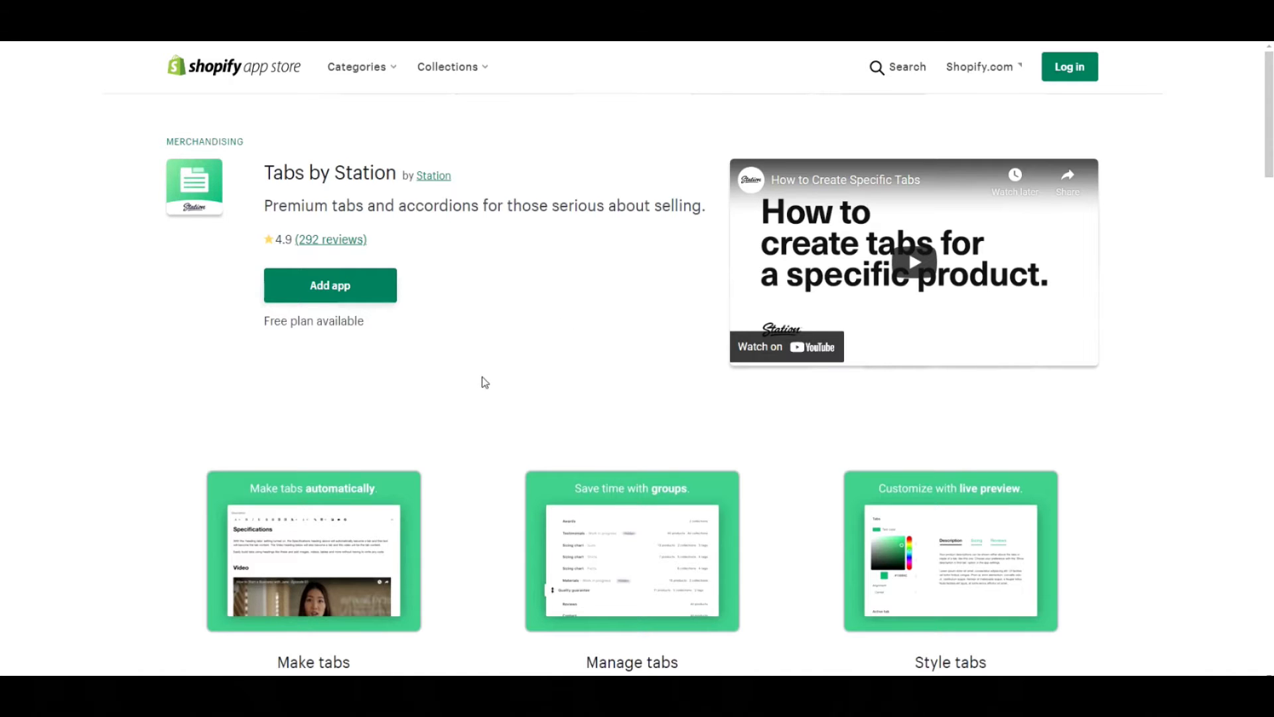
Step: Review Tabs by Station pricing, noting the Essential shared-tabs limit and the Plus monthly price
{"action": "scroll", "coordinate": [512, 378], "scroll_direction": "down", "scroll_amount": 15}
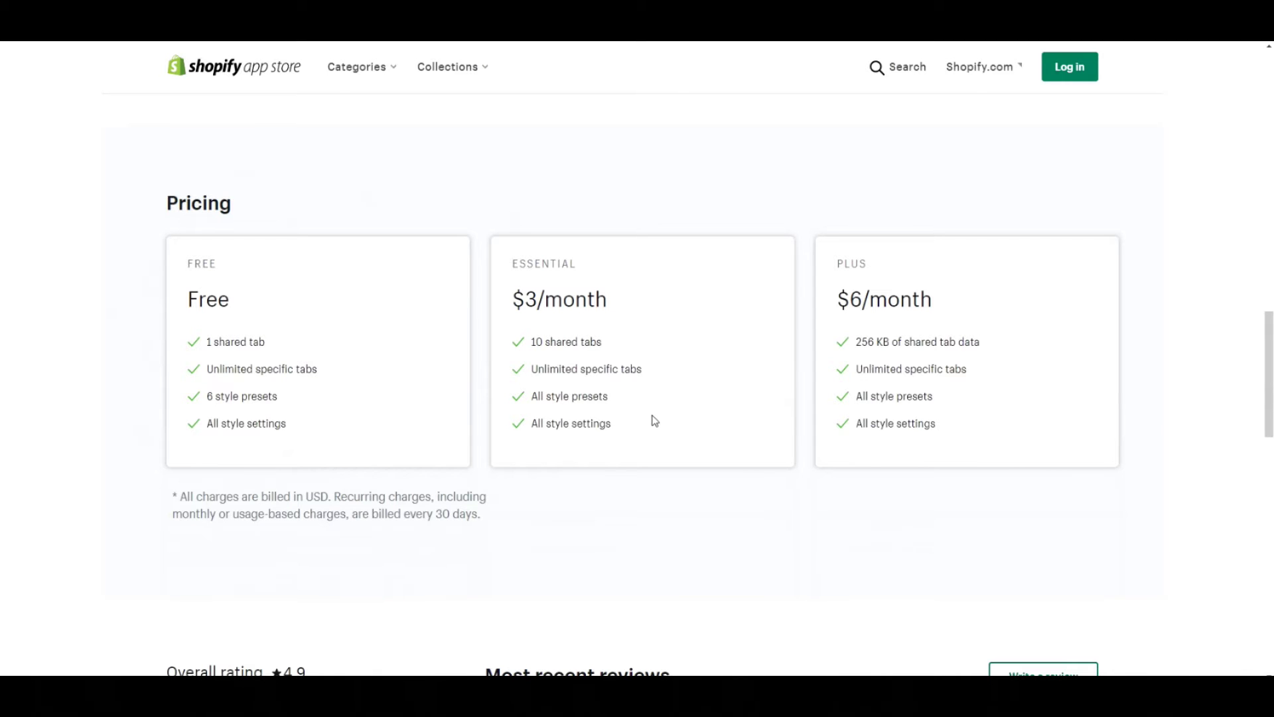
{"action": "left_click_drag", "start_coordinate": [604, 343], "coordinate": [545, 340]}
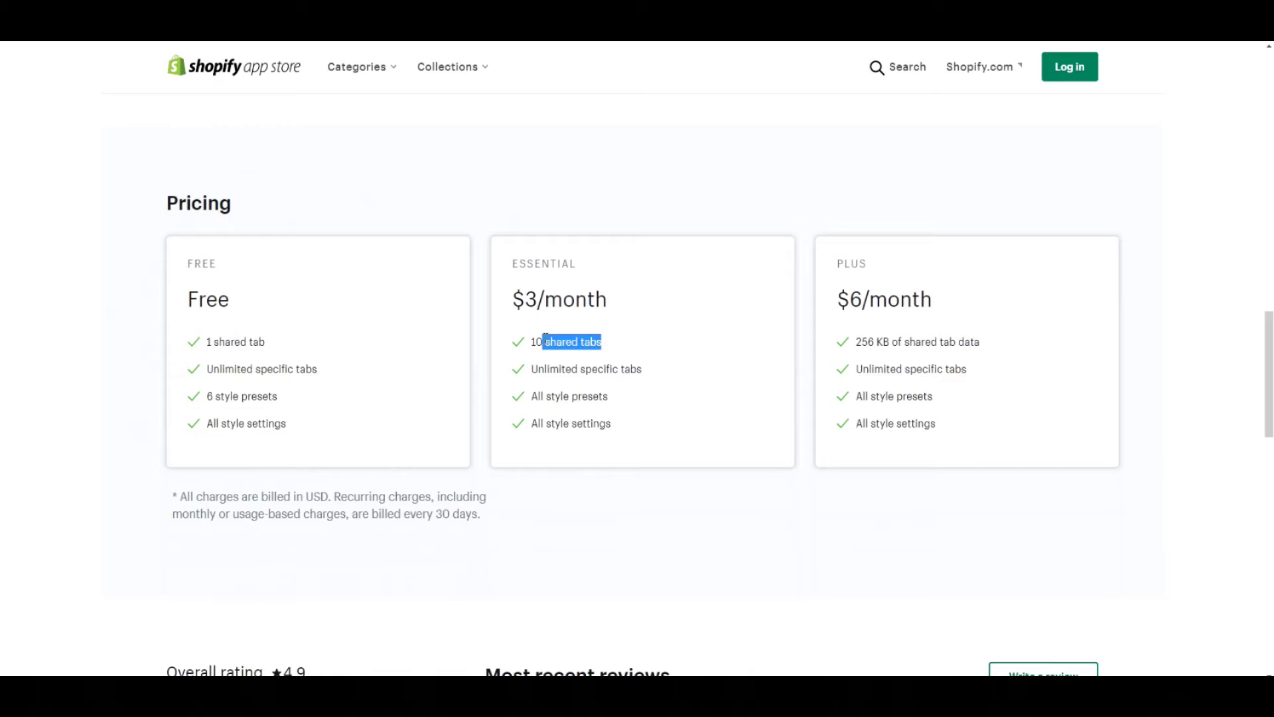
{"action": "left_click", "coordinate": [609, 350]}
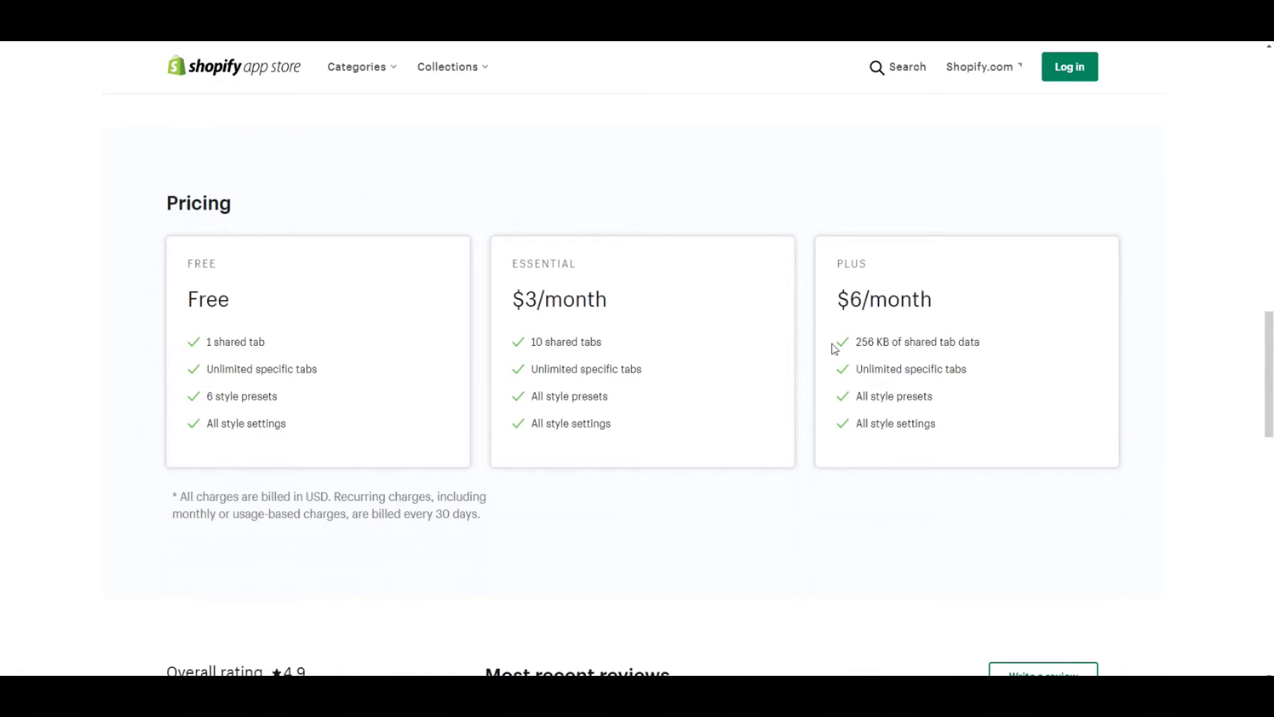
{"action": "double_click", "coordinate": [853, 304]}
{"action": "left_click", "coordinate": [866, 298]}
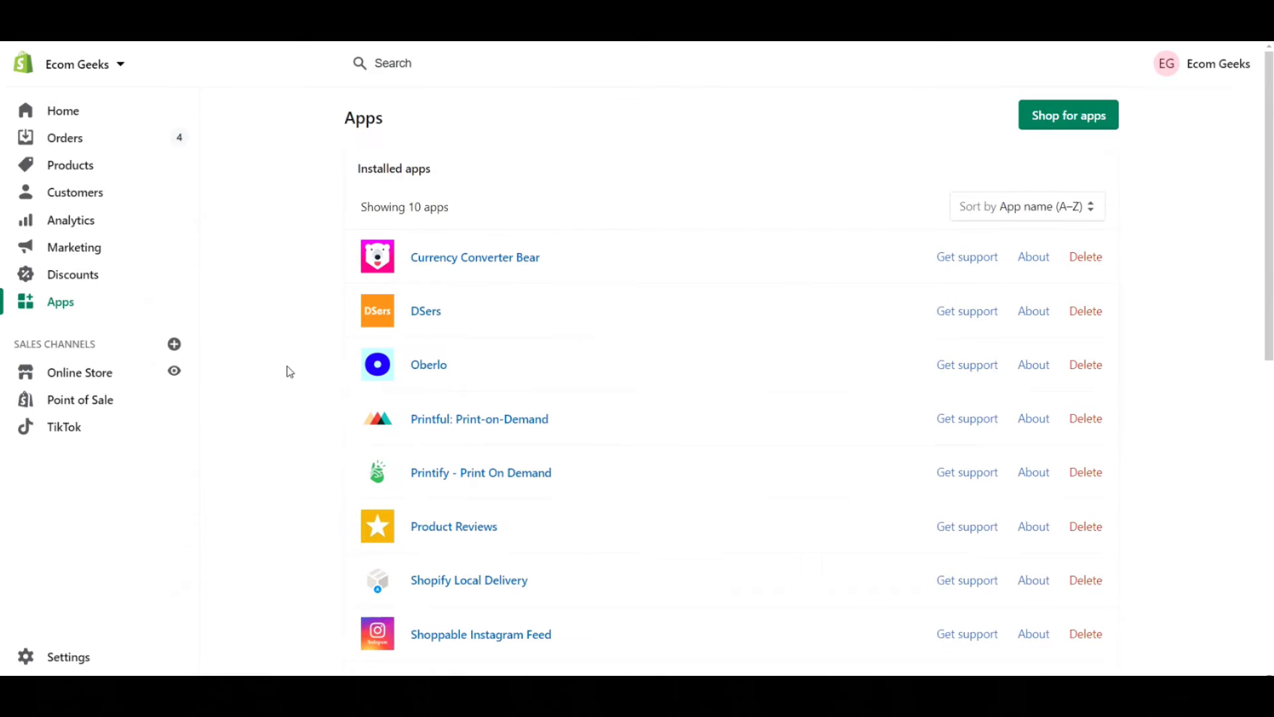
Step: Find Tabs by Station in the installed apps list, then go to the storefront product preview
{"action": "scroll", "coordinate": [298, 305], "scroll_direction": "down", "scroll_amount": 5}
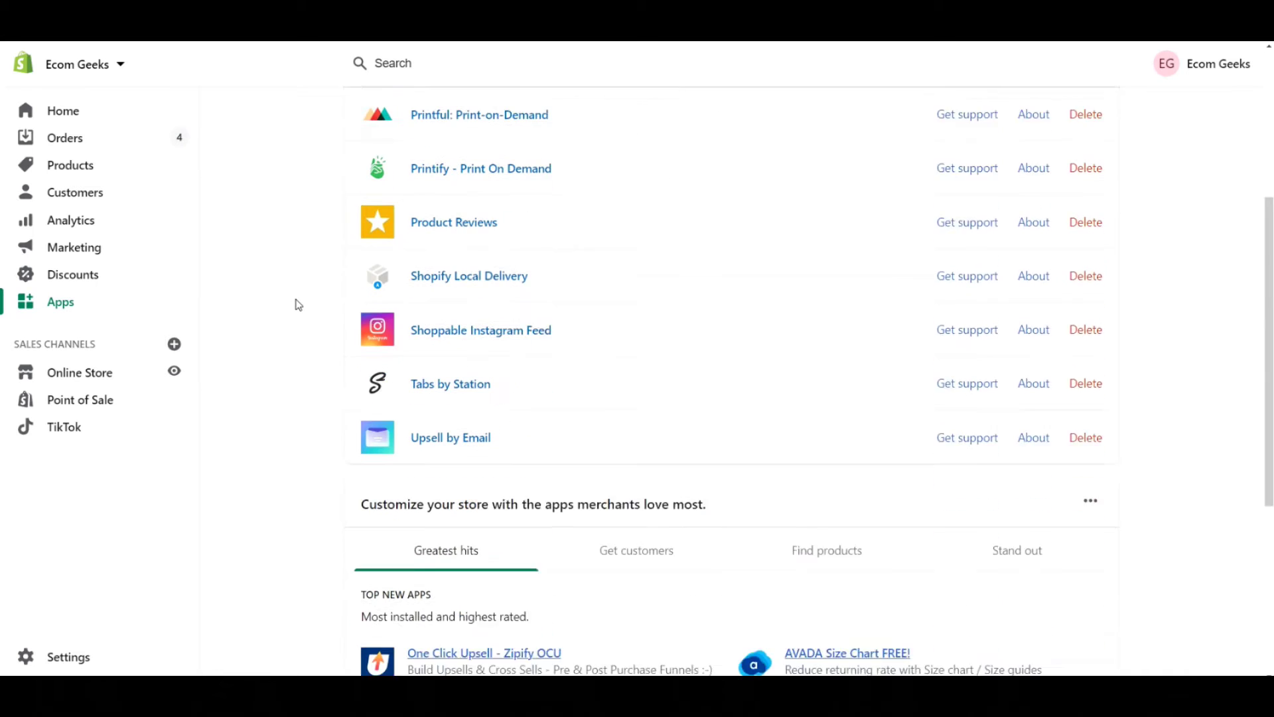
{"action": "left_click_drag", "start_coordinate": [510, 365], "coordinate": [318, 334]}
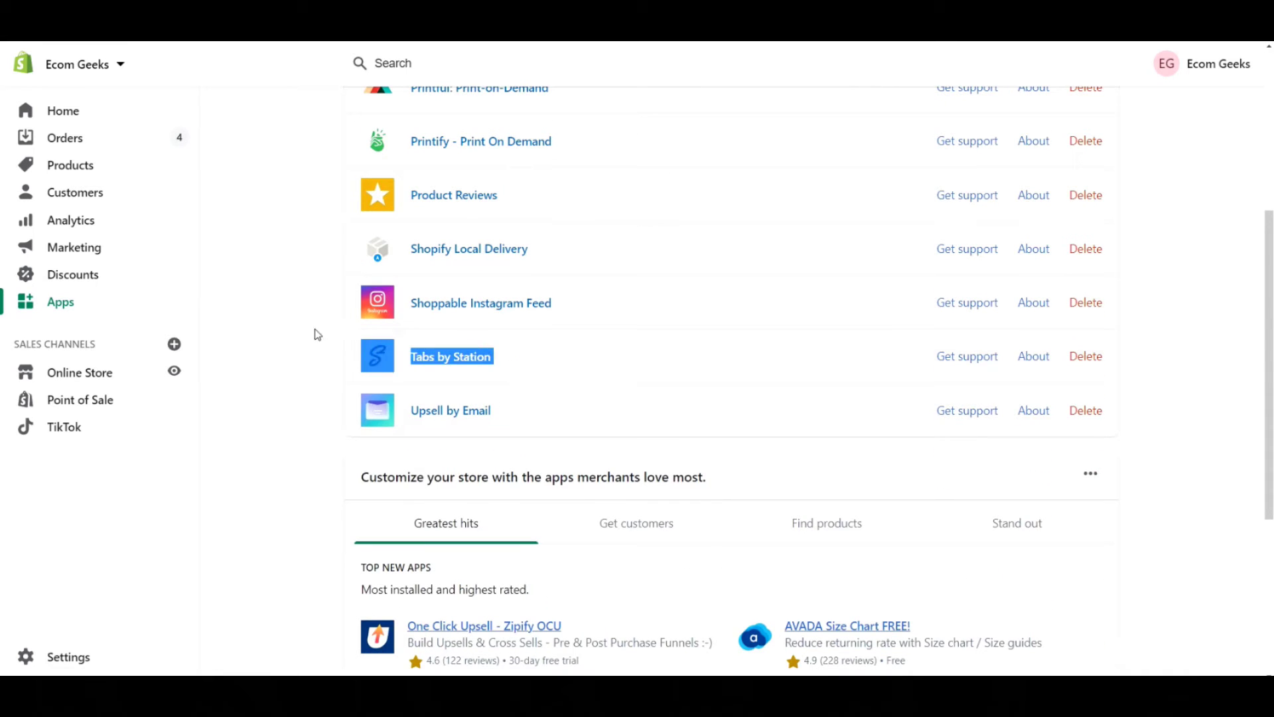
{"action": "left_click", "coordinate": [286, 293]}
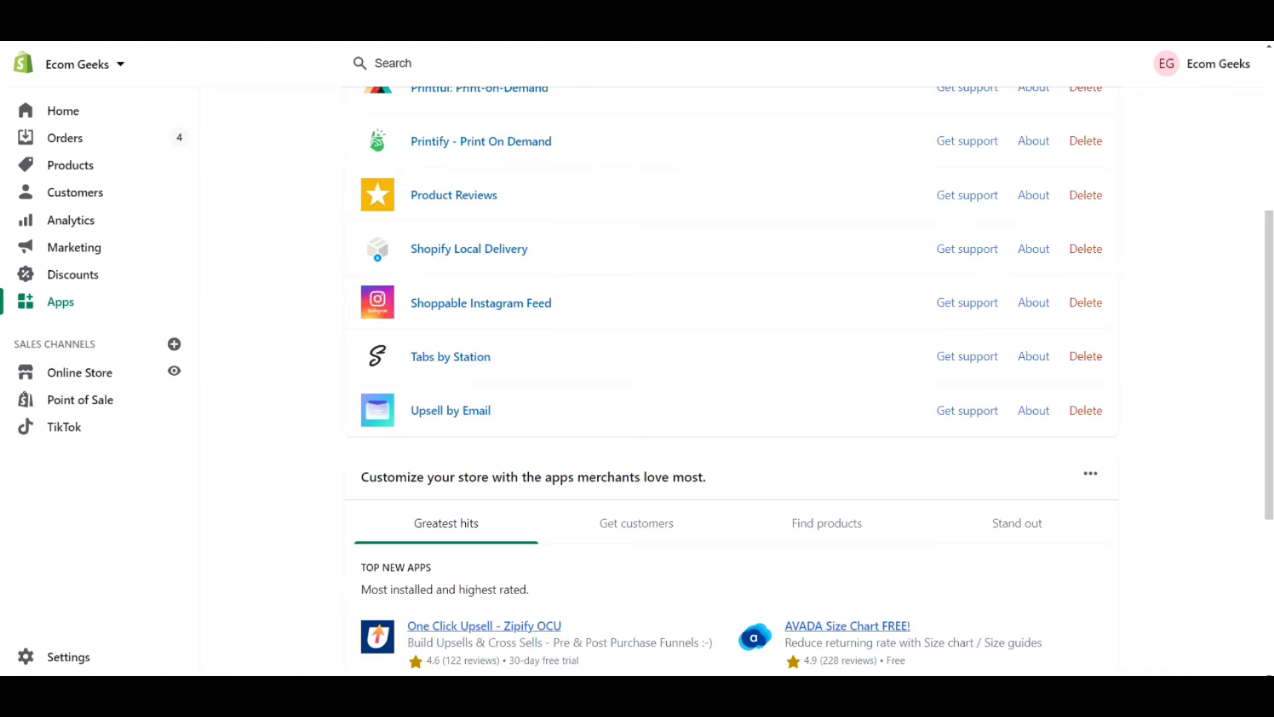
{"action": "left_click", "coordinate": [531, 26]}
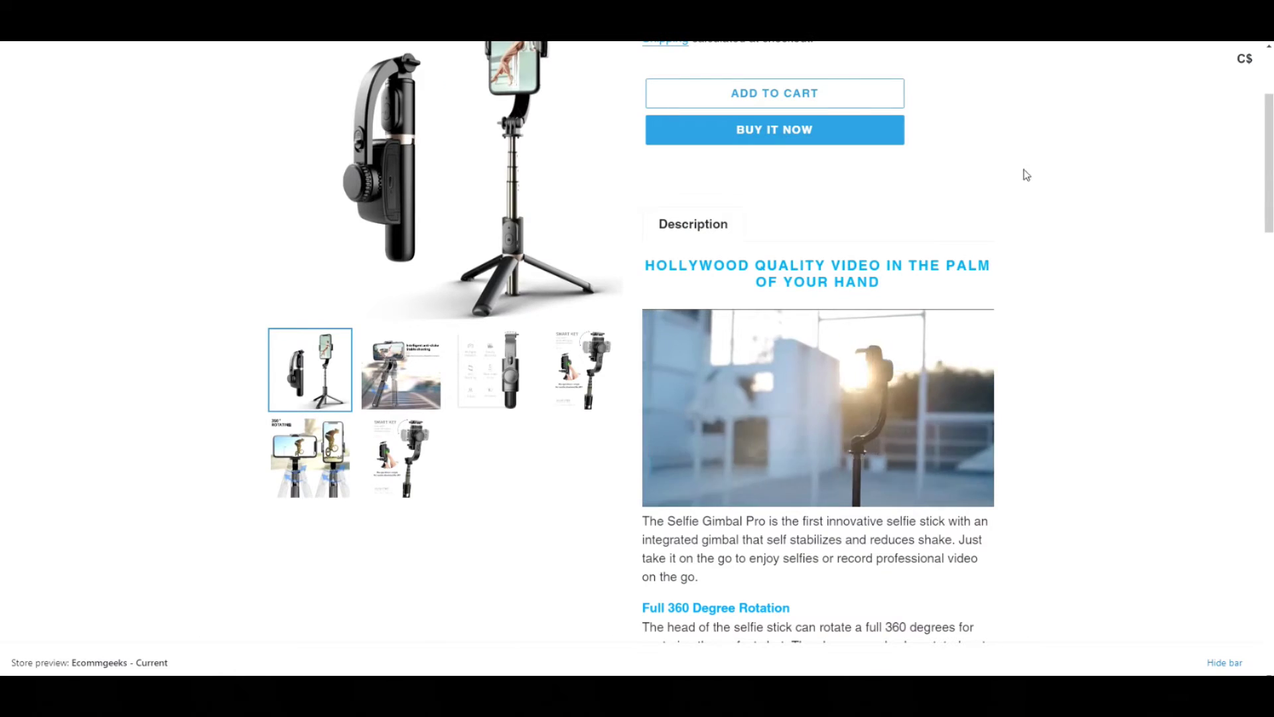
Step: Look over the Selfie Gimbal Pro preview's single Description tab, then return to its product editor
{"action": "scroll", "coordinate": [1048, 300], "scroll_direction": "down", "scroll_amount": 2}
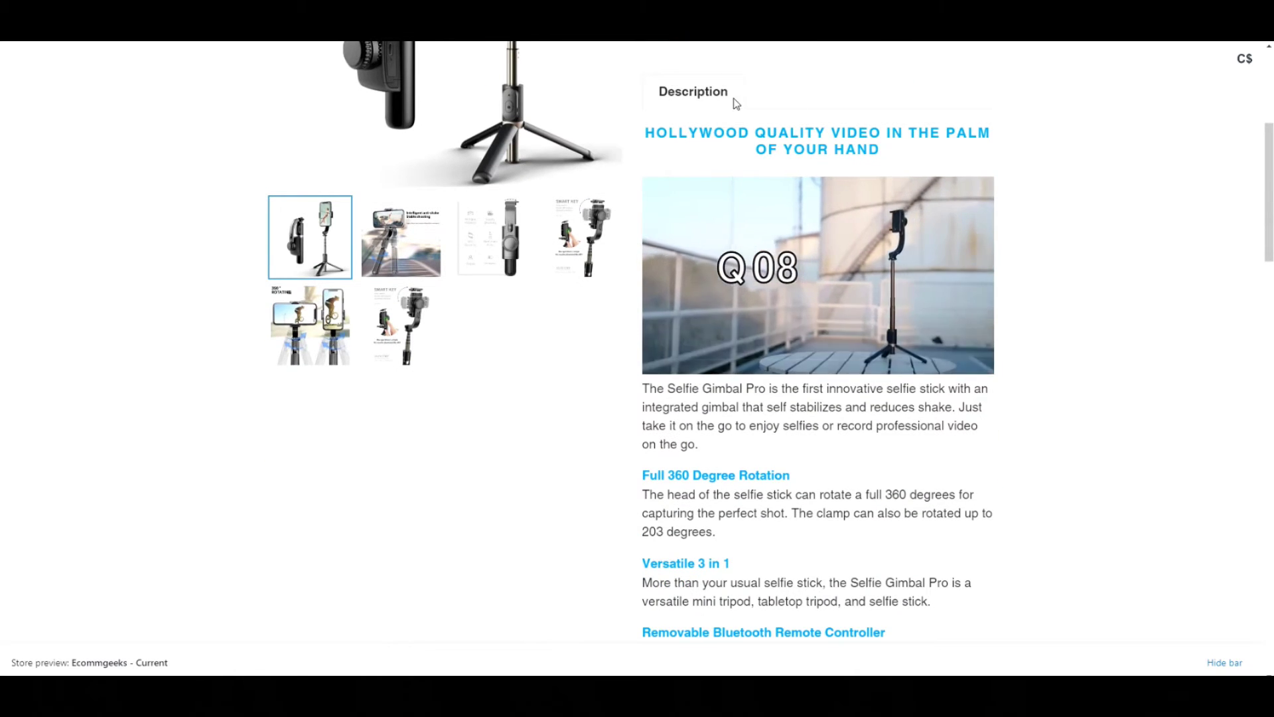
{"action": "scroll", "coordinate": [1089, 216], "scroll_direction": "down", "scroll_amount": 3}
{"action": "scroll", "coordinate": [1082, 218], "scroll_direction": "down", "scroll_amount": 15}
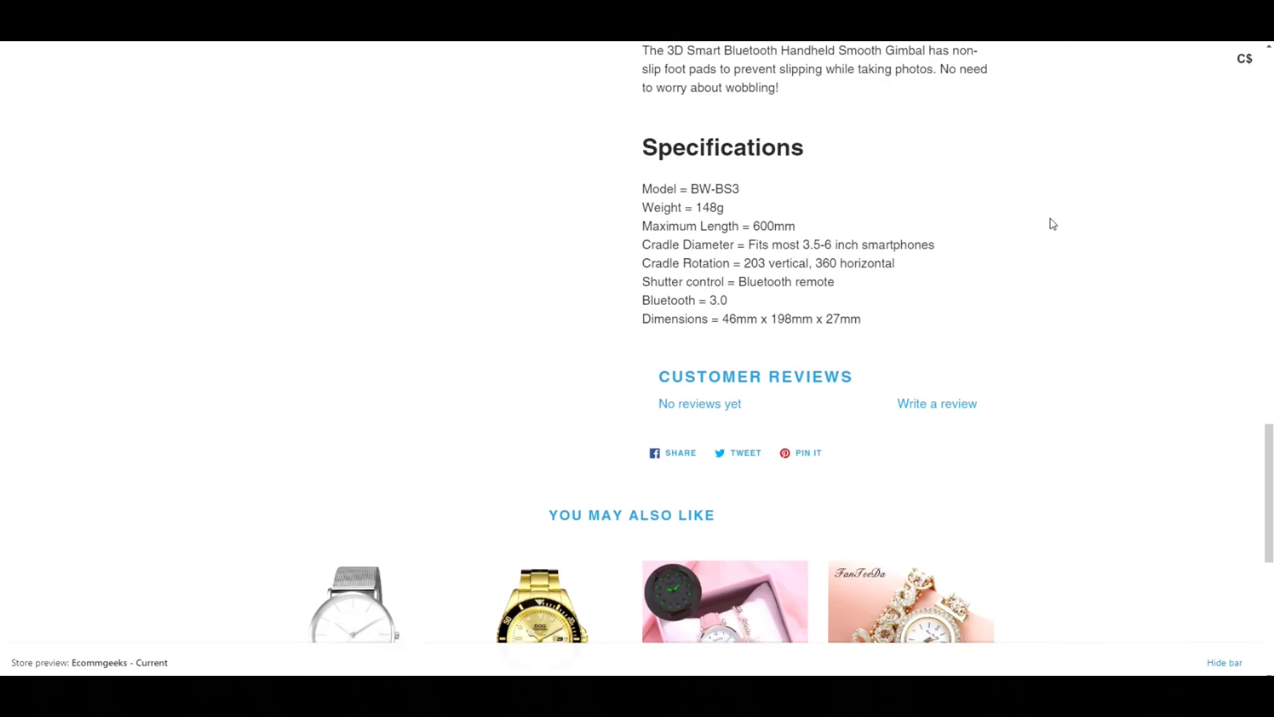
{"action": "scroll", "coordinate": [1045, 279], "scroll_direction": "up", "scroll_amount": 1}
{"action": "scroll", "coordinate": [1038, 290], "scroll_direction": "up", "scroll_amount": 15}
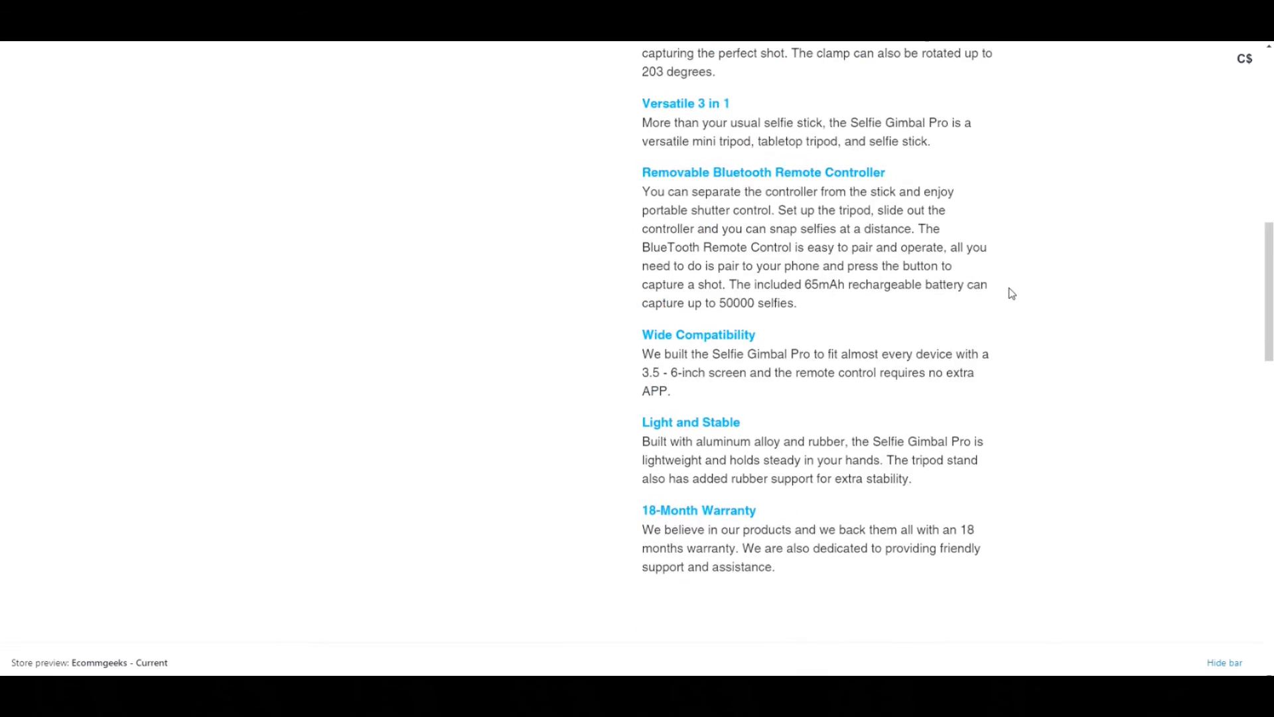
{"action": "scroll", "coordinate": [1011, 294], "scroll_direction": "down", "scroll_amount": 12}
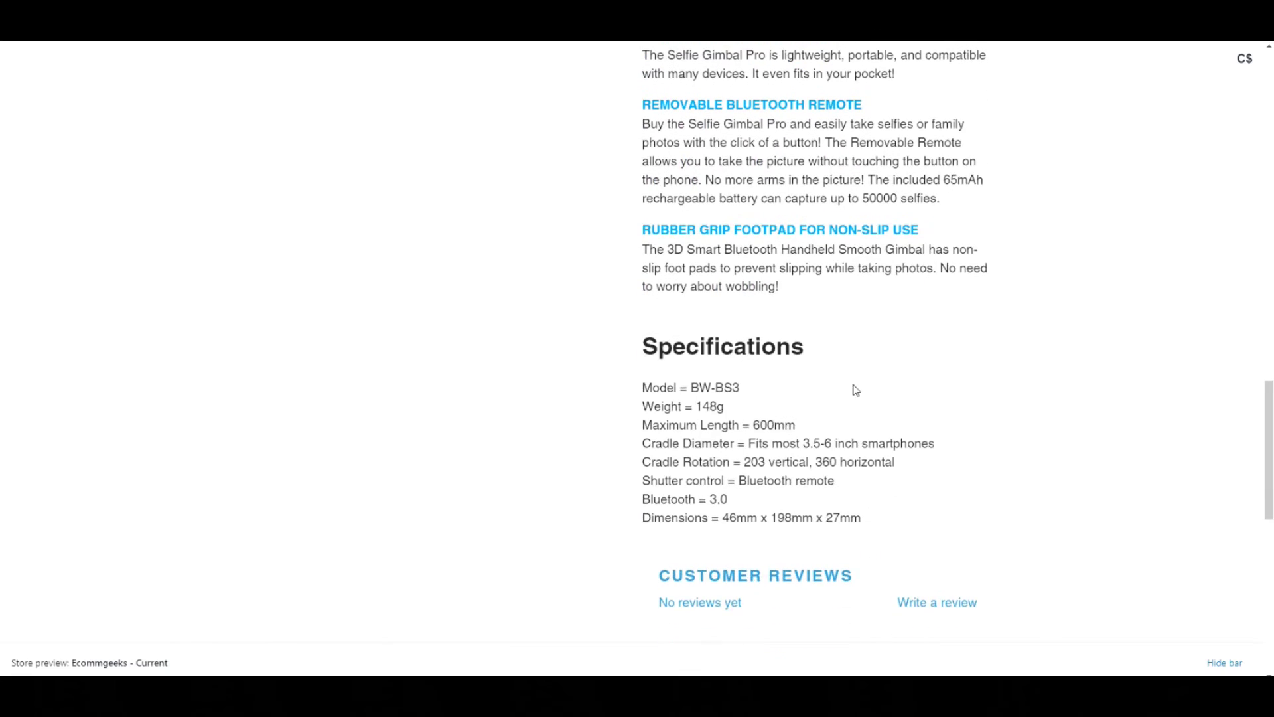
{"action": "scroll", "coordinate": [909, 419], "scroll_direction": "up", "scroll_amount": 15}
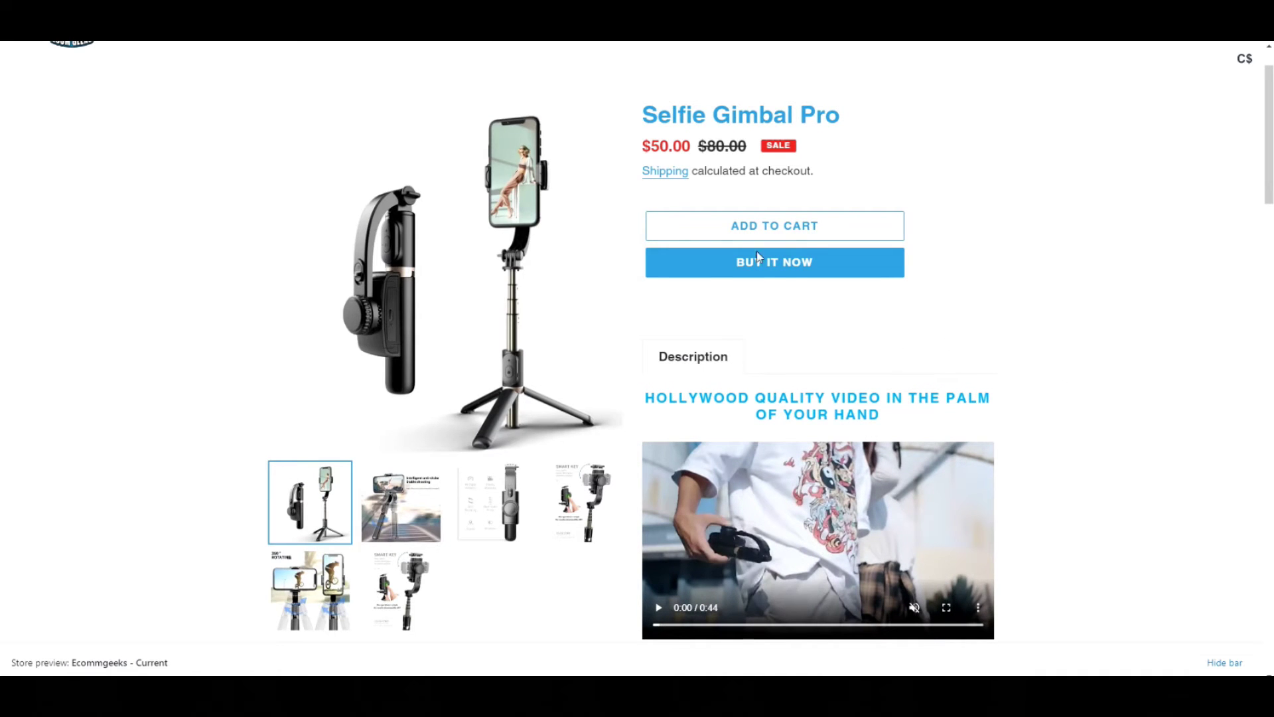
{"action": "key", "text": "ctrl+w"}
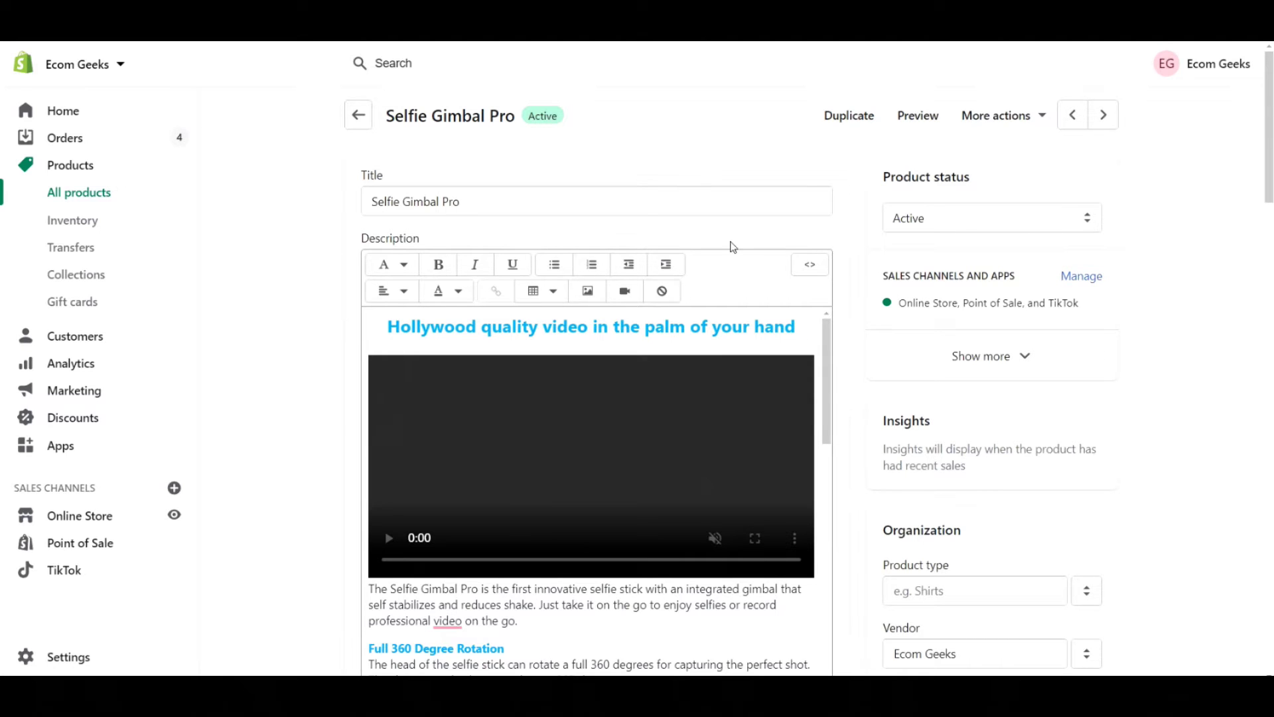
Step: Make the Features line in the description a Heading 4
{"action": "scroll", "coordinate": [760, 264], "scroll_direction": "down", "scroll_amount": 3}
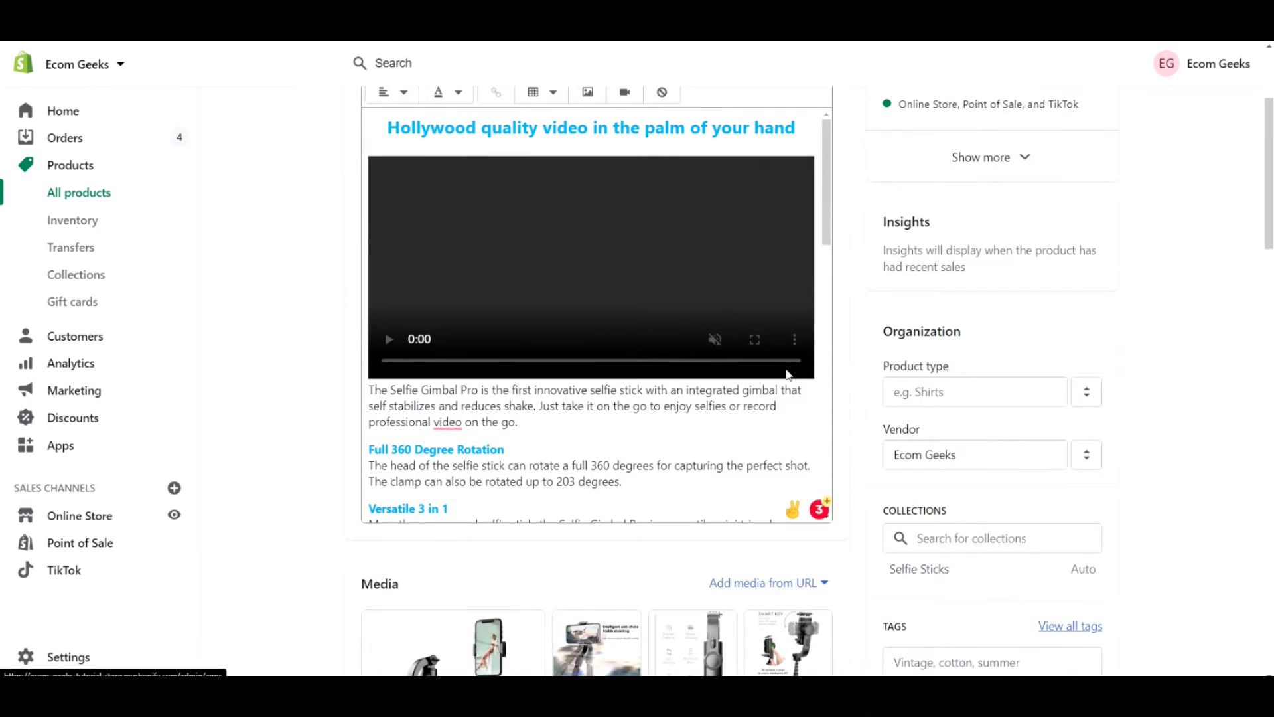
{"action": "left_click_drag", "start_coordinate": [826, 217], "coordinate": [813, 391]}
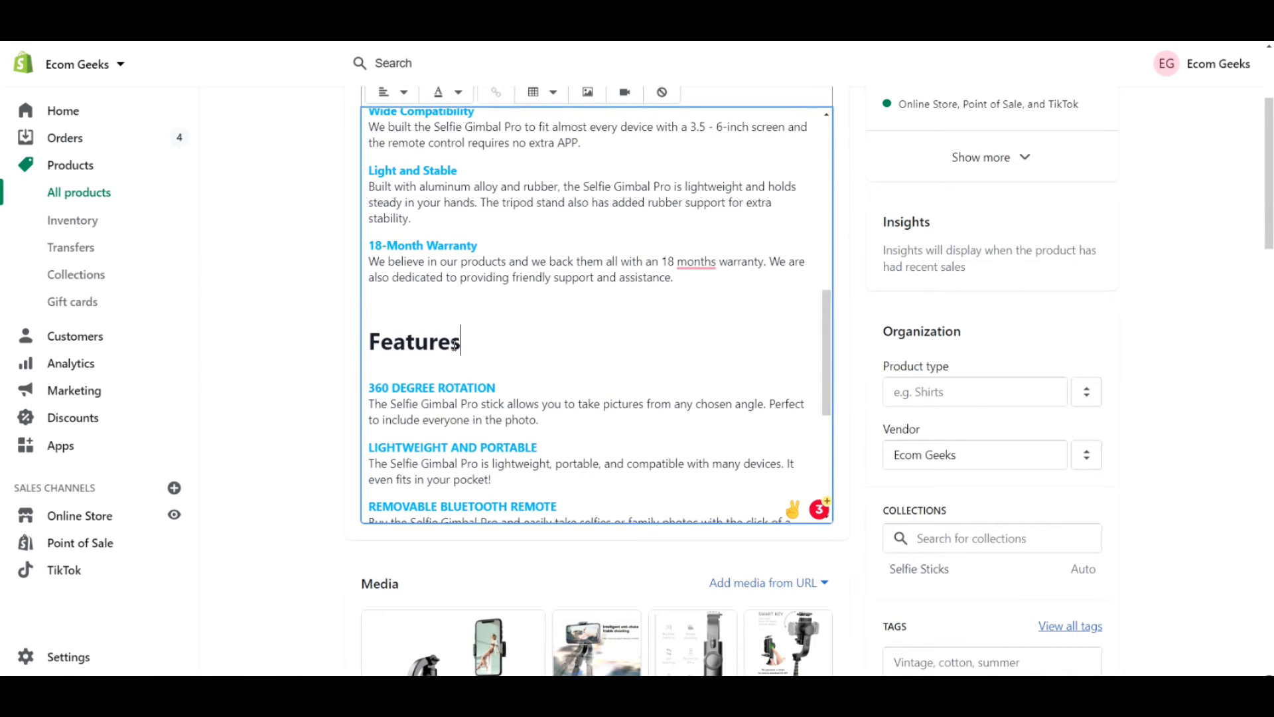
{"action": "left_click_drag", "start_coordinate": [473, 343], "coordinate": [352, 345]}
{"action": "scroll", "coordinate": [668, 322], "scroll_direction": "up", "scroll_amount": 2}
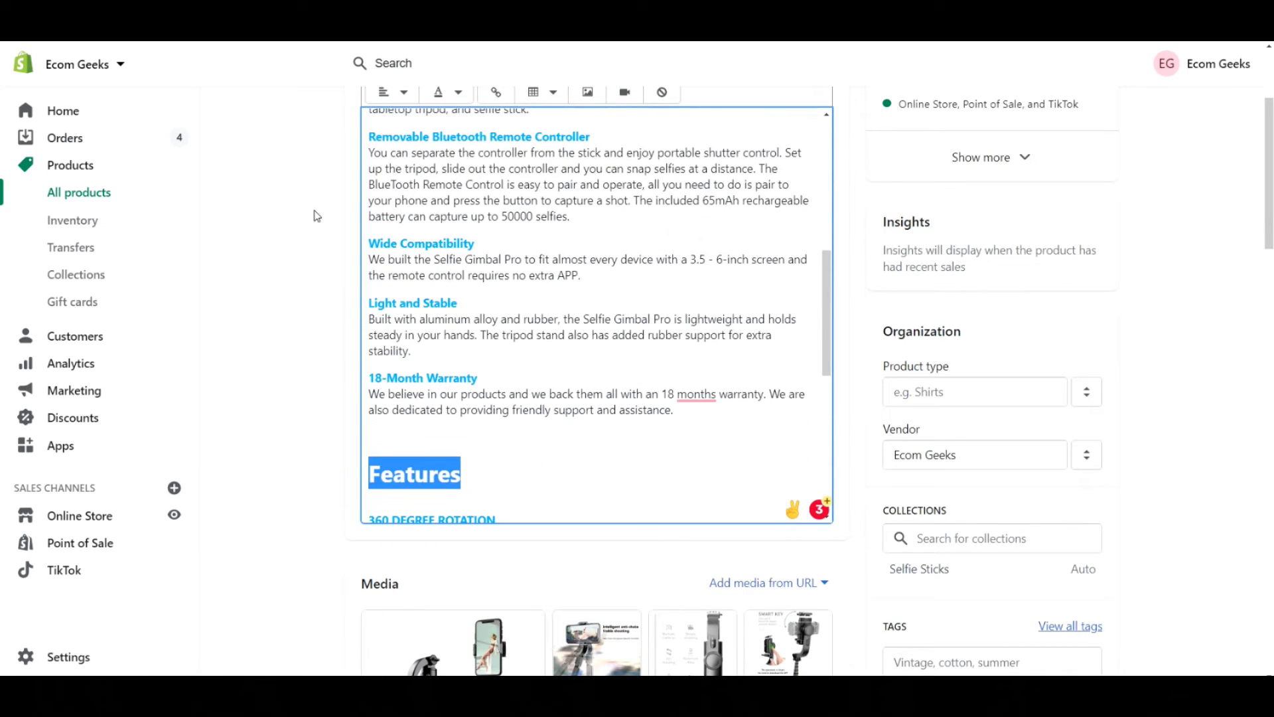
{"action": "scroll", "coordinate": [316, 216], "scroll_direction": "up", "scroll_amount": 1}
{"action": "left_click", "coordinate": [393, 138]}
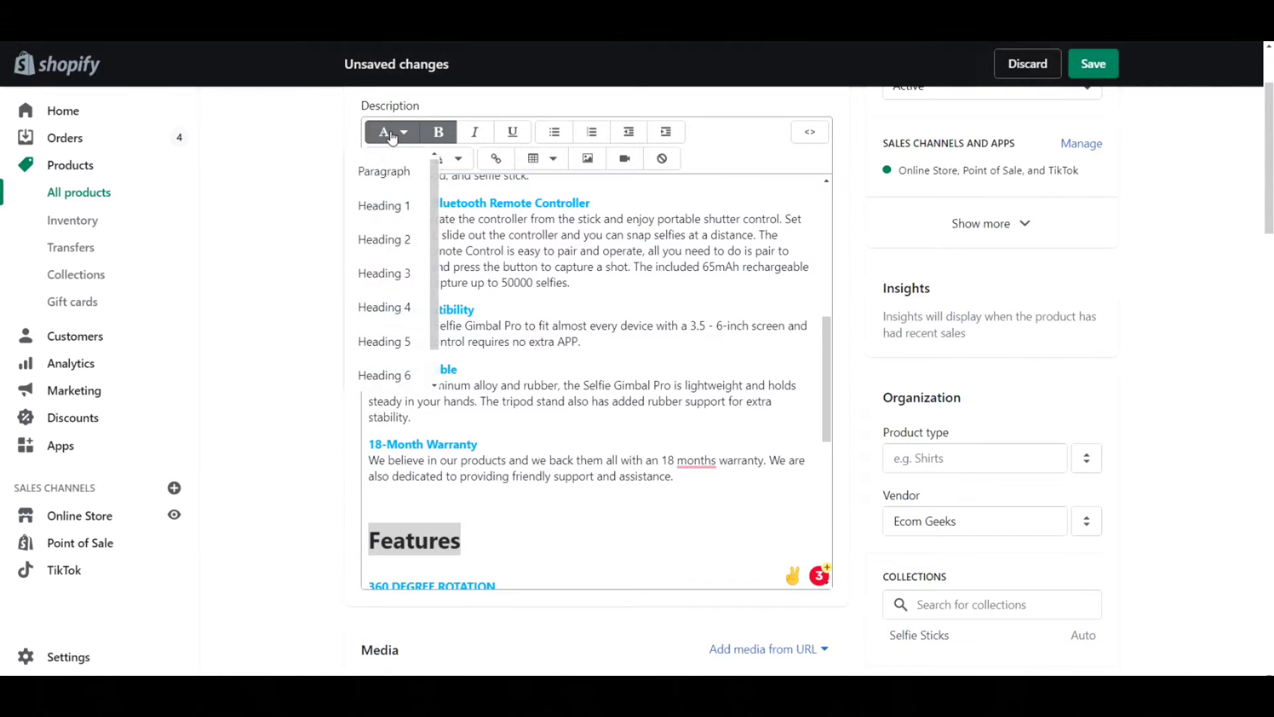
{"action": "left_click", "coordinate": [373, 307]}
{"action": "scroll", "coordinate": [516, 472], "scroll_direction": "down", "scroll_amount": 1}
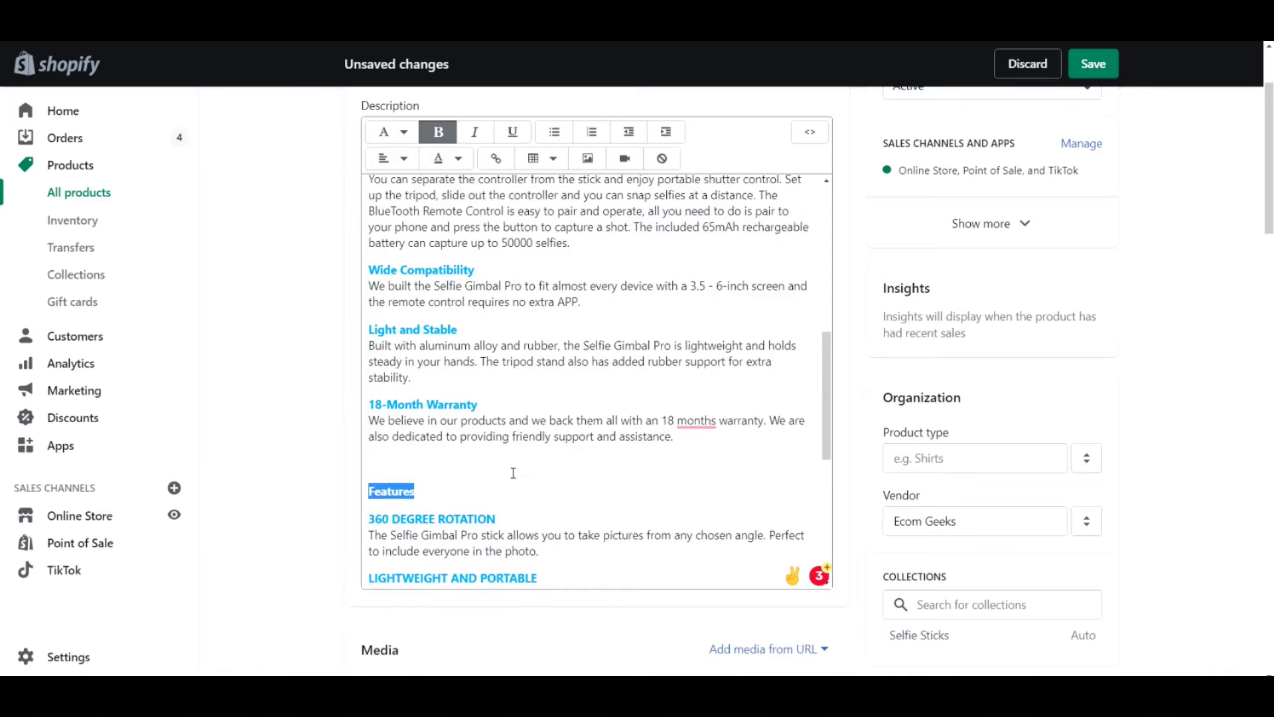
{"action": "left_click", "coordinate": [472, 465]}
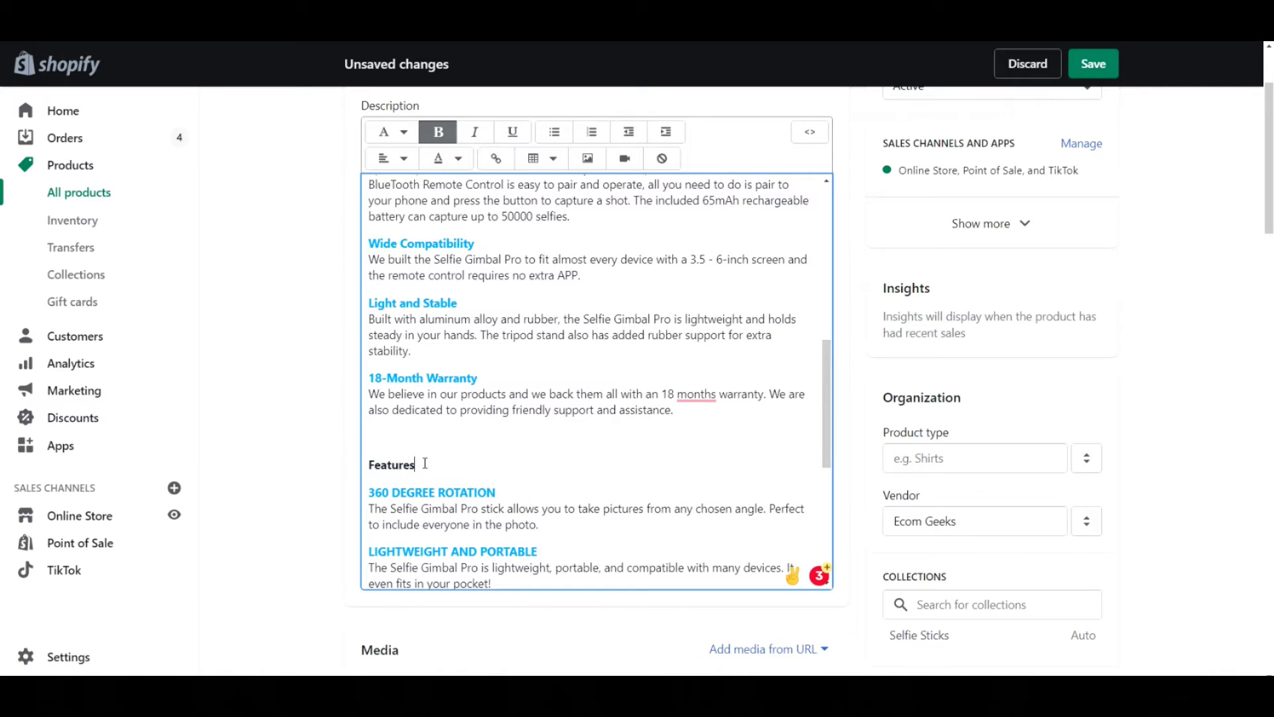
{"action": "left_click_drag", "start_coordinate": [425, 464], "coordinate": [368, 470]}
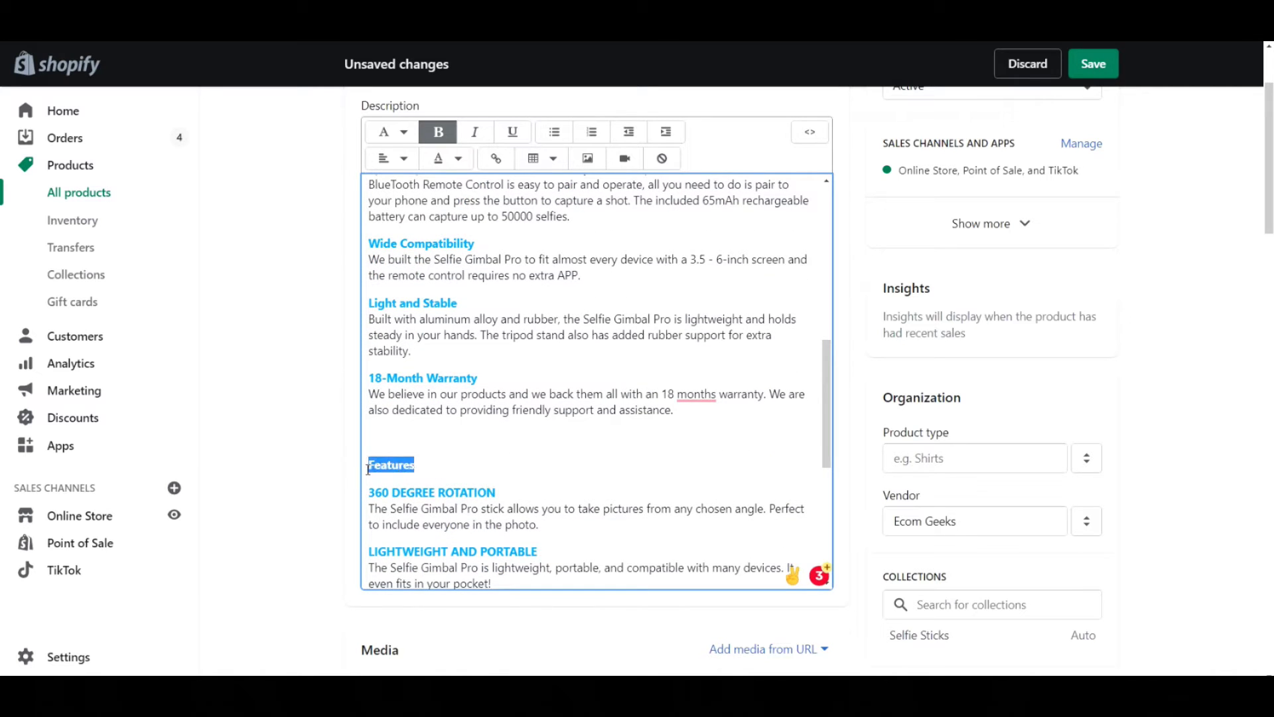
{"action": "left_click", "coordinate": [426, 466]}
Step: Make the Specifications line a Heading 4 and save the product
{"action": "scroll", "coordinate": [571, 447], "scroll_direction": "down", "scroll_amount": 5}
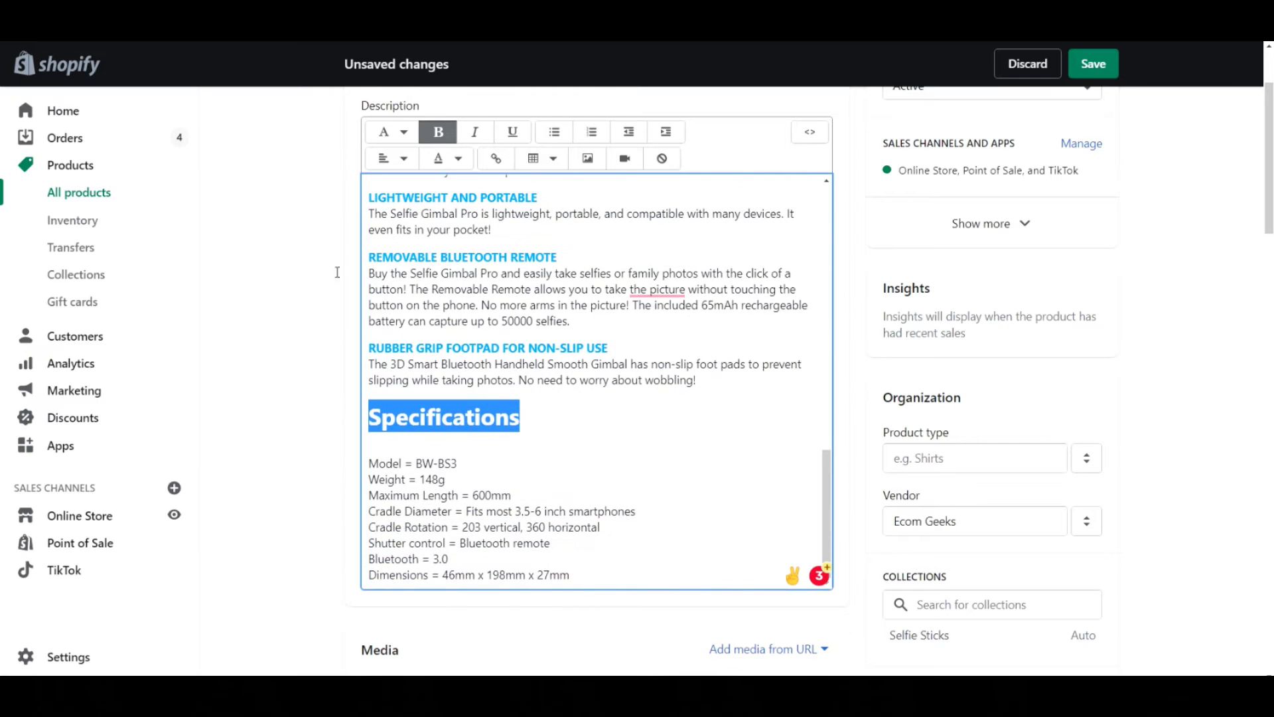
{"action": "left_click", "coordinate": [395, 132]}
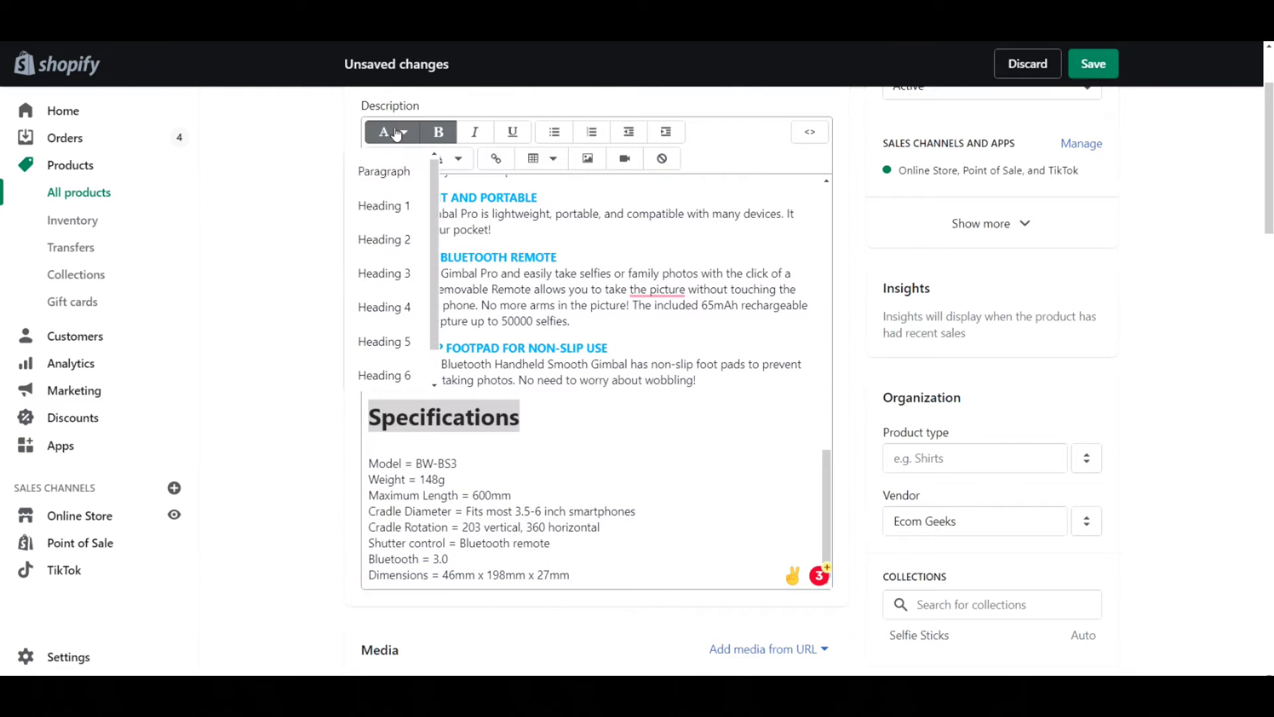
{"action": "left_click", "coordinate": [374, 315]}
{"action": "scroll", "coordinate": [663, 355], "scroll_direction": "up", "scroll_amount": 5}
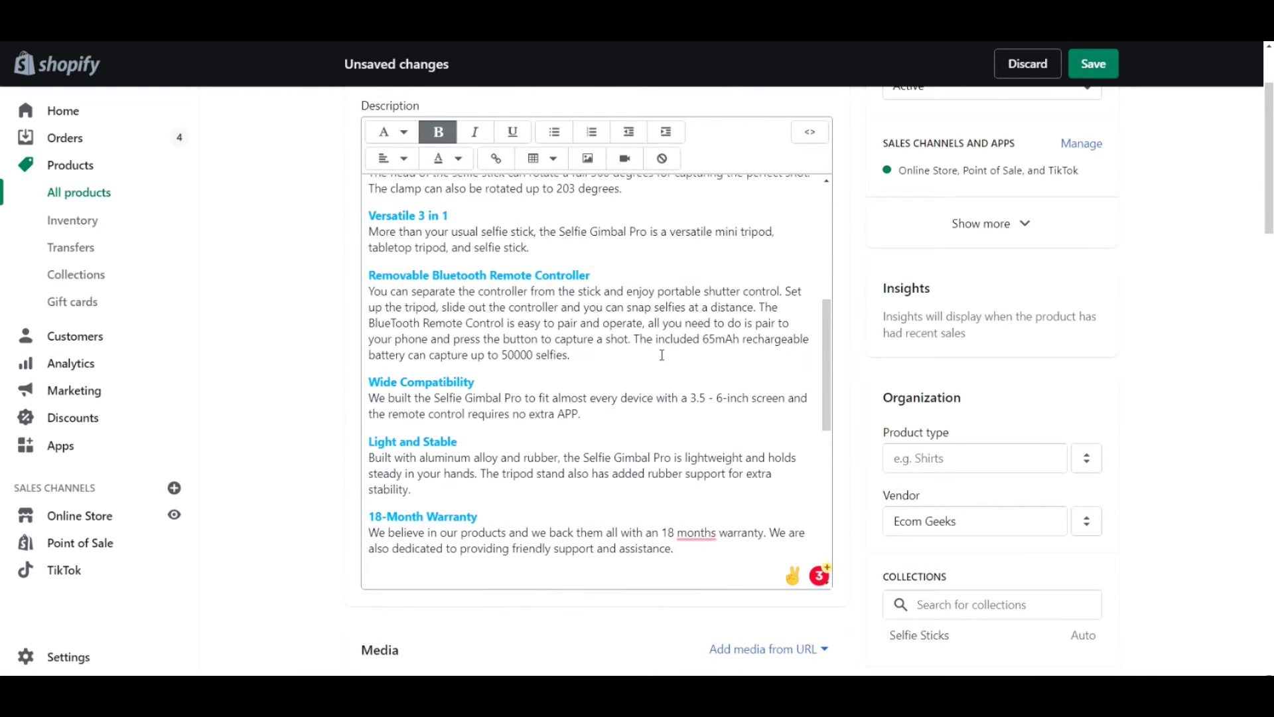
{"action": "left_click", "coordinate": [1095, 74]}
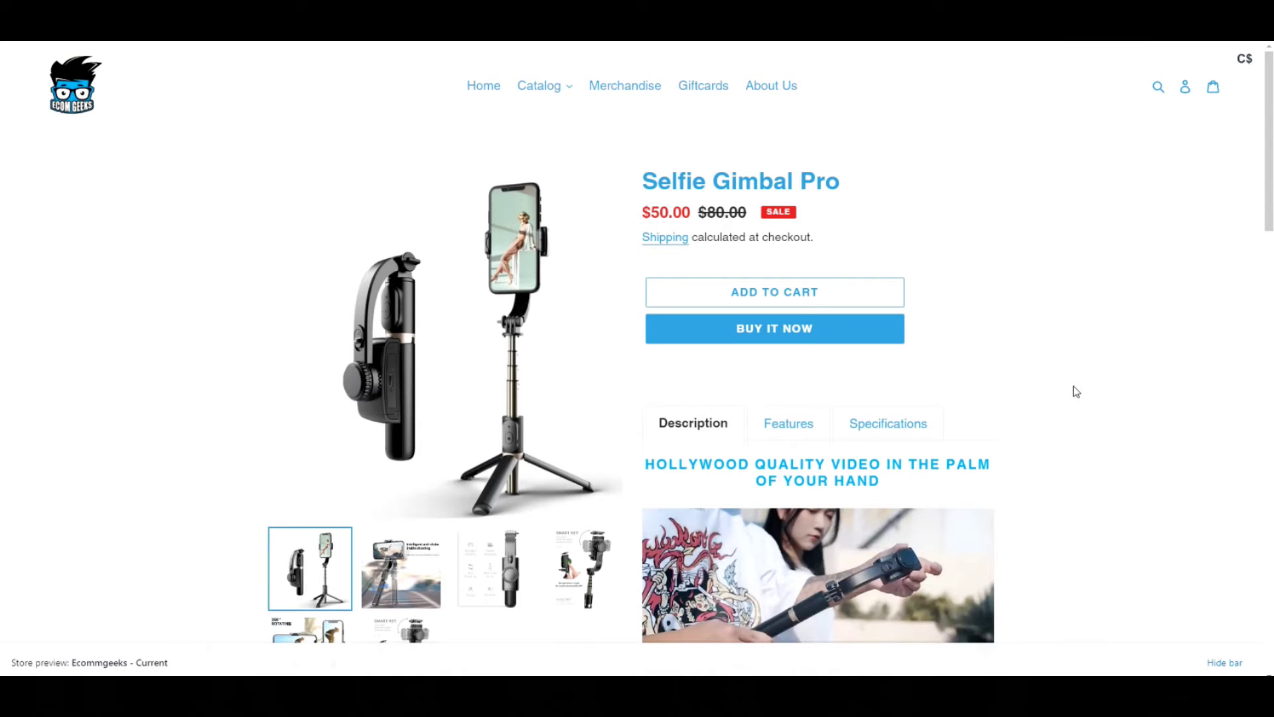
Step: Check the Features, Specifications and Description tabs on the product's storefront page
{"action": "scroll", "coordinate": [1077, 392], "scroll_direction": "down", "scroll_amount": 5}
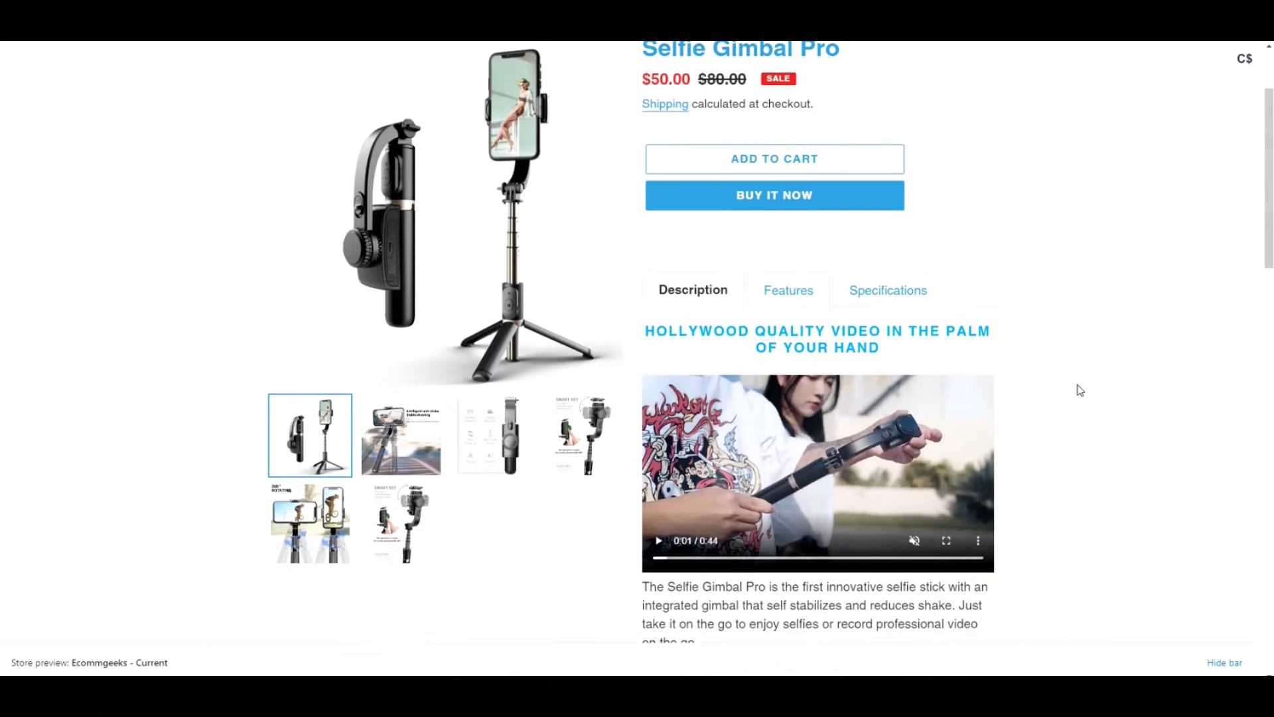
{"action": "left_click", "coordinate": [793, 92]}
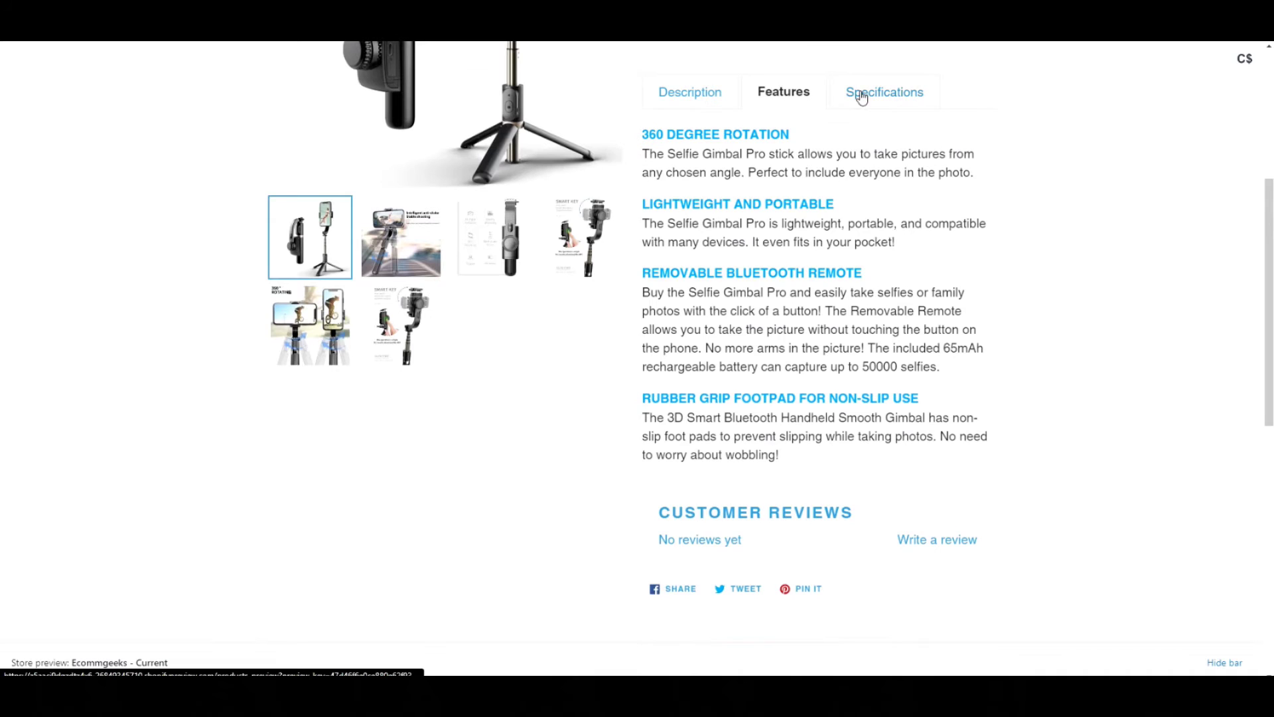
{"action": "left_click", "coordinate": [853, 96]}
{"action": "left_click", "coordinate": [701, 97]}
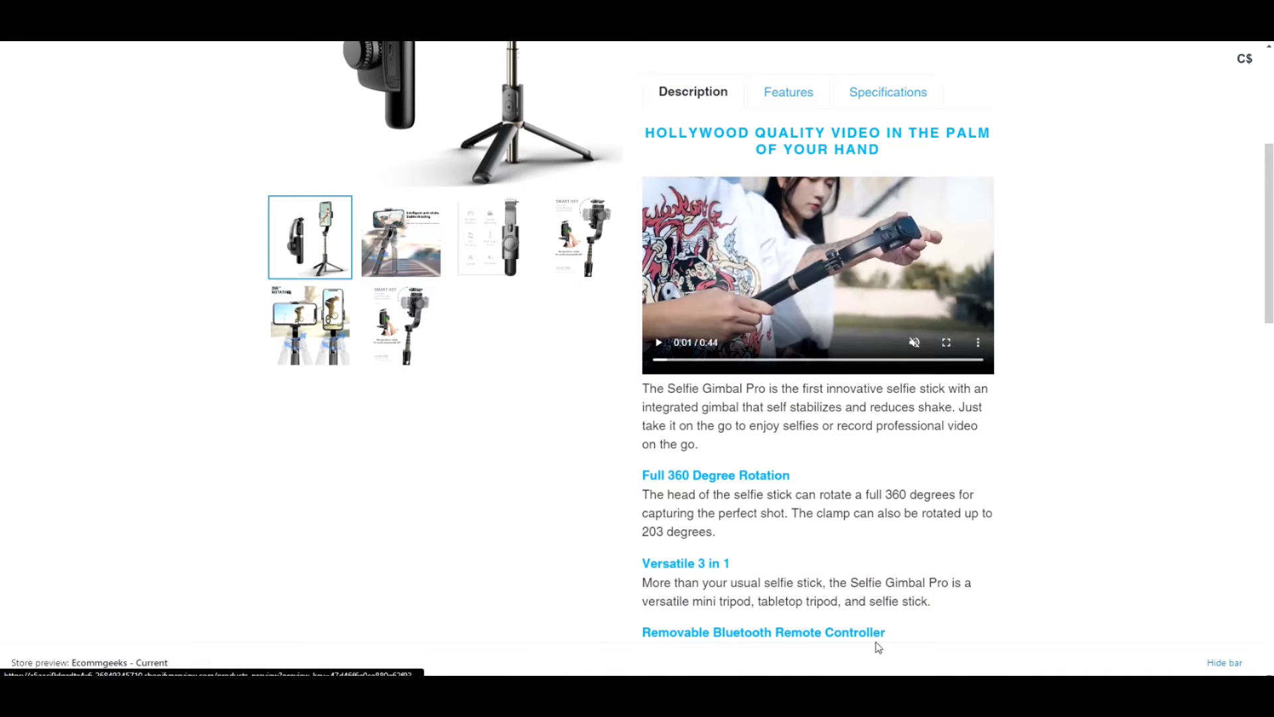
Step: In the product editor, select the Features heading, leave its style unchanged, and save again
{"action": "left_click", "coordinate": [322, 41]}
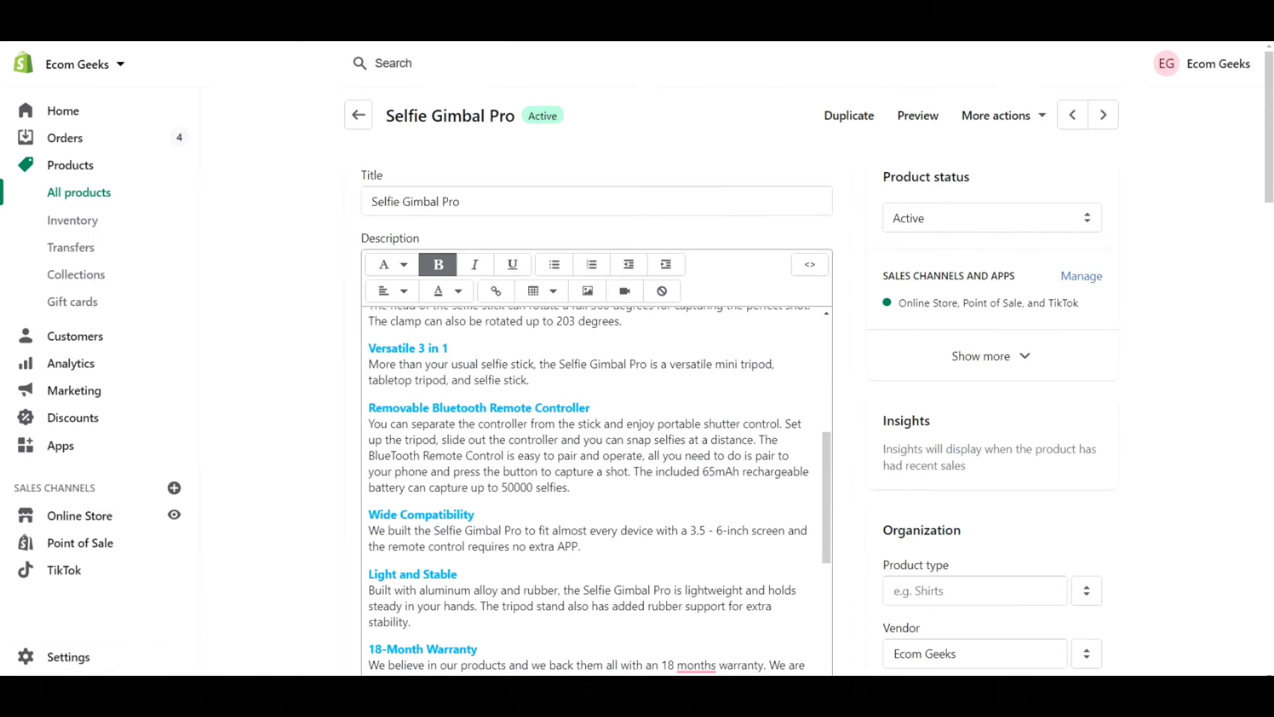
{"action": "scroll", "coordinate": [680, 497], "scroll_direction": "up", "scroll_amount": 5}
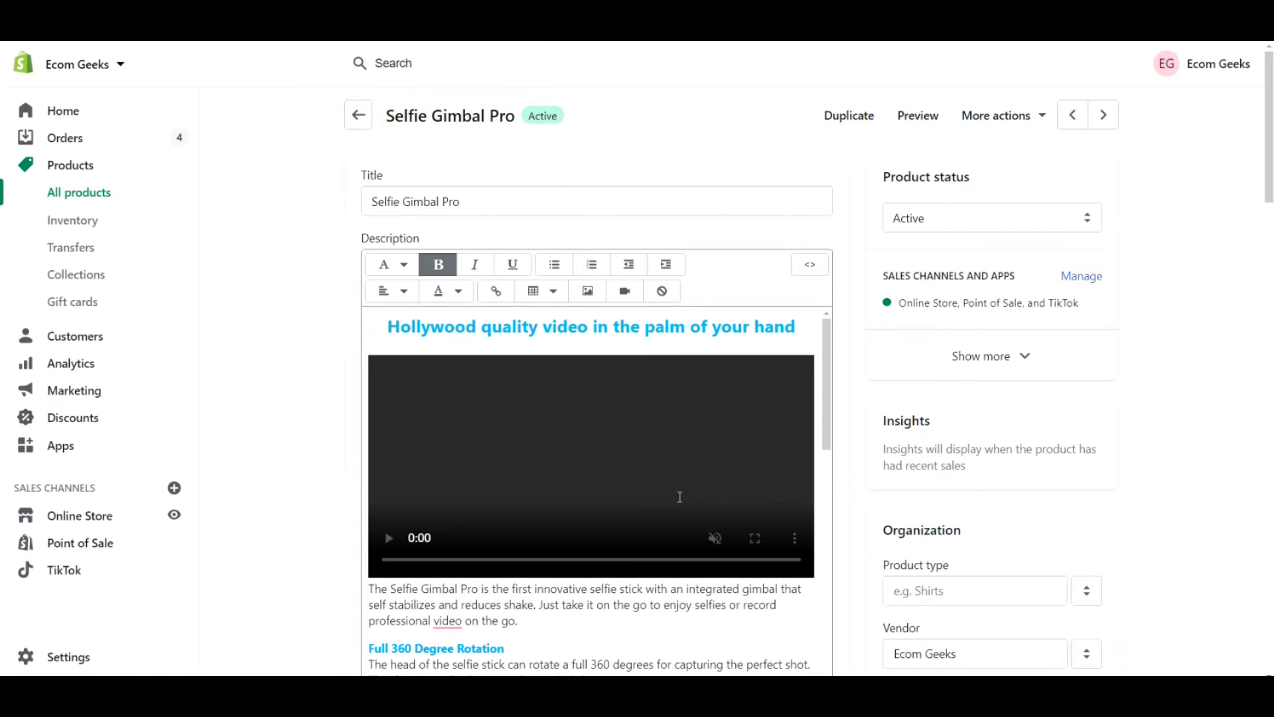
{"action": "scroll", "coordinate": [679, 496], "scroll_direction": "down", "scroll_amount": 9}
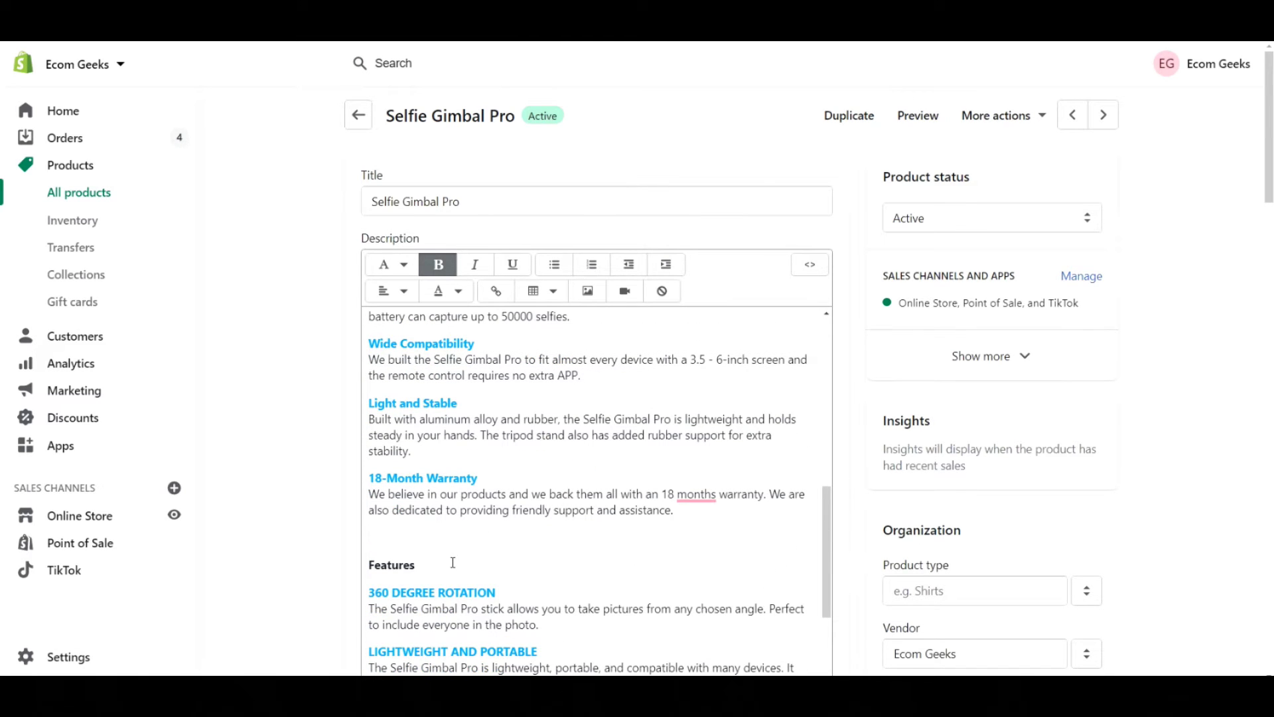
{"action": "left_click_drag", "start_coordinate": [452, 563], "coordinate": [367, 563]}
{"action": "left_click", "coordinate": [388, 265]}
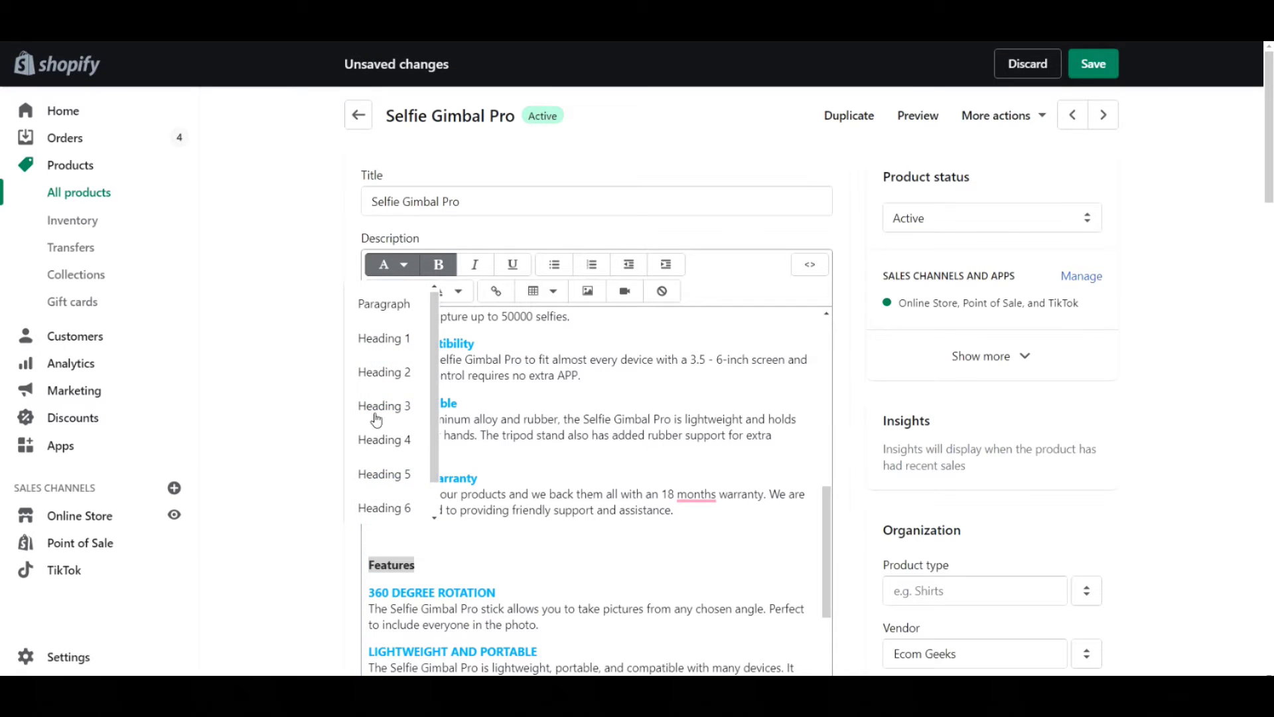
{"action": "left_click", "coordinate": [252, 268]}
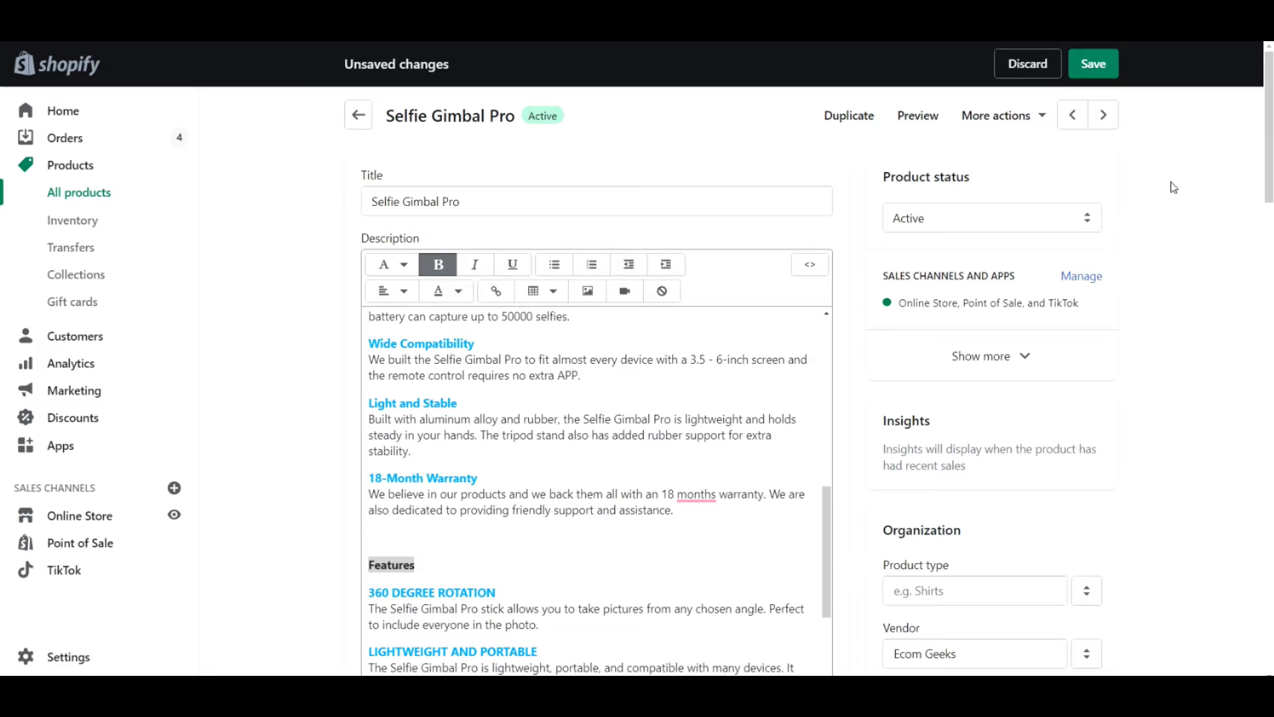
{"action": "left_click", "coordinate": [1093, 67]}
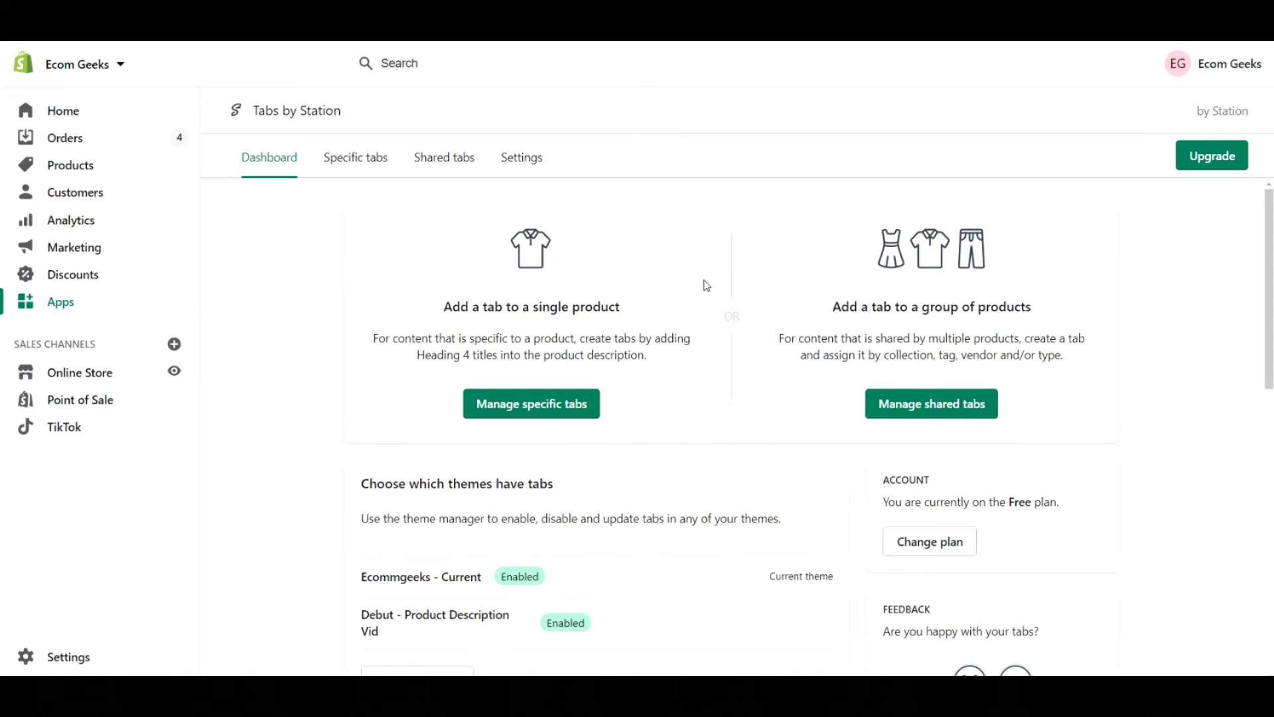
Step: Read the Tabs by Station dashboard's instruction about using Heading 4 for tabs
{"action": "scroll", "coordinate": [643, 268], "scroll_direction": "down", "scroll_amount": 1}
{"action": "scroll", "coordinate": [681, 273], "scroll_direction": "up", "scroll_amount": 1}
{"action": "left_click_drag", "start_coordinate": [417, 356], "coordinate": [464, 359]}
{"action": "left_click", "coordinate": [565, 349]}
{"action": "scroll", "coordinate": [756, 273], "scroll_direction": "down", "scroll_amount": 2}
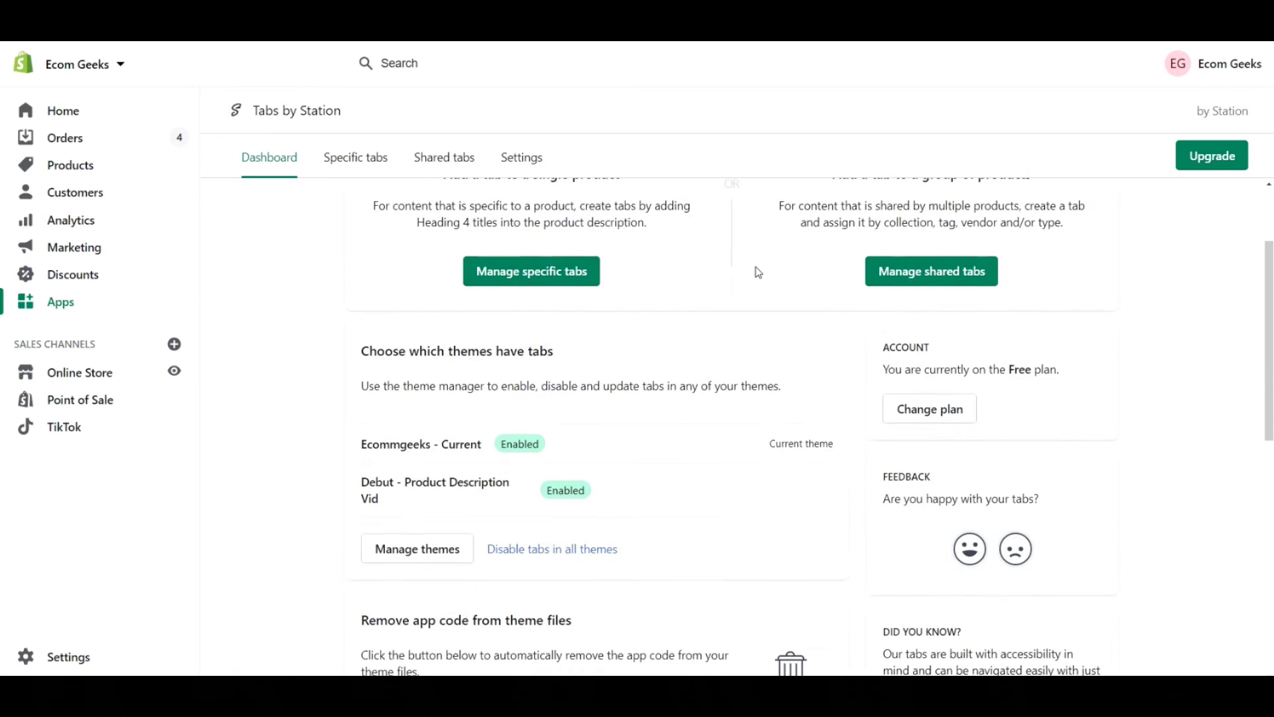
{"action": "scroll", "coordinate": [765, 270], "scroll_direction": "up", "scroll_amount": 2}
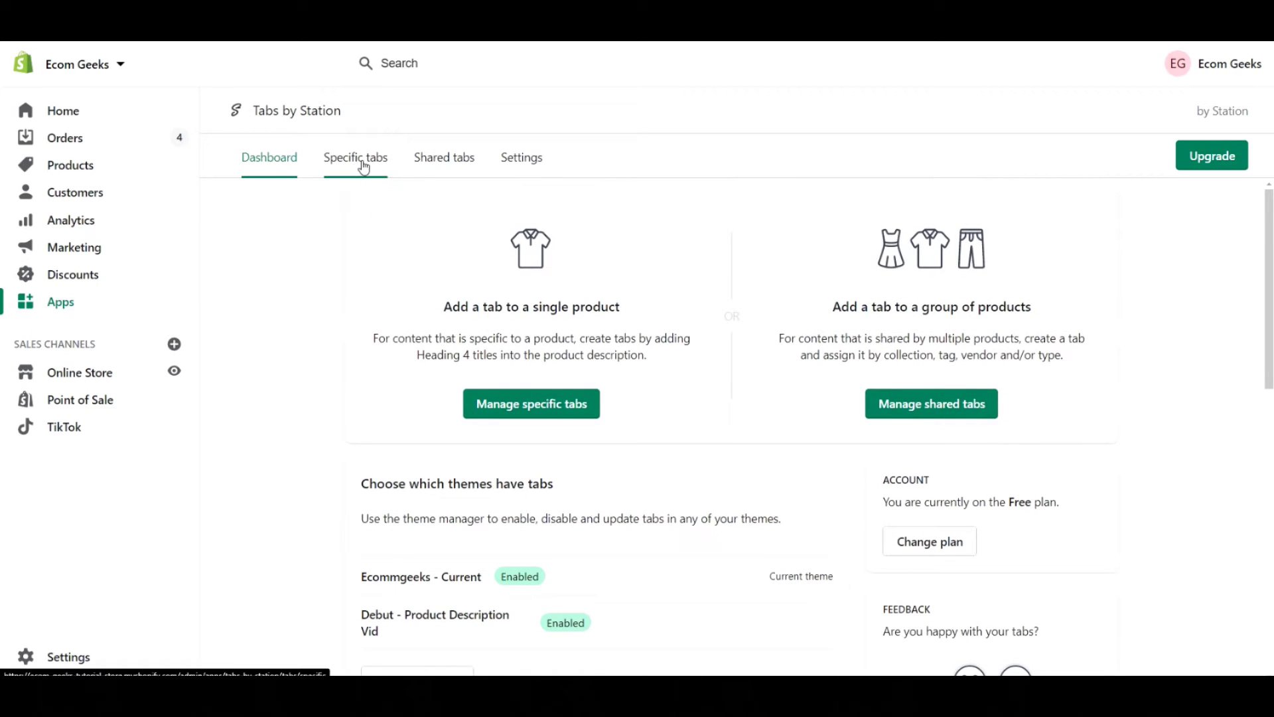
Step: On the Specific tabs page, confirm the heading type stays Heading 4
{"action": "left_click", "coordinate": [358, 160]}
{"action": "scroll", "coordinate": [398, 361], "scroll_direction": "down", "scroll_amount": 7}
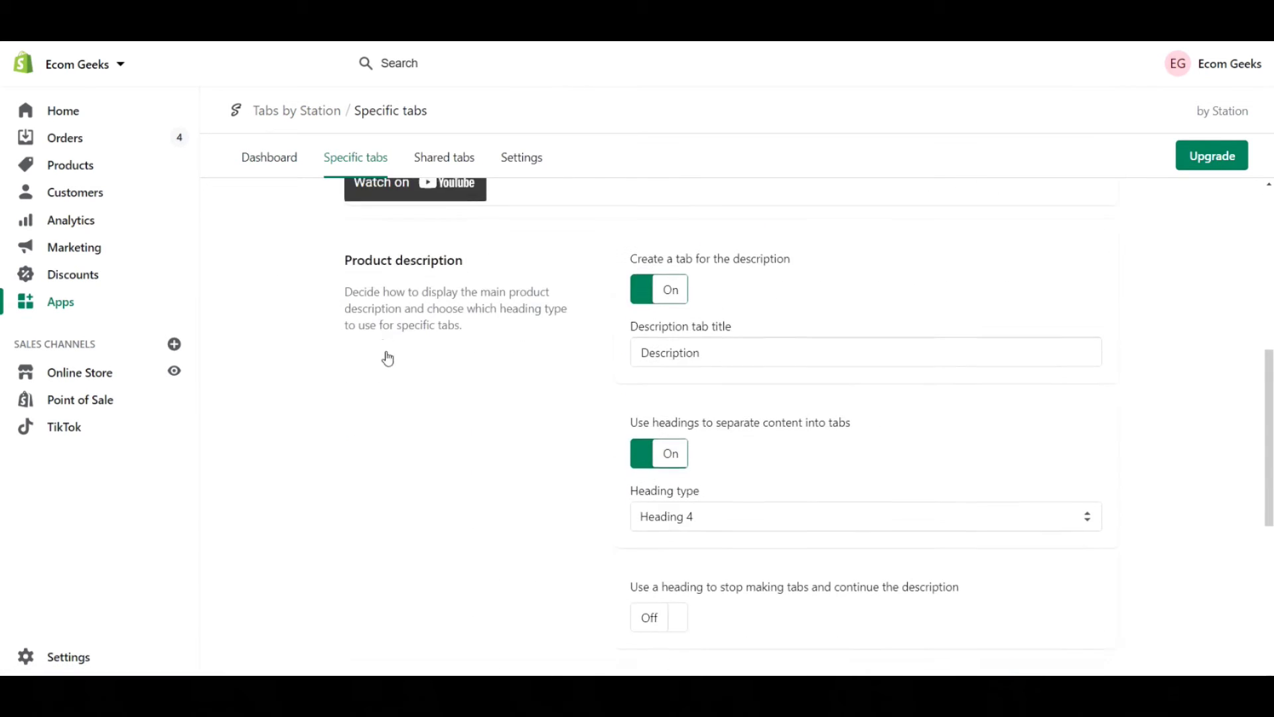
{"action": "scroll", "coordinate": [823, 415], "scroll_direction": "down", "scroll_amount": 1}
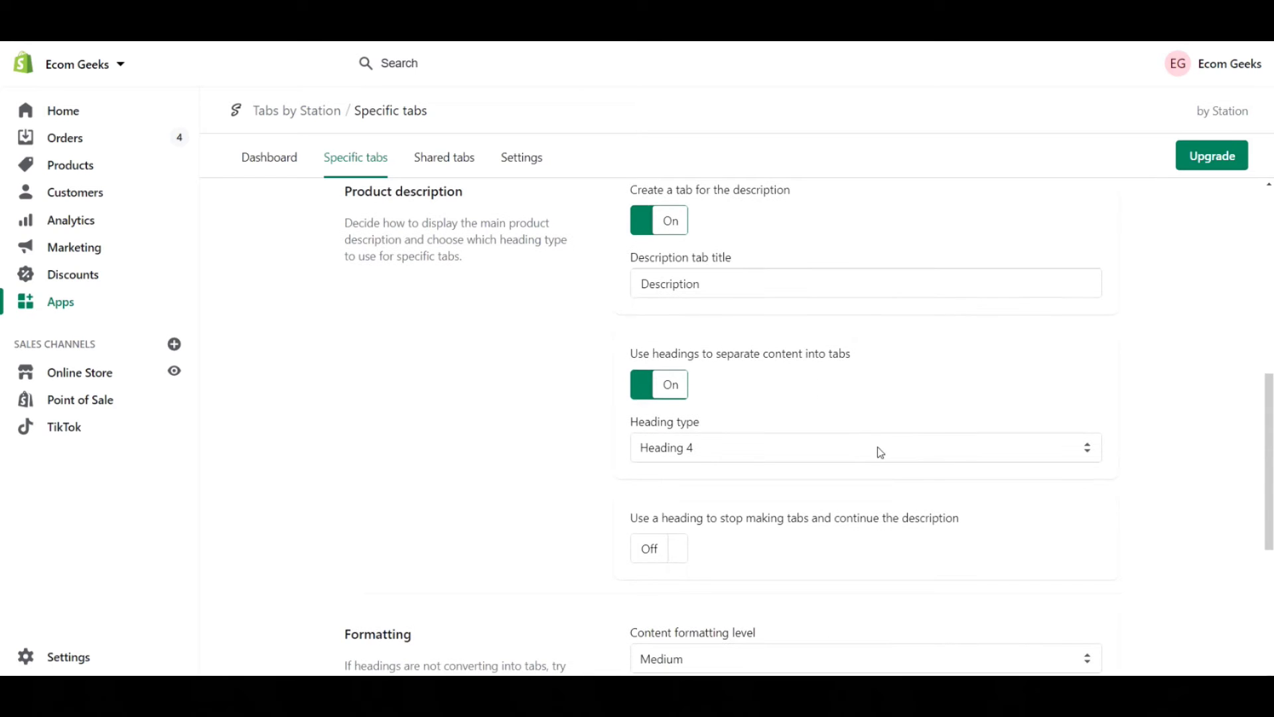
{"action": "left_click", "coordinate": [879, 448]}
{"action": "left_click", "coordinate": [556, 385]}
{"action": "scroll", "coordinate": [784, 371], "scroll_direction": "down", "scroll_amount": 4}
{"action": "scroll", "coordinate": [472, 429], "scroll_direction": "up", "scroll_amount": 2}
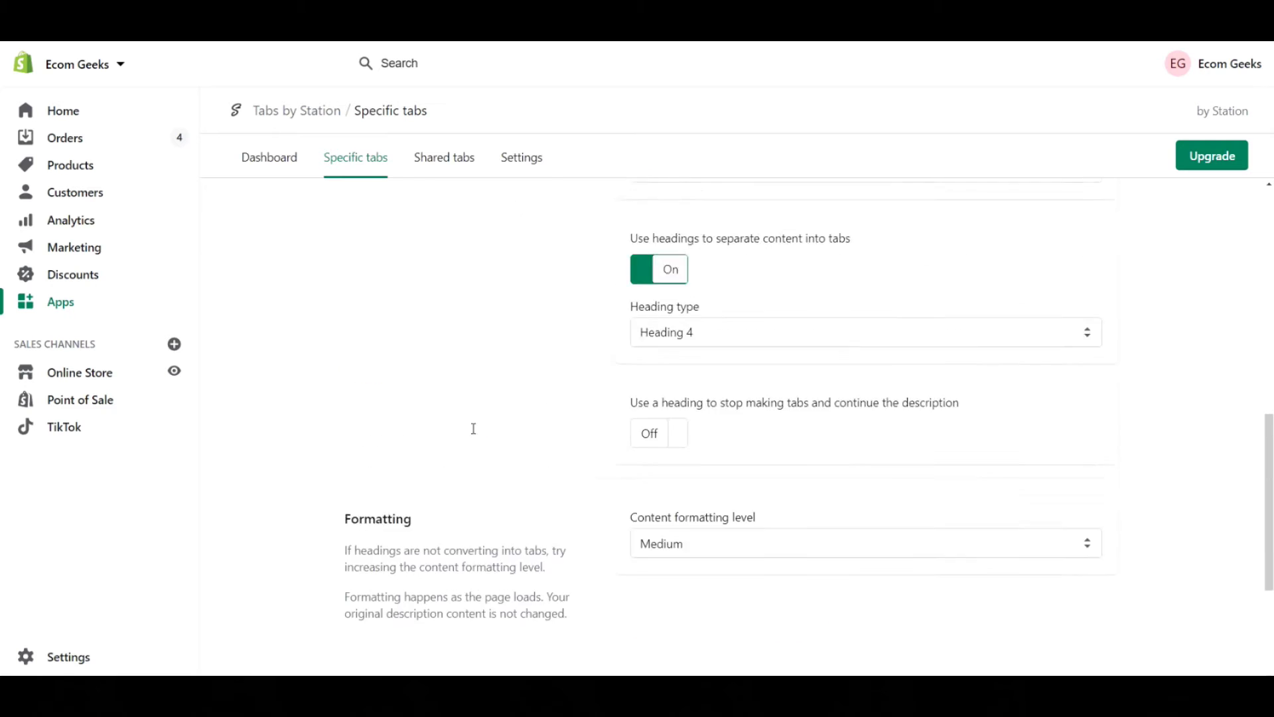
{"action": "scroll", "coordinate": [862, 324], "scroll_direction": "up", "scroll_amount": 1}
{"action": "scroll", "coordinate": [463, 400], "scroll_direction": "up", "scroll_amount": 8}
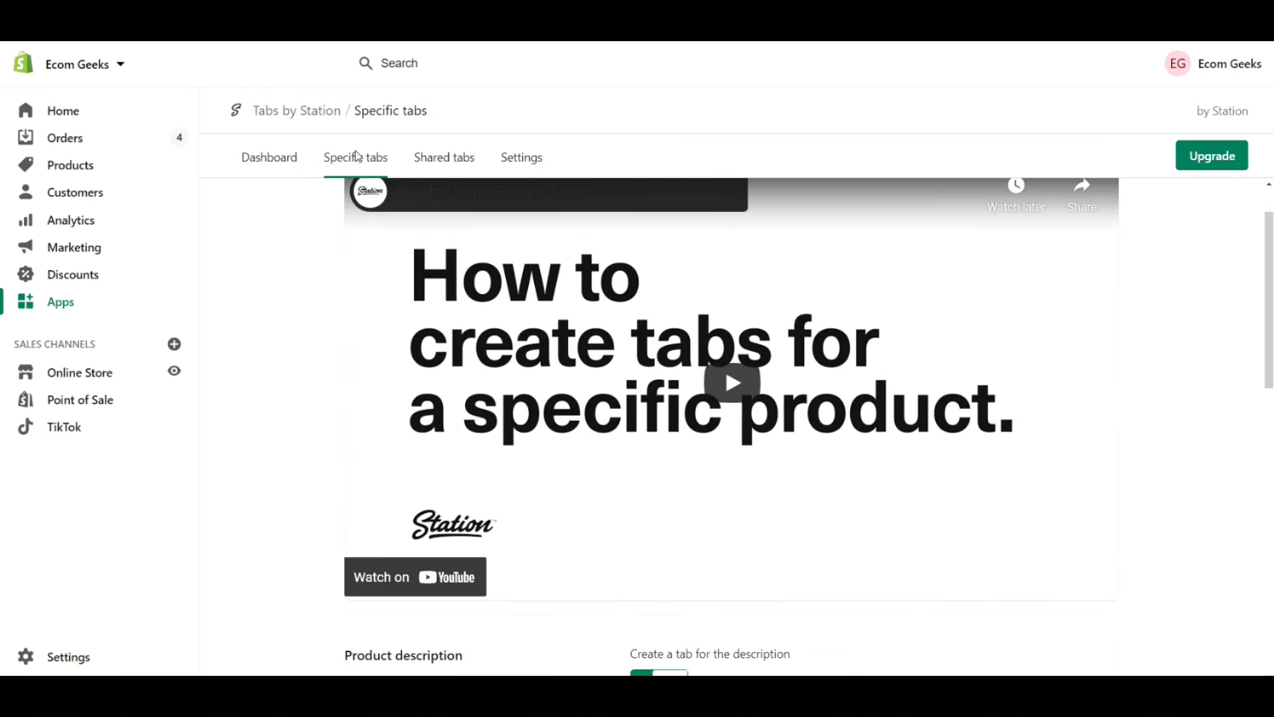
Step: Go to Shared tabs and start creating a new shared tab
{"action": "left_click", "coordinate": [446, 159]}
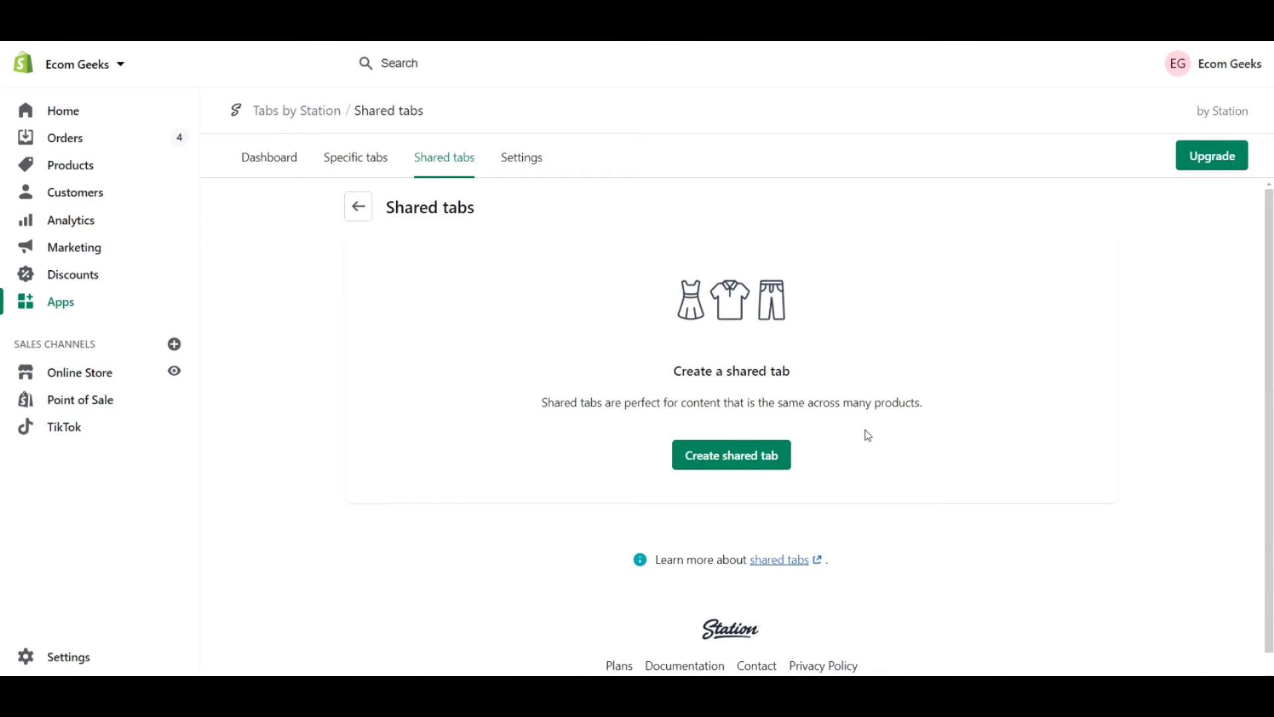
{"action": "left_click", "coordinate": [745, 465]}
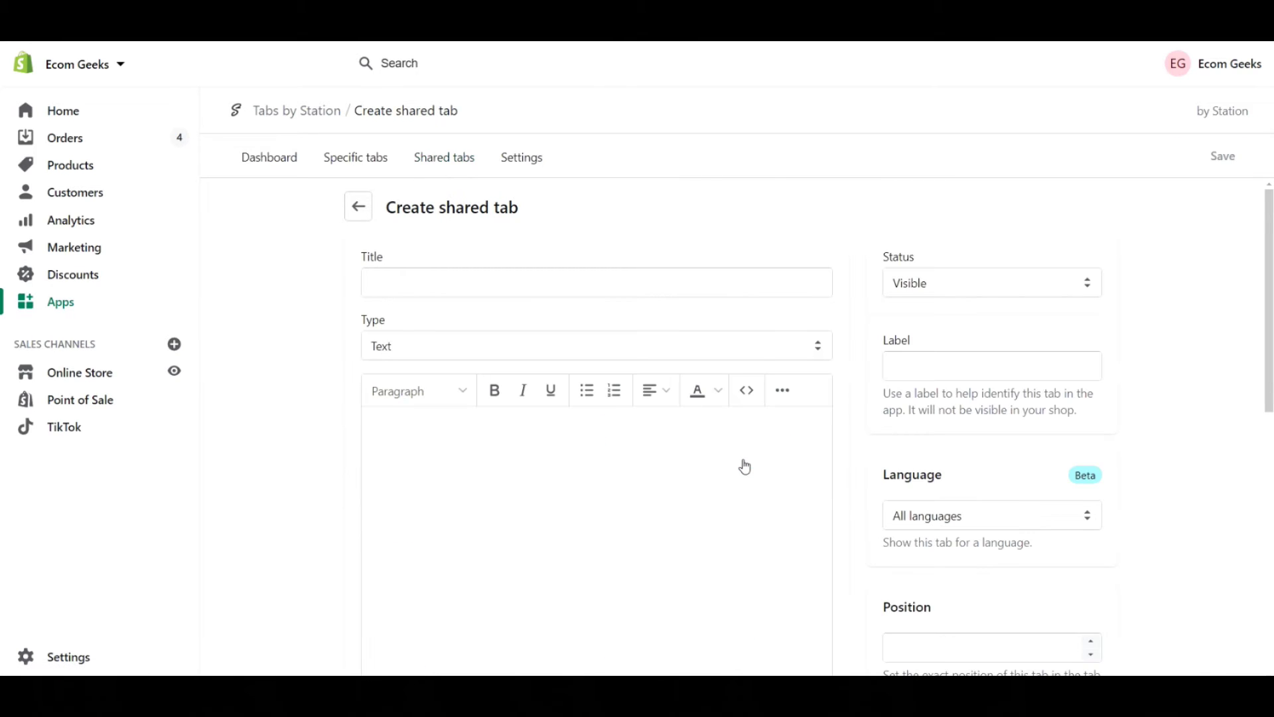
Step: Title the tab 'Sizing Chart', keep the Text type, and paste the size chart image as content
{"action": "left_click", "coordinate": [451, 279]}
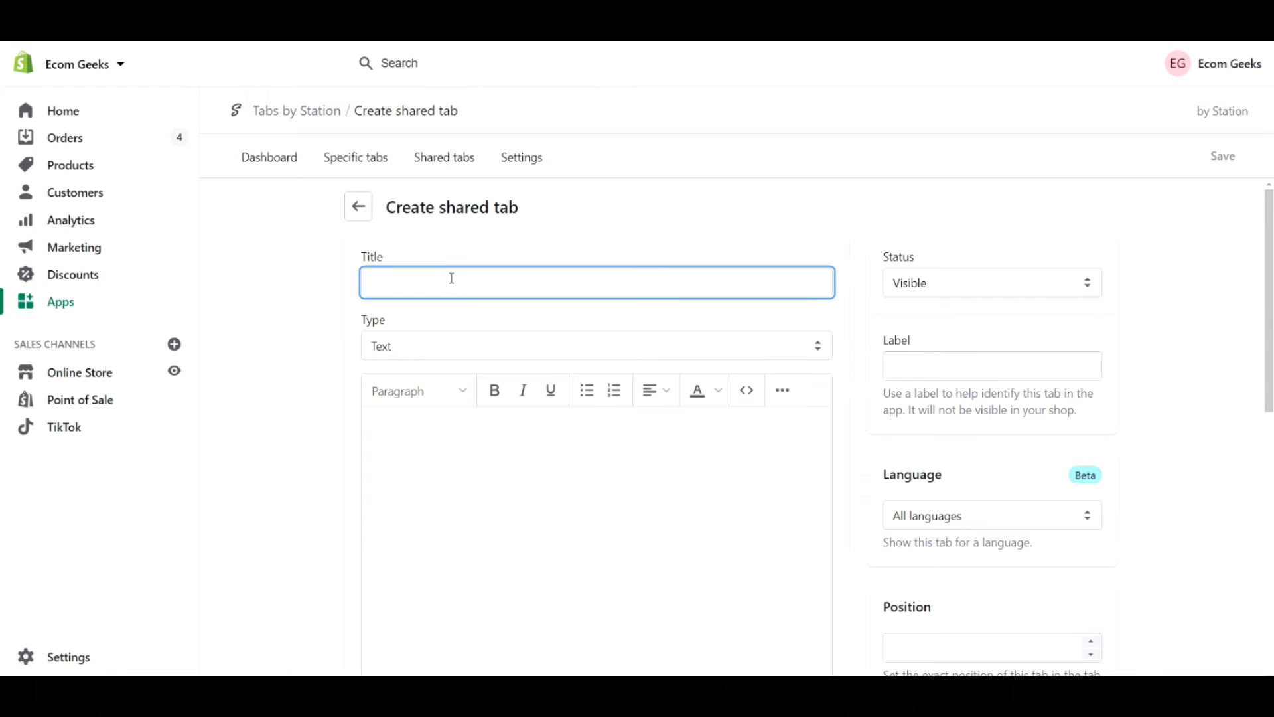
{"action": "type", "text": "Sizing Chart"}
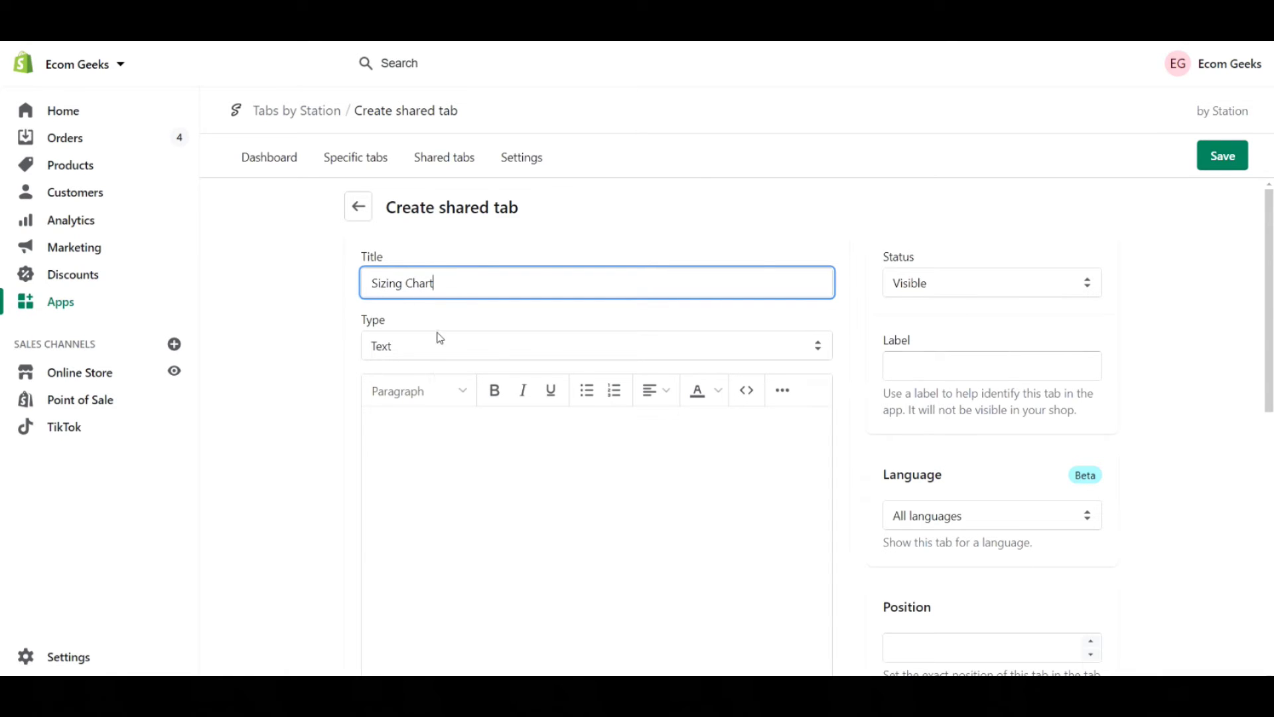
{"action": "left_click", "coordinate": [748, 353]}
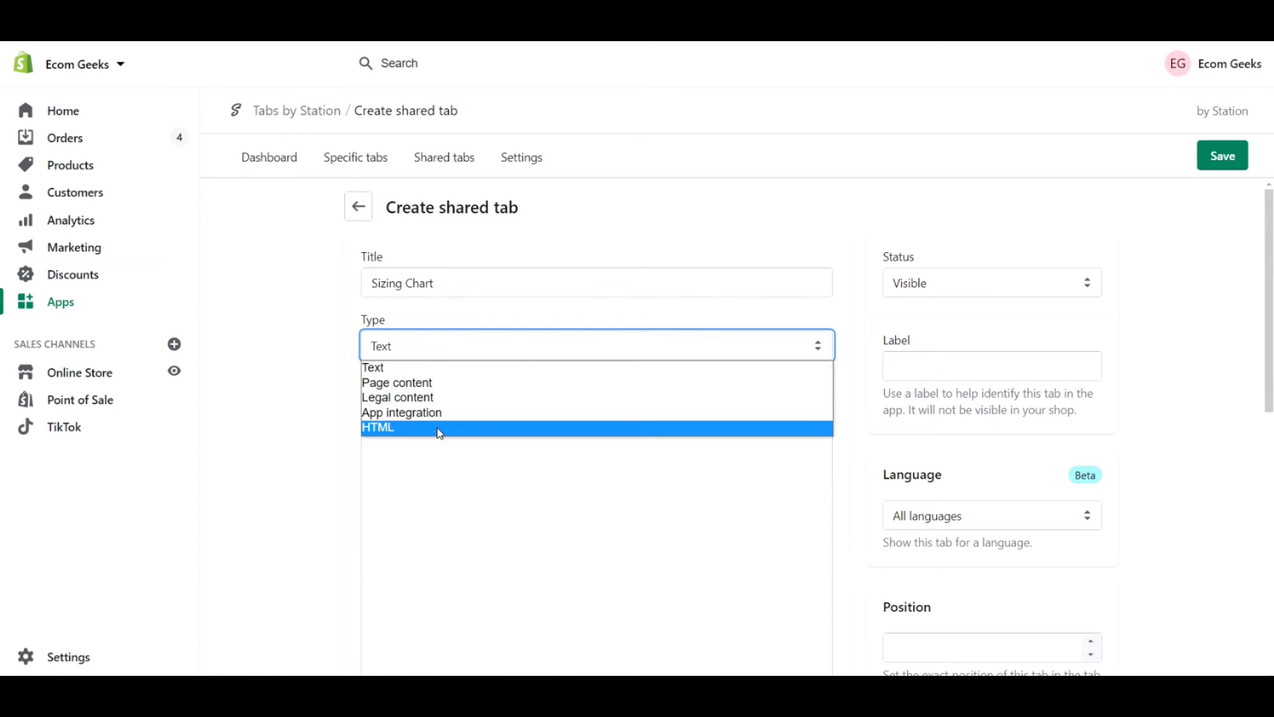
{"action": "left_click", "coordinate": [517, 572]}
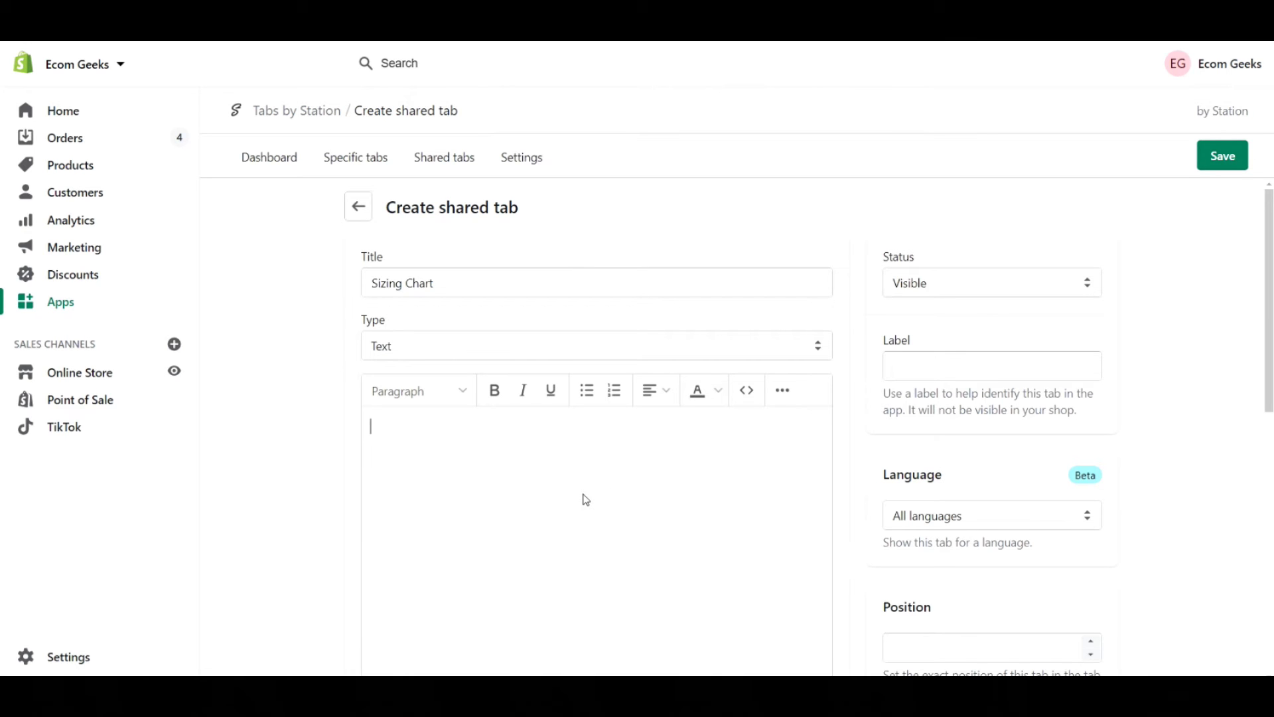
{"action": "key", "text": "ctrl+v"}
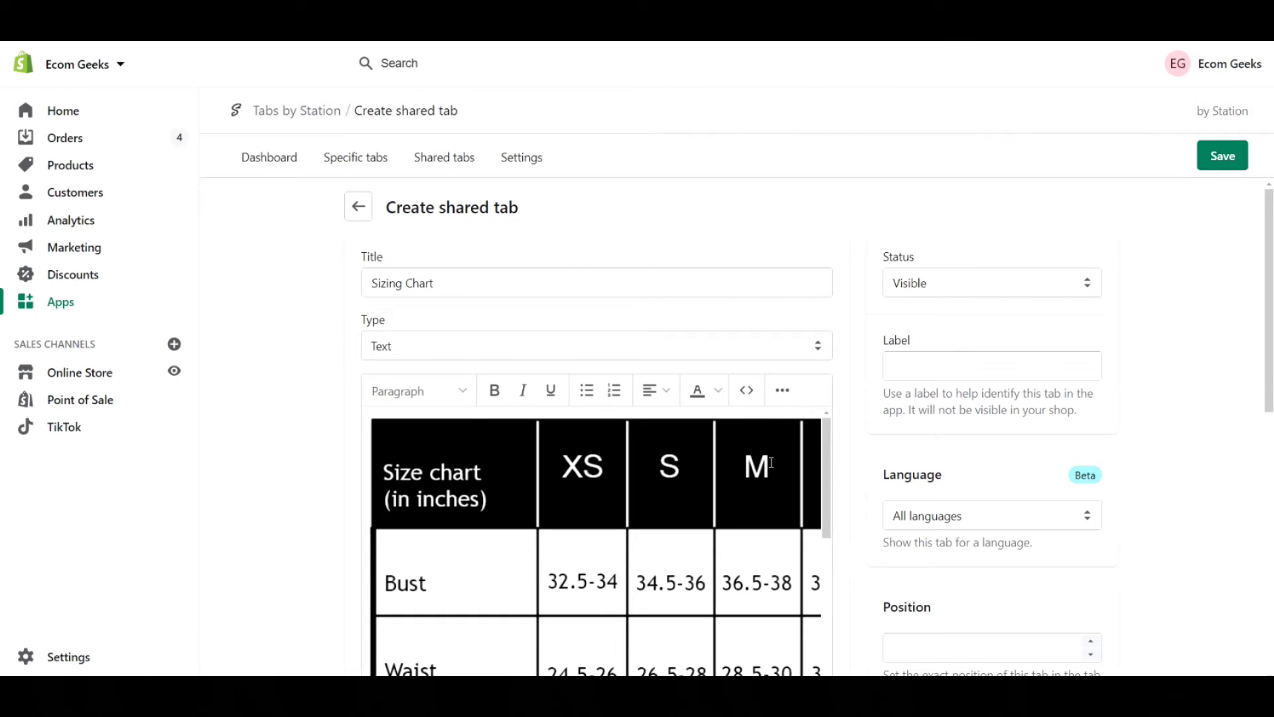
{"action": "scroll", "coordinate": [771, 463], "scroll_direction": "down", "scroll_amount": 1}
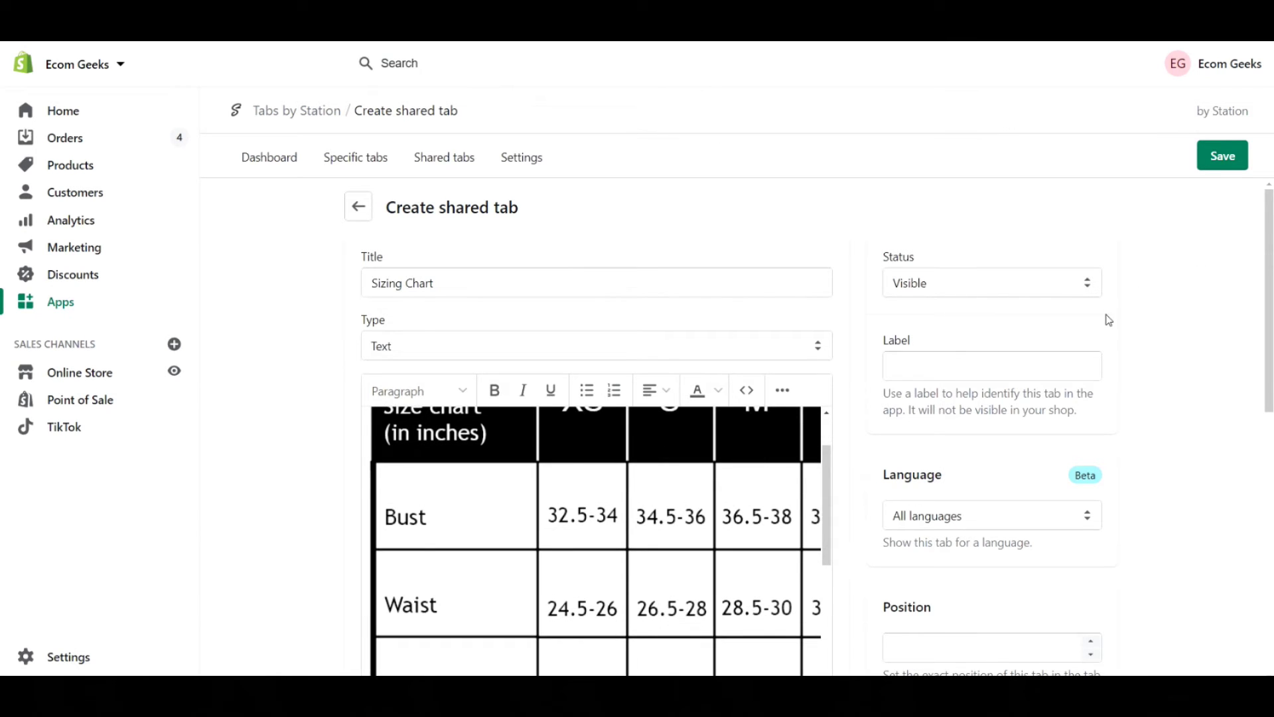
Step: Set the tab's label to 'Sizing Chart'
{"action": "left_click", "coordinate": [935, 357]}
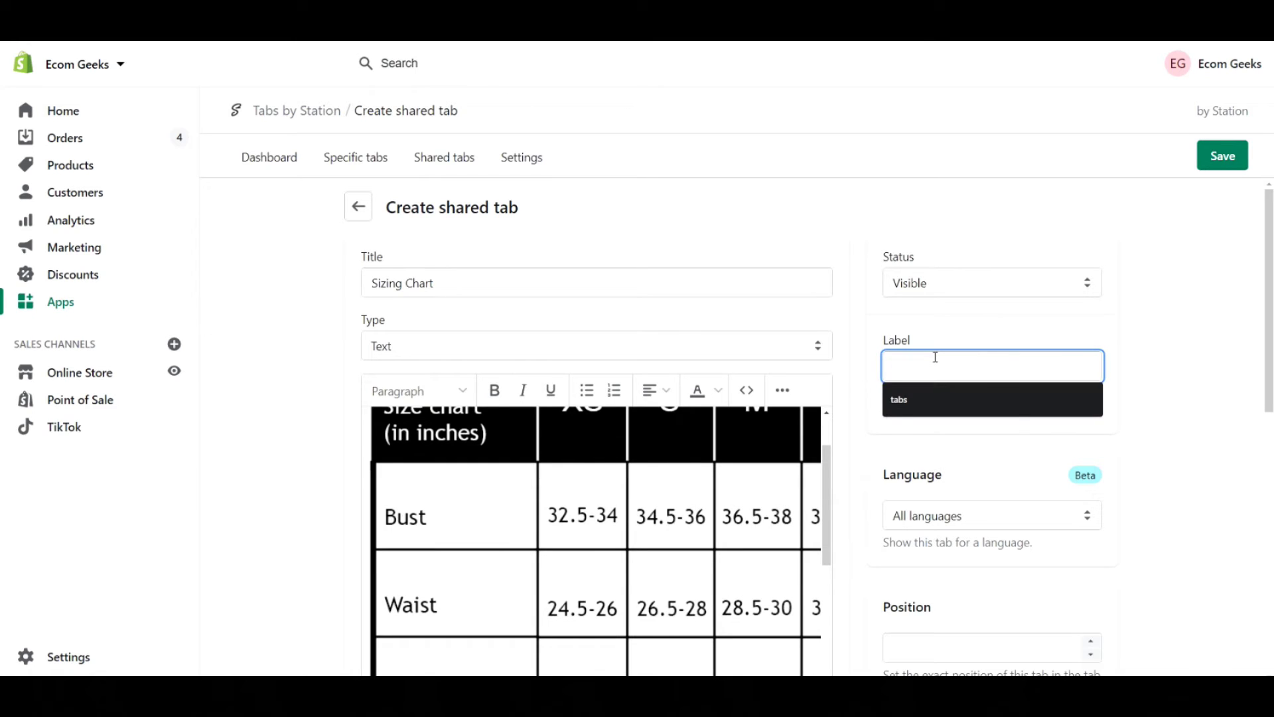
{"action": "type", "text": "Siz"}
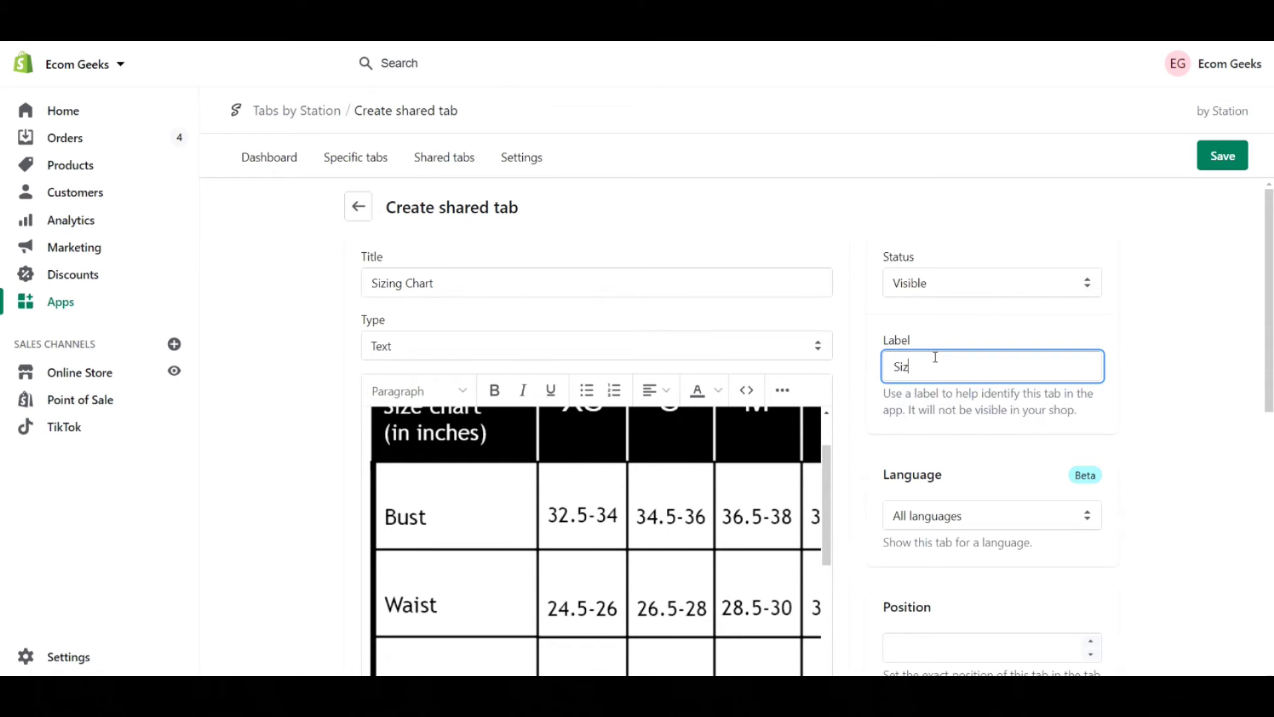
{"action": "type", "text": "ing Chart"}
{"action": "left_click", "coordinate": [1080, 418]}
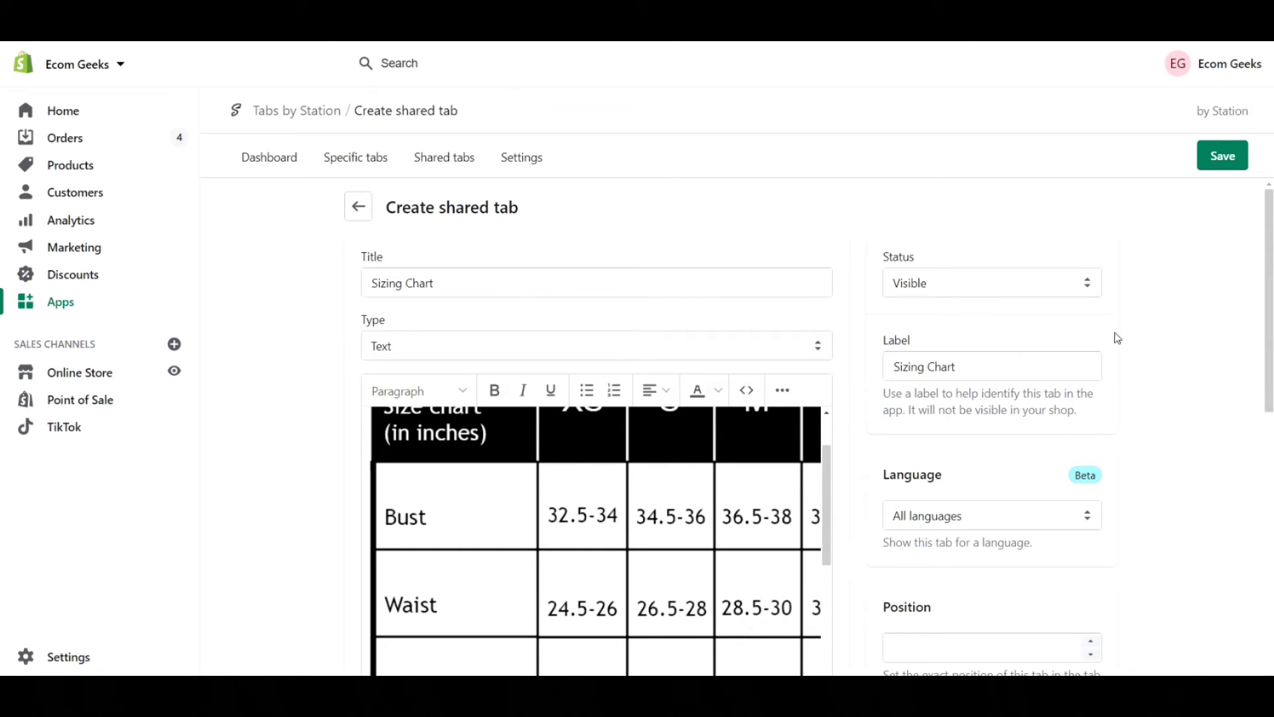
{"action": "scroll", "coordinate": [1140, 347], "scroll_direction": "down", "scroll_amount": 3}
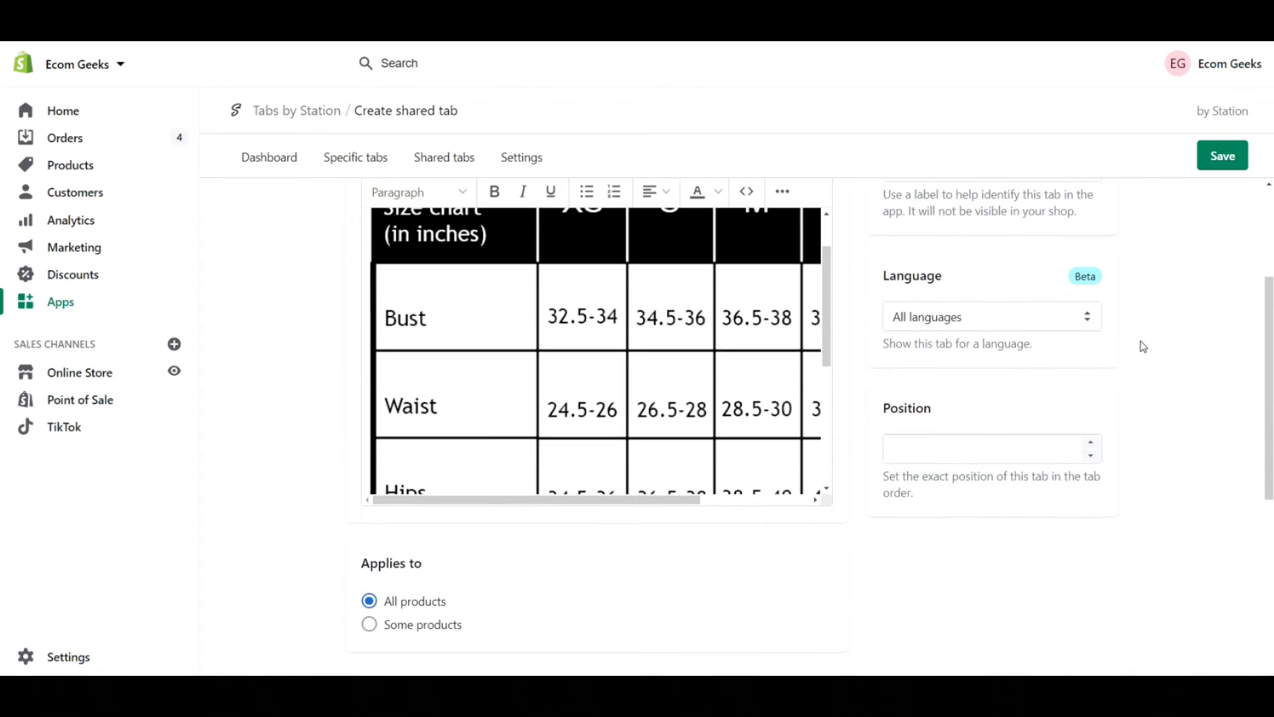
Step: Step the Position value upward, then clear the resulting 12
{"action": "scroll", "coordinate": [1069, 418], "scroll_direction": "down", "scroll_amount": 2}
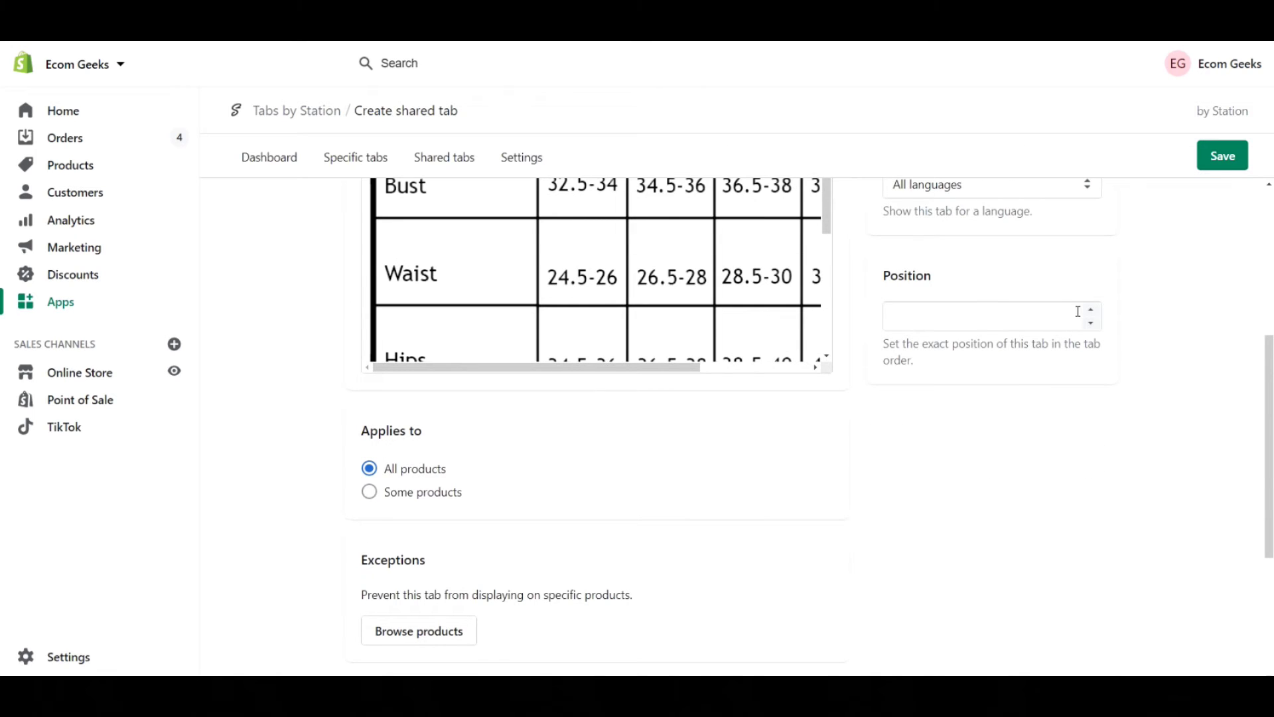
{"action": "left_click", "coordinate": [1063, 314]}
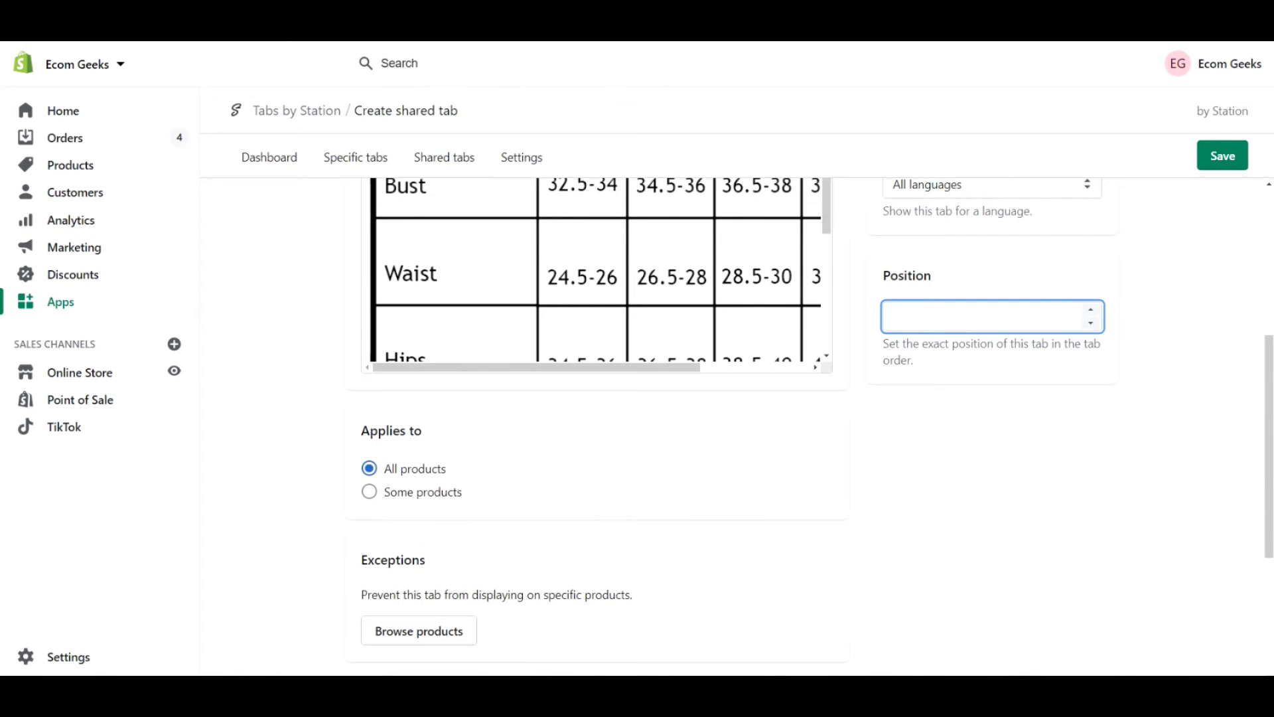
{"action": "left_click", "coordinate": [1095, 311]}
{"action": "left_click", "coordinate": [1095, 311]}
{"action": "left_click", "coordinate": [1094, 310]}
{"action": "left_click", "coordinate": [1093, 311]}
{"action": "scroll", "coordinate": [1148, 392], "scroll_direction": "up", "scroll_amount": 2}
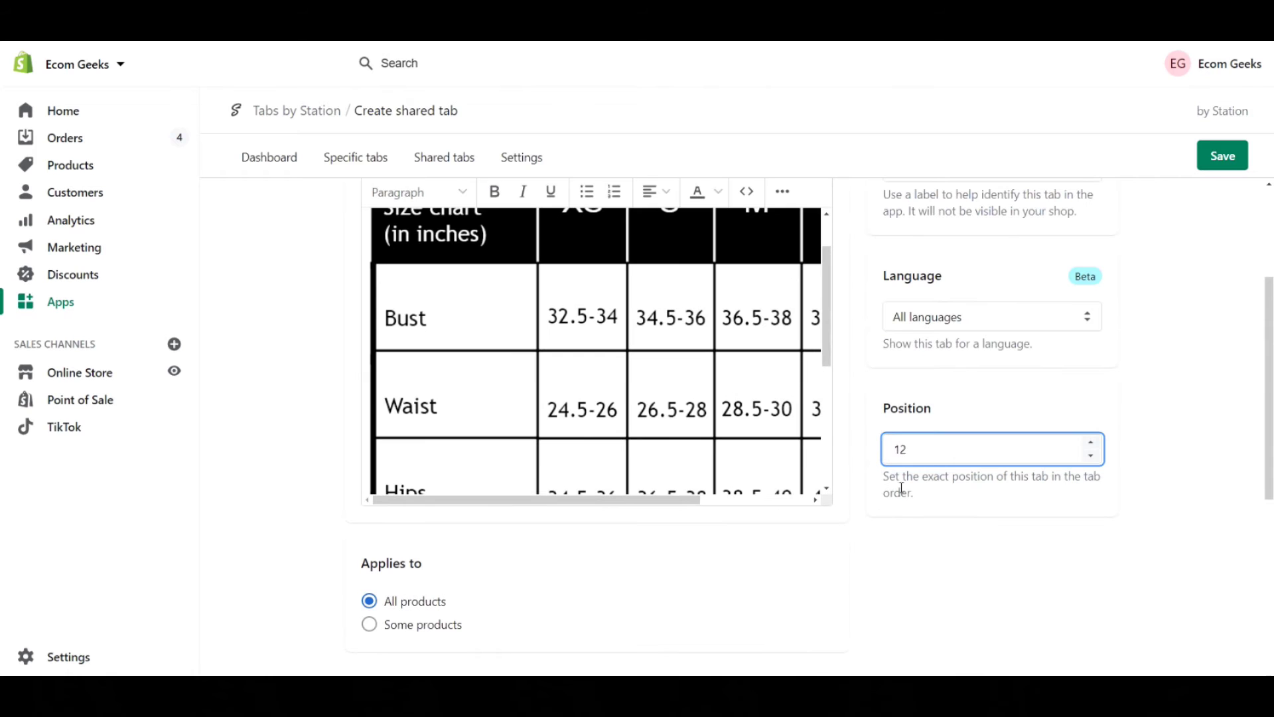
{"action": "left_click_drag", "start_coordinate": [1064, 456], "coordinate": [816, 437]}
{"action": "key", "text": "BackSpace"}
Step: Set the tab's position to 9 and limit it to Some products
{"action": "left_click", "coordinate": [1091, 441]}
{"action": "left_click", "coordinate": [1091, 442]}
{"action": "left_click", "coordinate": [1091, 442]}
{"action": "left_click", "coordinate": [1091, 442]}
{"action": "left_click", "coordinate": [1091, 442]}
{"action": "left_click", "coordinate": [1091, 441]}
{"action": "left_click", "coordinate": [1091, 441]}
{"action": "left_click", "coordinate": [974, 407]}
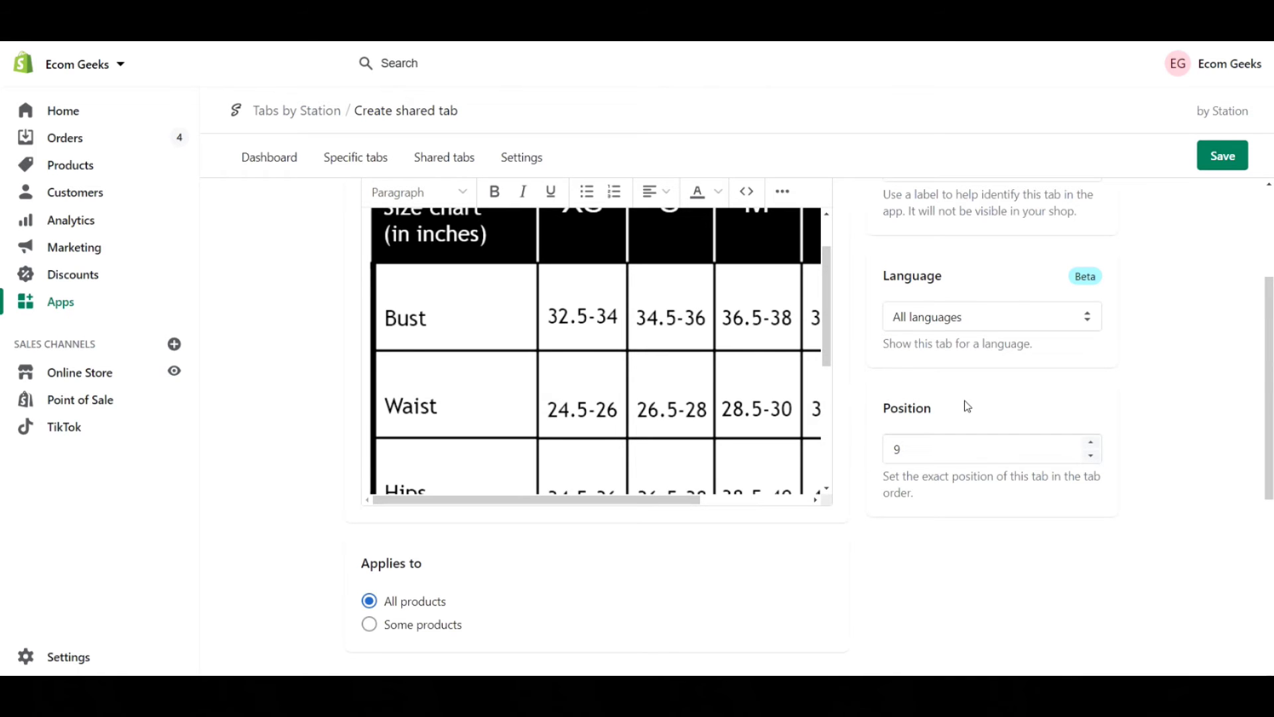
{"action": "scroll", "coordinate": [979, 487], "scroll_direction": "down", "scroll_amount": 4}
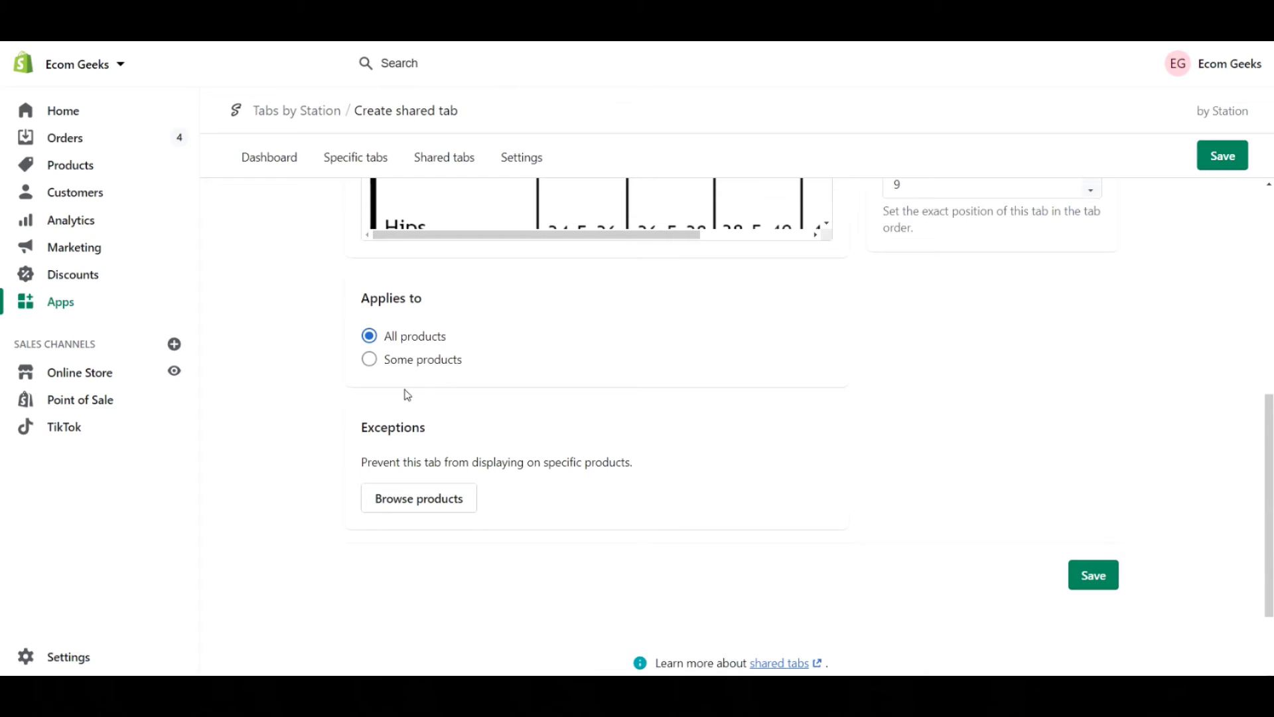
{"action": "left_click", "coordinate": [370, 360]}
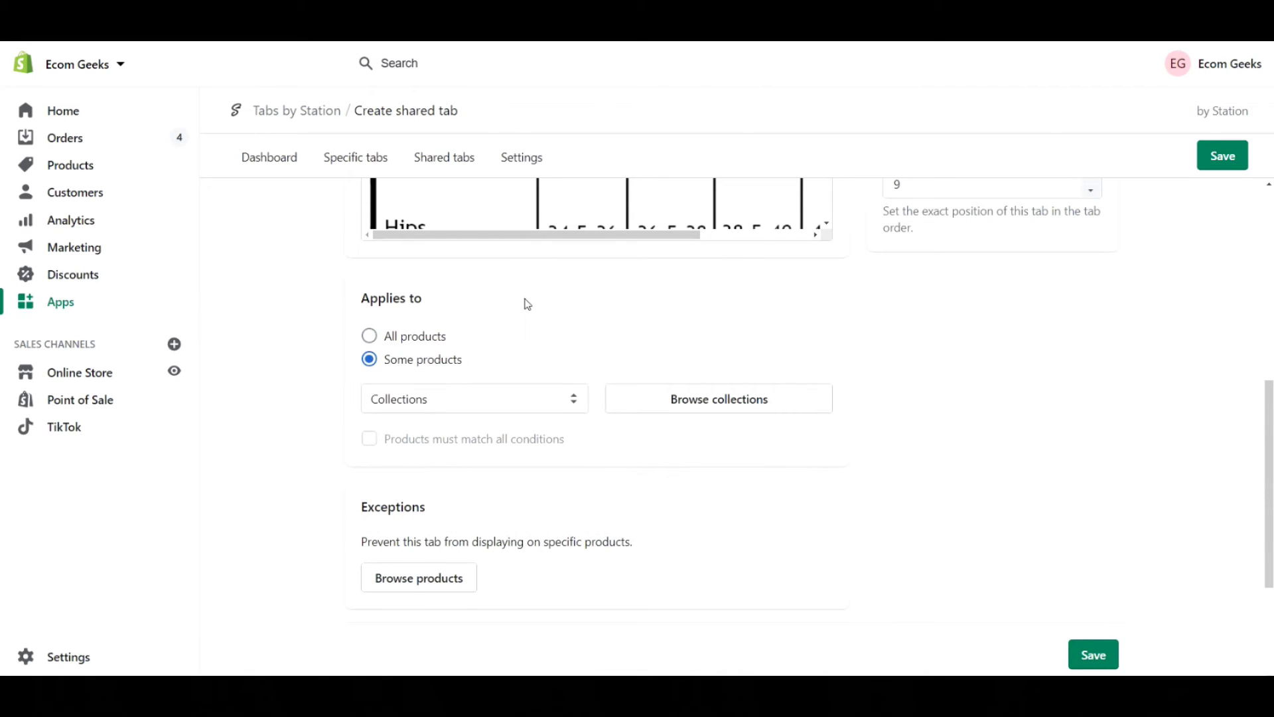
Step: Restrict the Sizing Chart tab to the Dresses collection under Some products, then save
{"action": "scroll", "coordinate": [524, 302], "scroll_direction": "down", "scroll_amount": 1}
{"action": "left_click", "coordinate": [558, 338]}
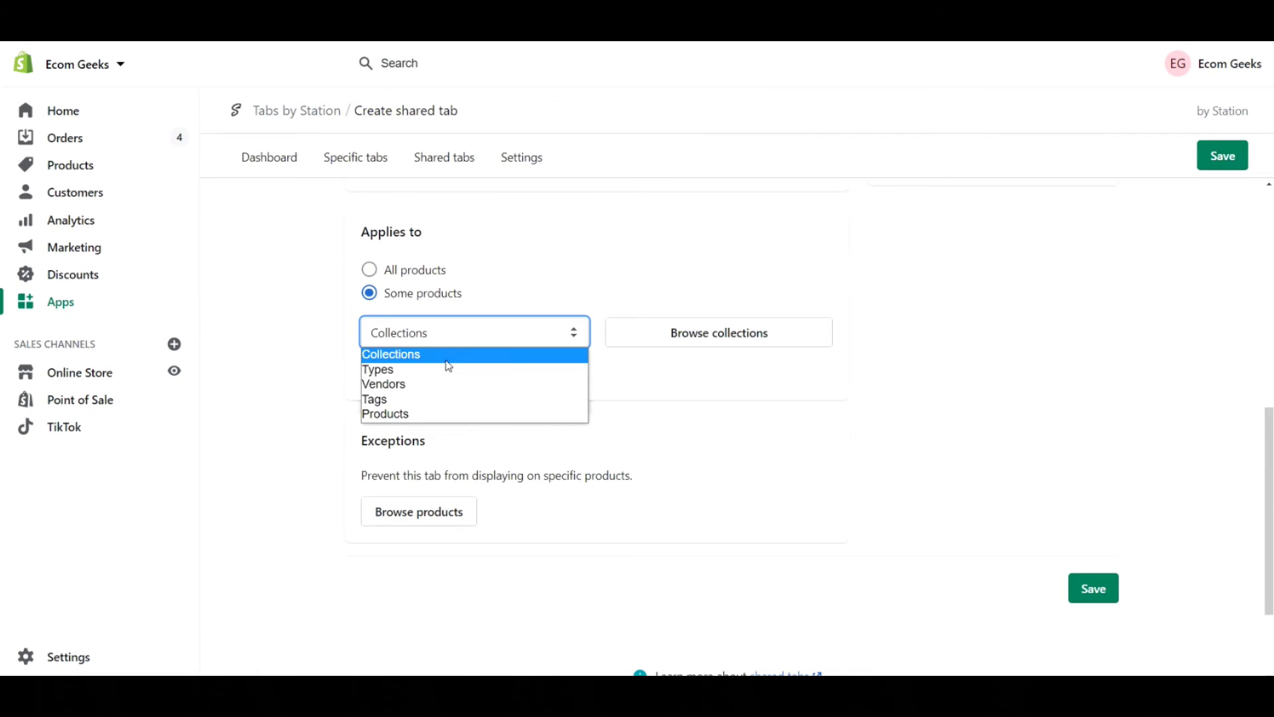
{"action": "left_click", "coordinate": [412, 355]}
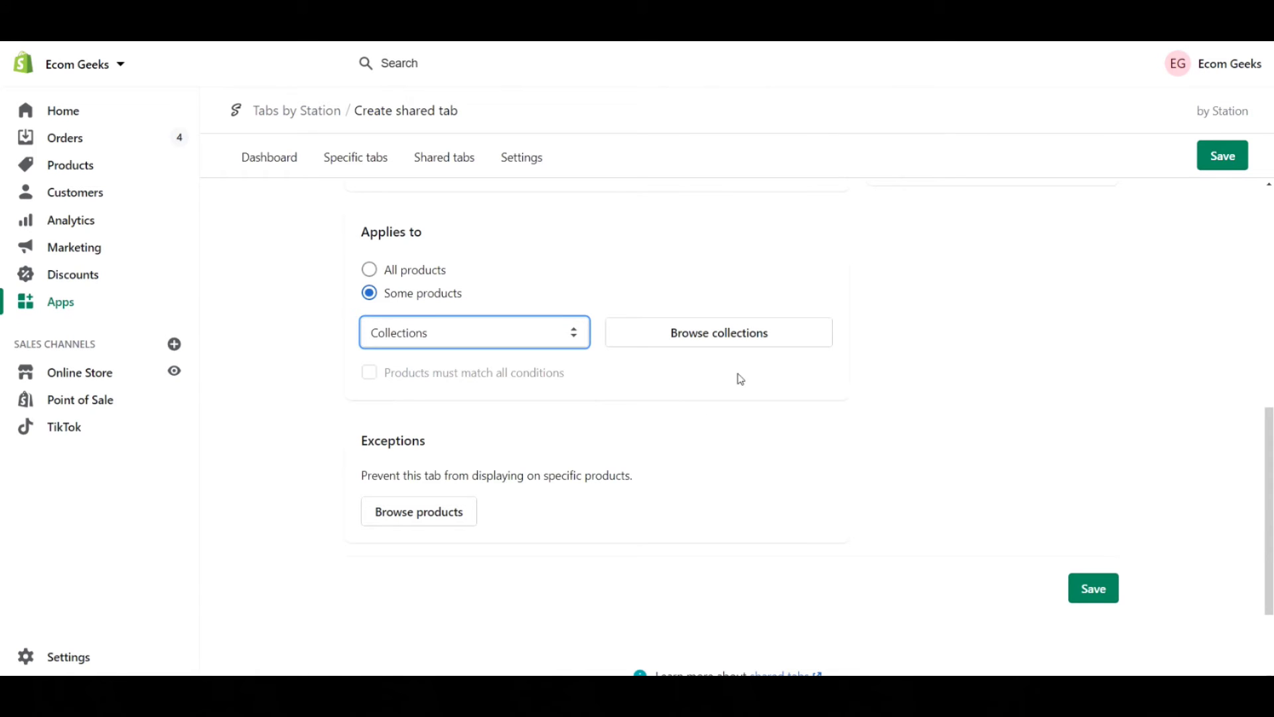
{"action": "left_click", "coordinate": [699, 342]}
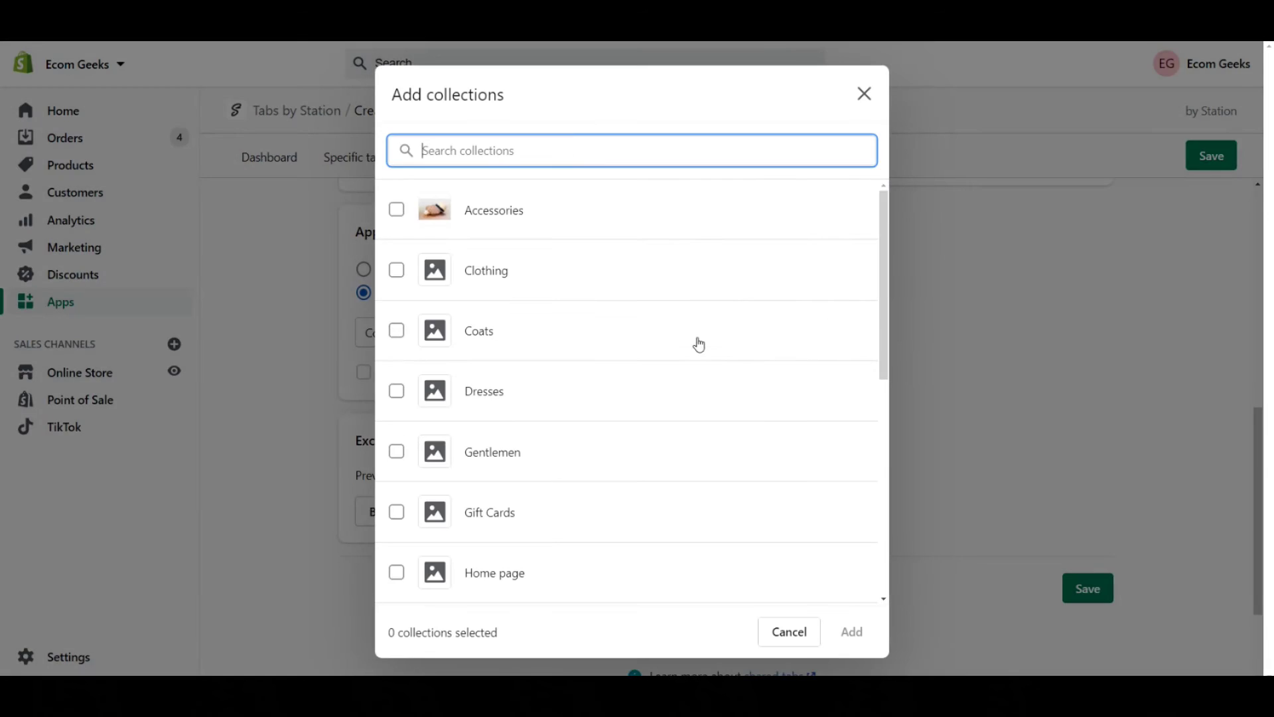
{"action": "left_click", "coordinate": [397, 399]}
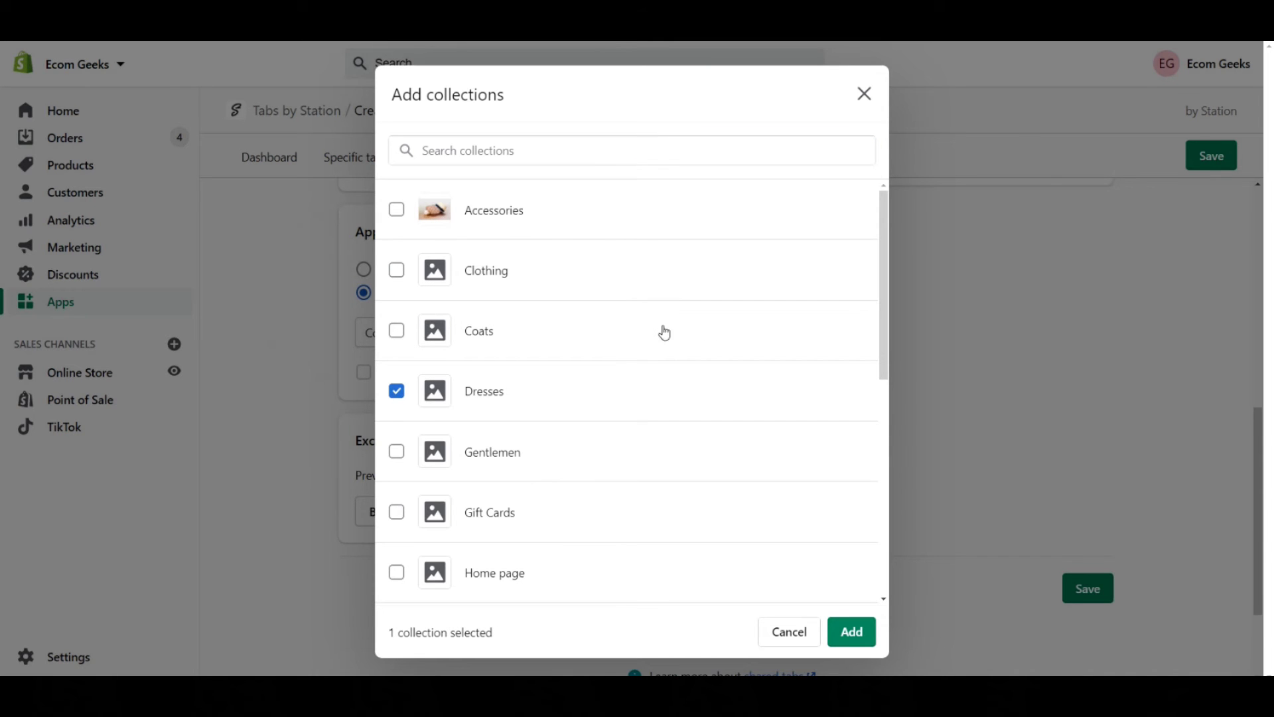
{"action": "left_click", "coordinate": [852, 632]}
{"action": "scroll", "coordinate": [683, 561], "scroll_direction": "down", "scroll_amount": 1}
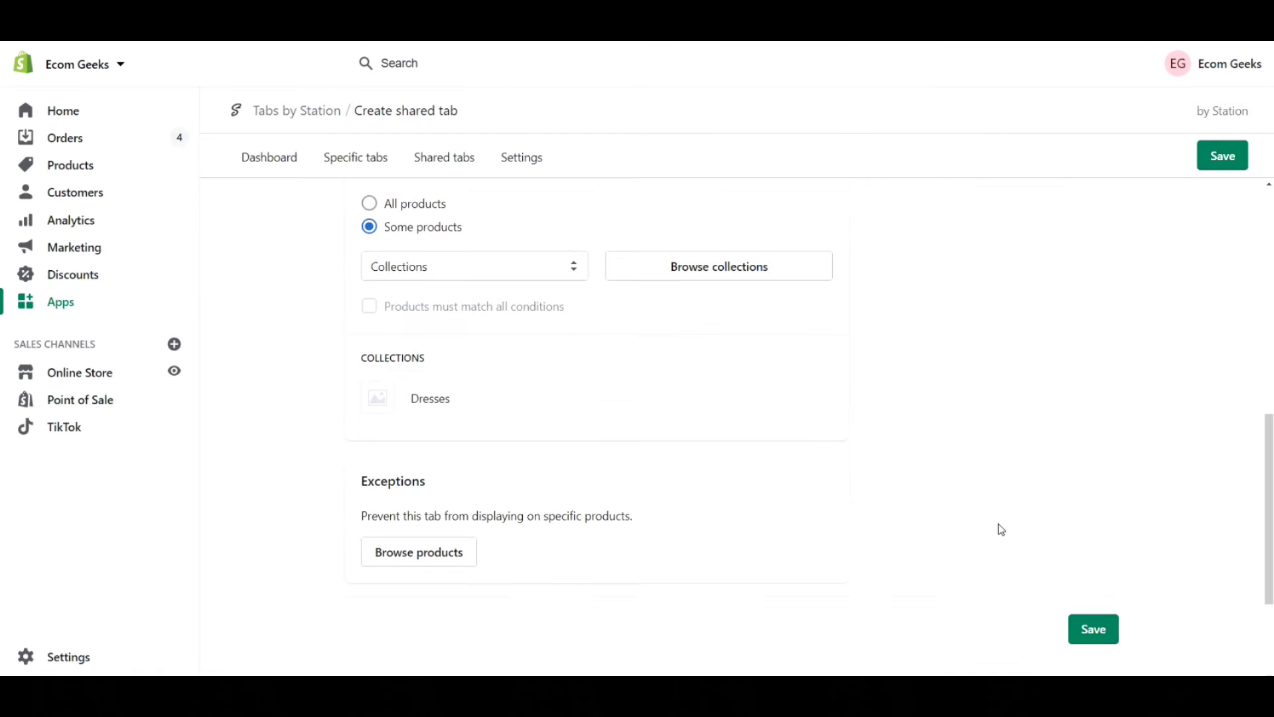
{"action": "left_click", "coordinate": [1094, 629]}
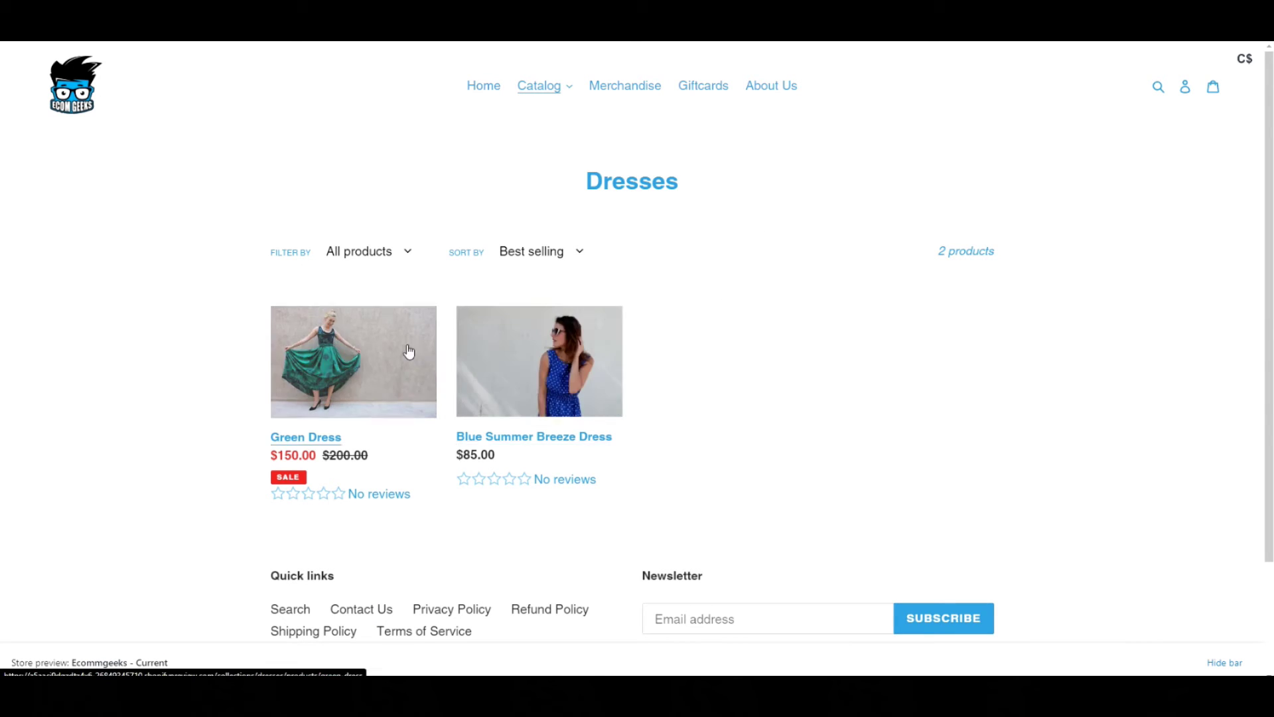
{"action": "left_click", "coordinate": [534, 350]}
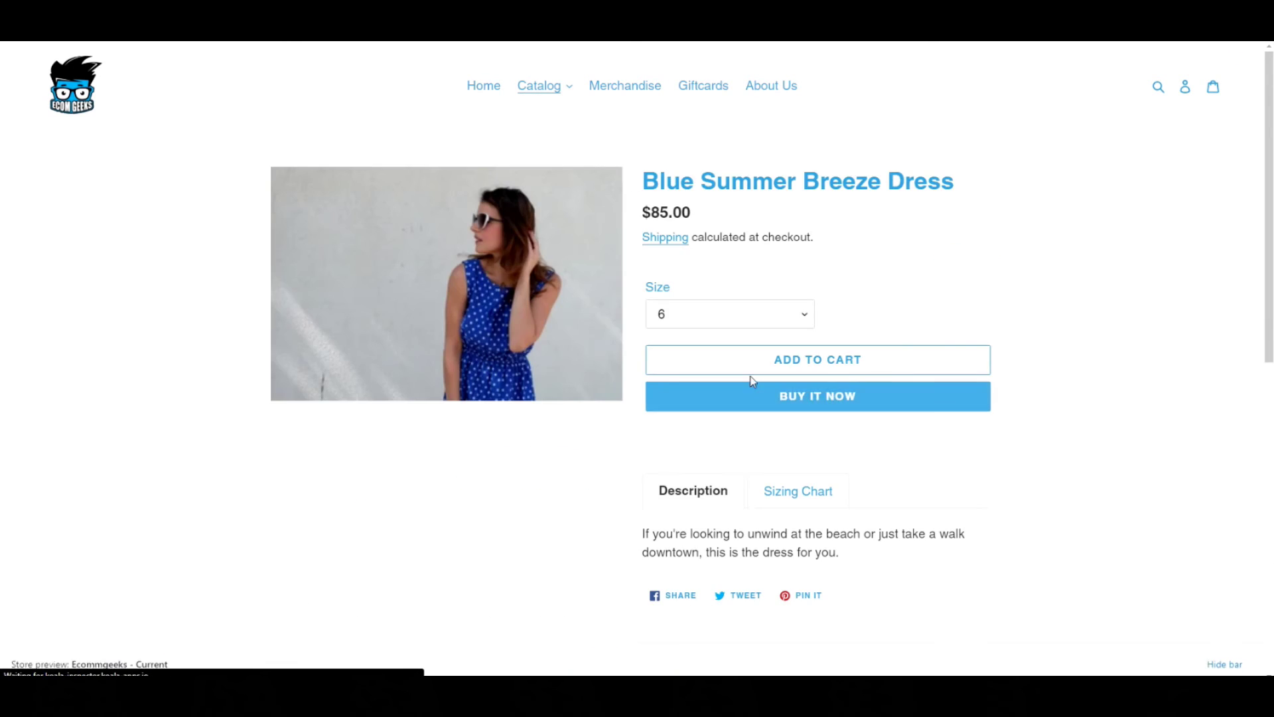
{"action": "scroll", "coordinate": [1137, 317], "scroll_direction": "down", "scroll_amount": 2}
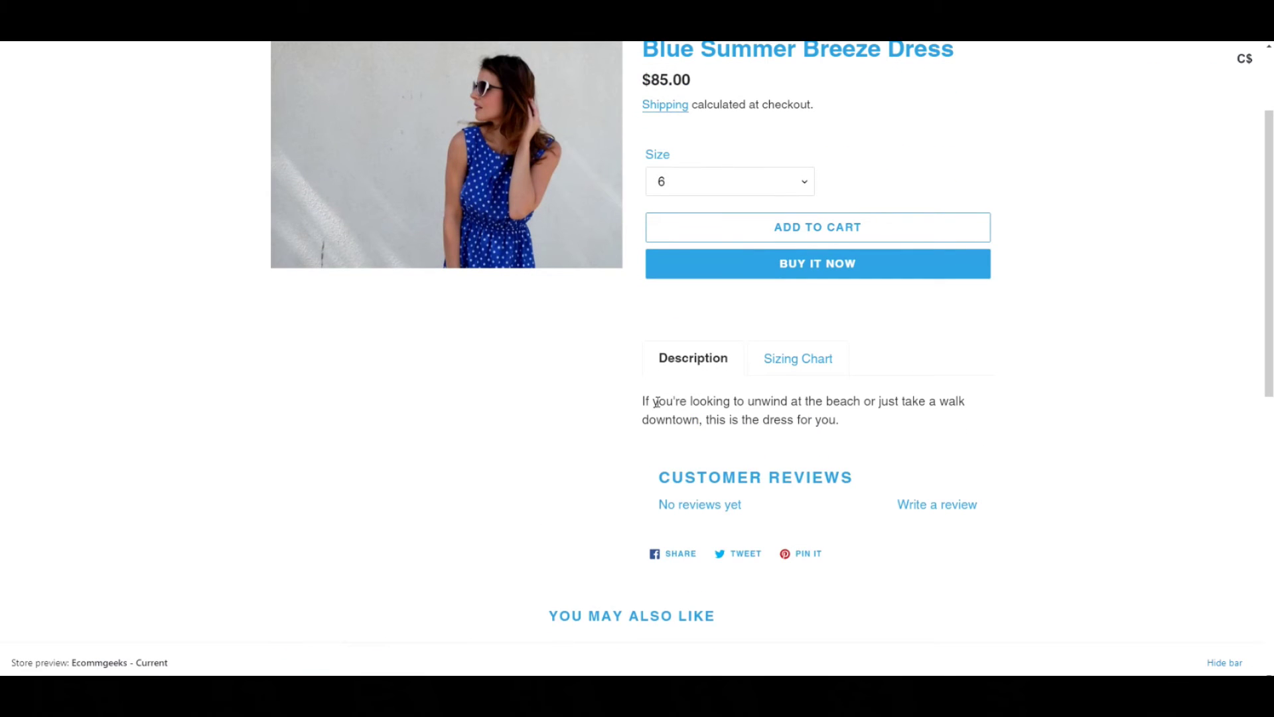
{"action": "left_click", "coordinate": [787, 359]}
{"action": "scroll", "coordinate": [1095, 377], "scroll_direction": "down", "scroll_amount": 4}
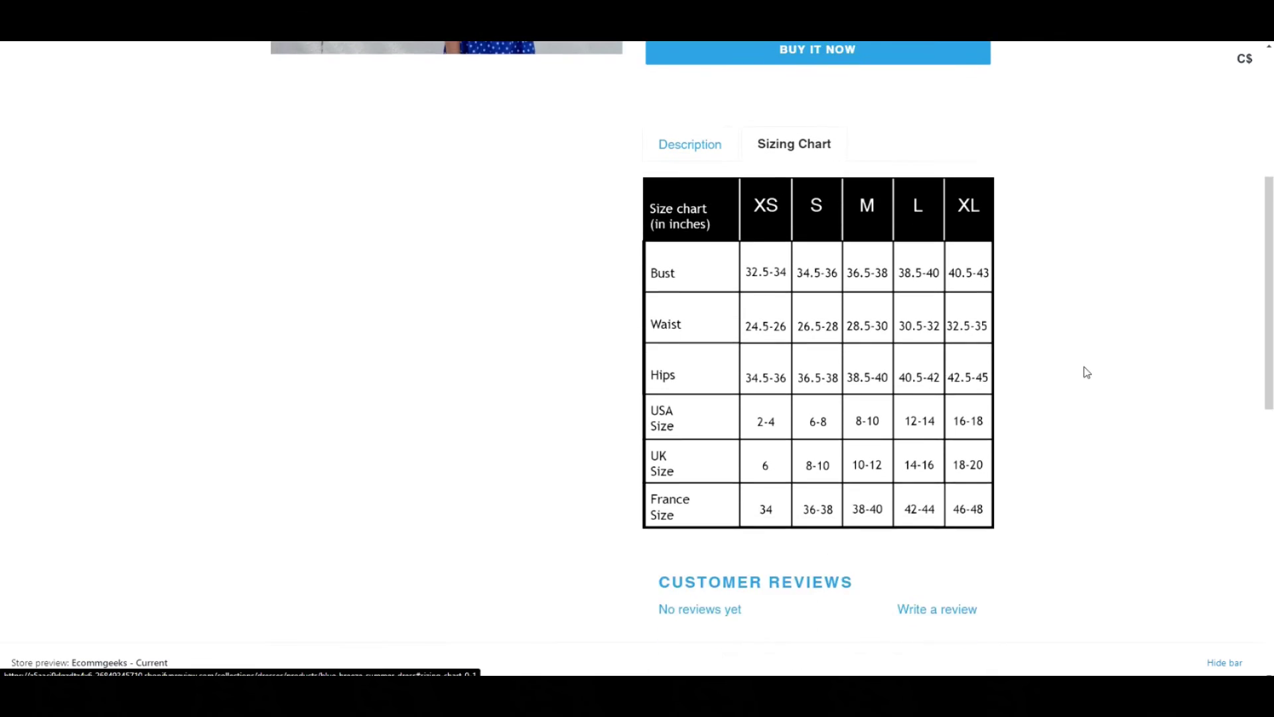
{"action": "scroll", "coordinate": [1087, 371], "scroll_direction": "up", "scroll_amount": 2}
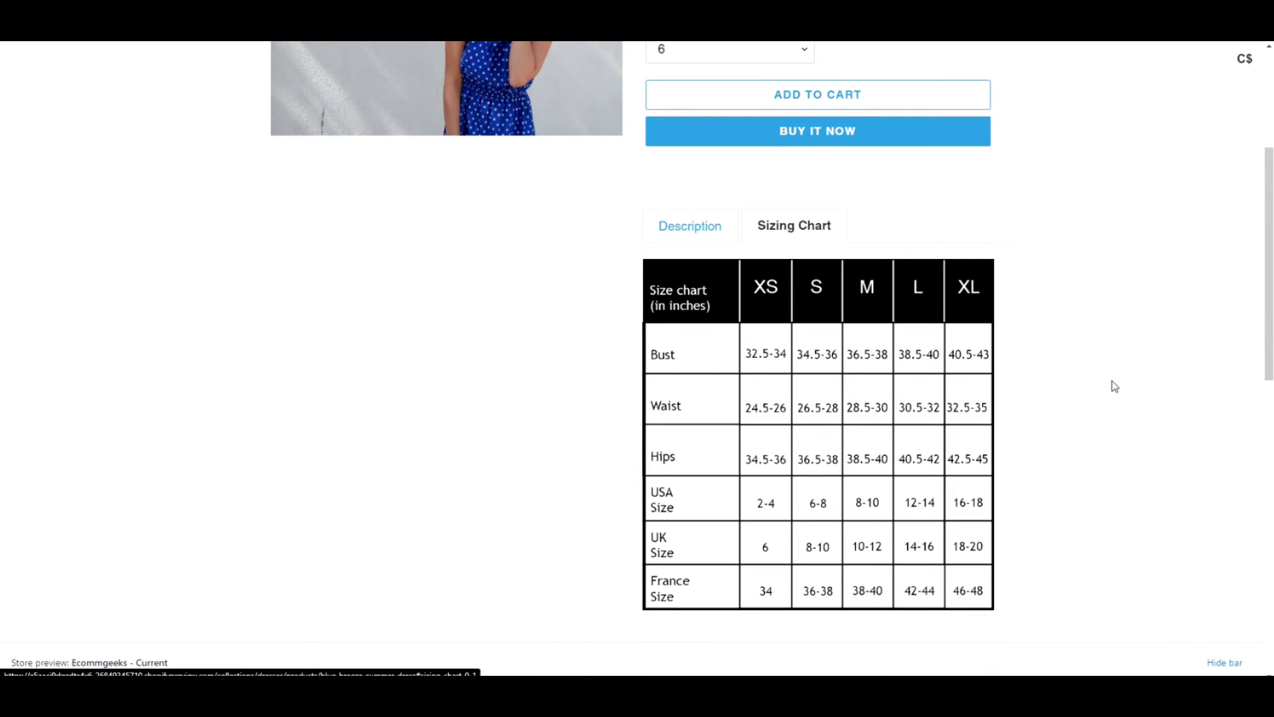
{"action": "scroll", "coordinate": [1114, 385], "scroll_direction": "up", "scroll_amount": 4}
{"action": "key", "text": "alt+Left"}
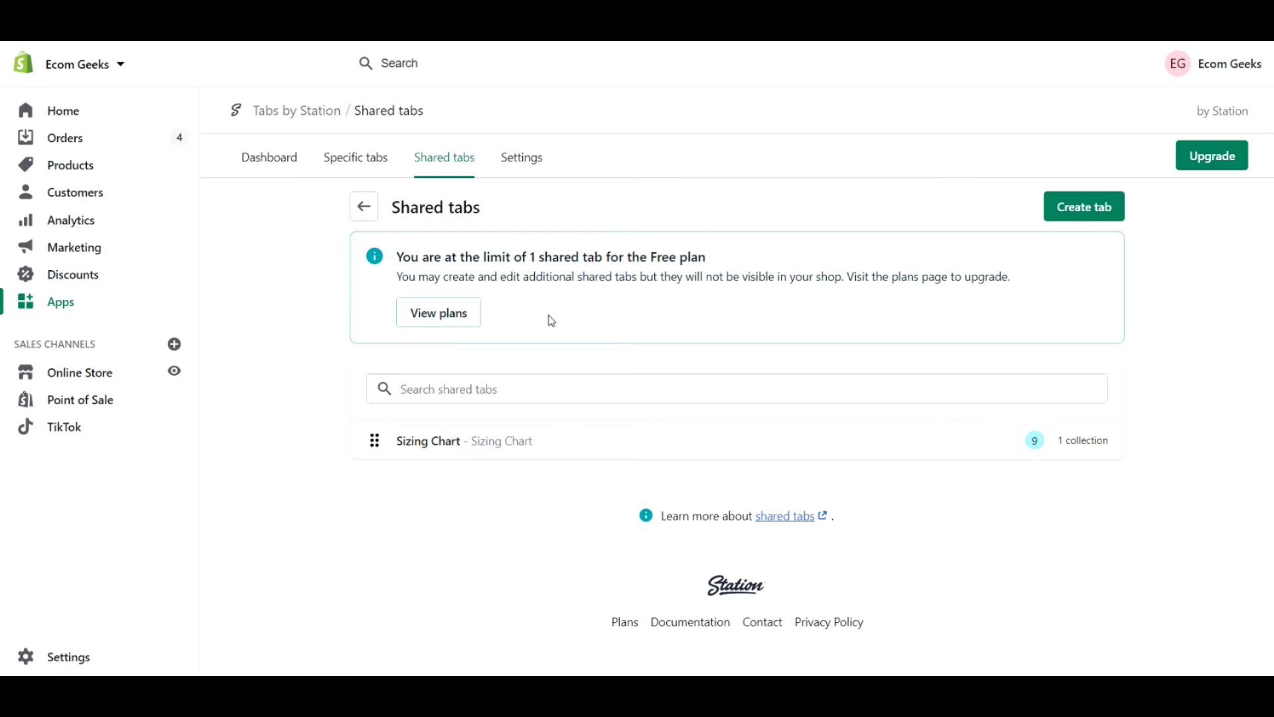
Step: Highlight the Free-plan notice limiting the store to 1 shared tab
{"action": "left_click_drag", "start_coordinate": [531, 257], "coordinate": [601, 264]}
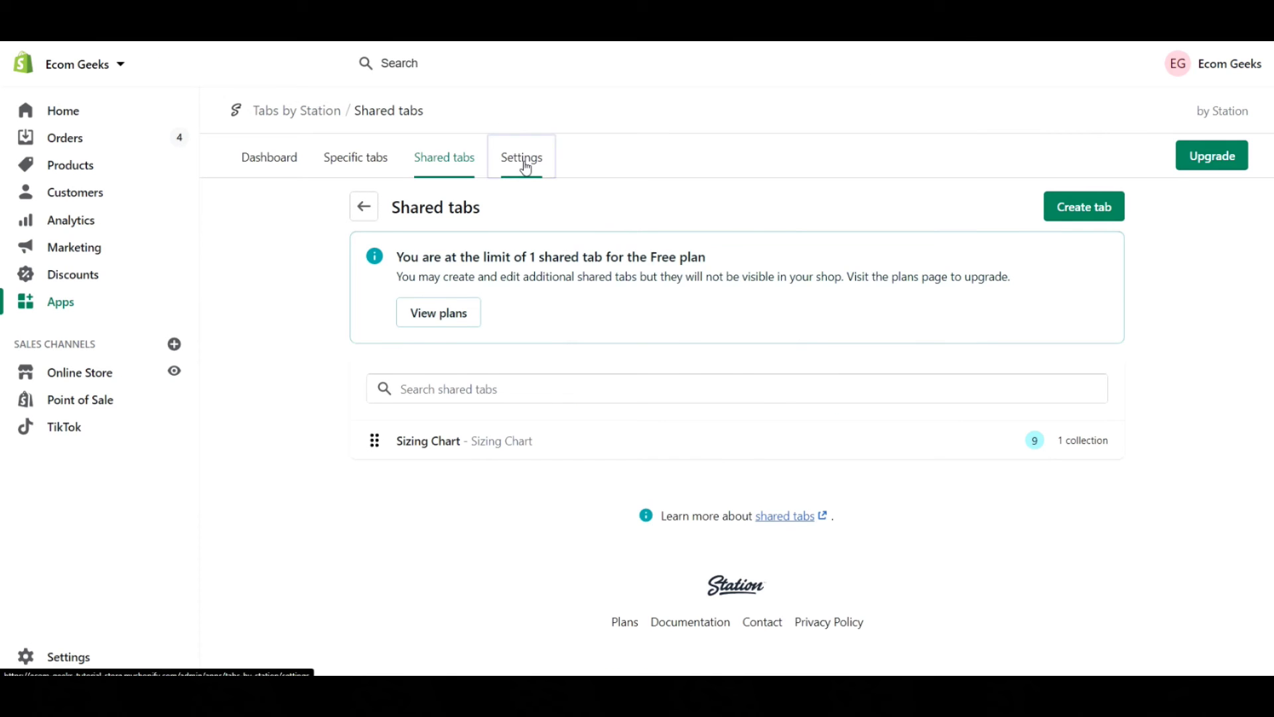
Step: Look through the General tab layout settings, then return to the Settings overview
{"action": "left_click", "coordinate": [525, 169]}
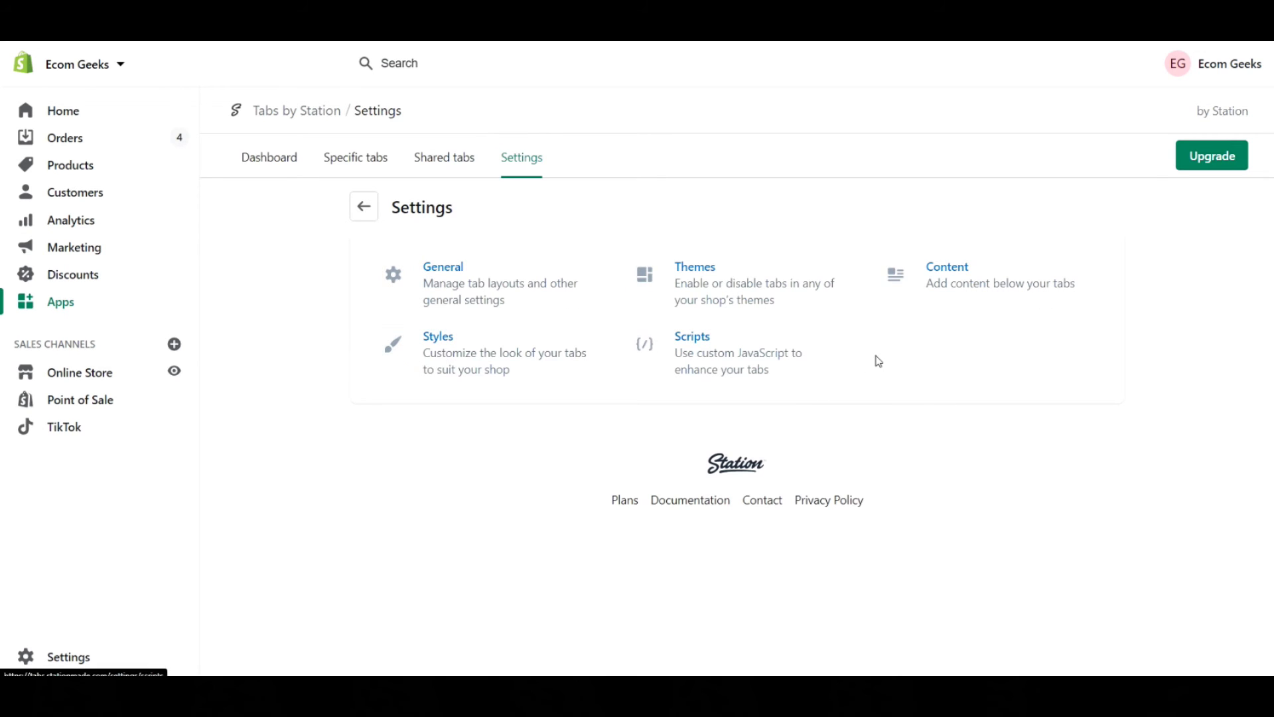
{"action": "left_click", "coordinate": [509, 298]}
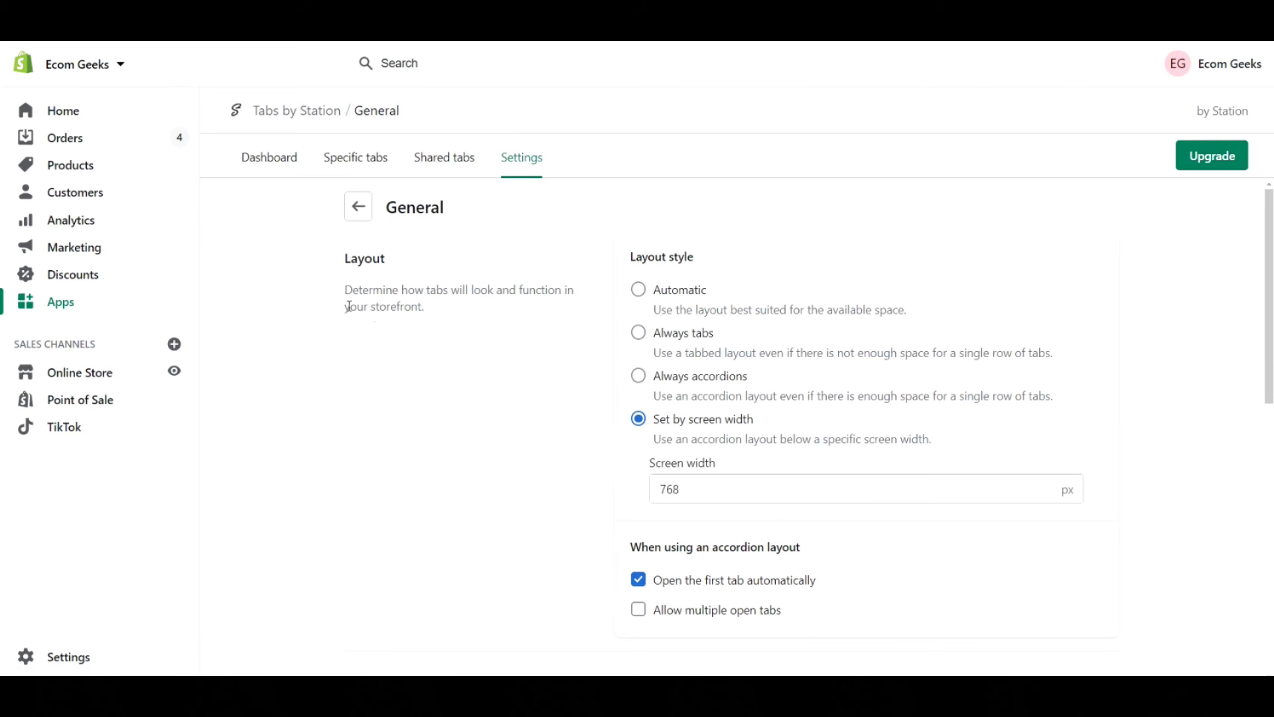
{"action": "scroll", "coordinate": [1221, 322], "scroll_direction": "down", "scroll_amount": 5}
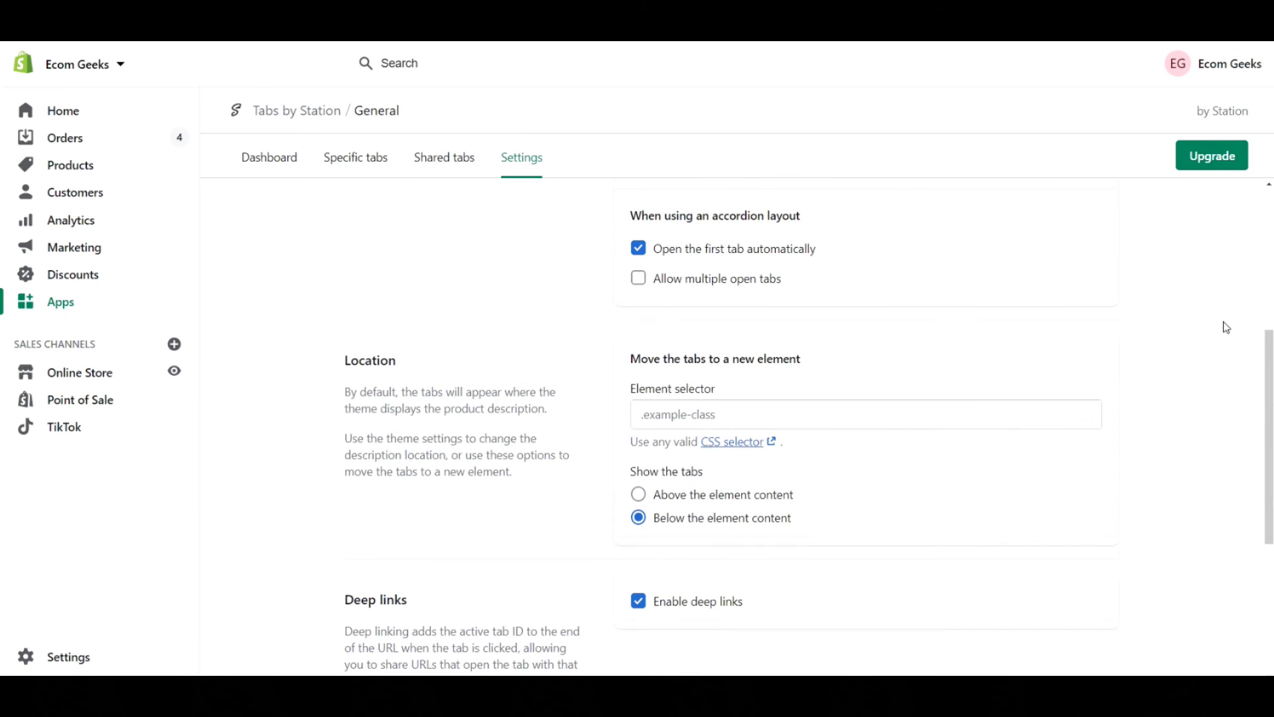
{"action": "scroll", "coordinate": [1227, 327], "scroll_direction": "down", "scroll_amount": 2}
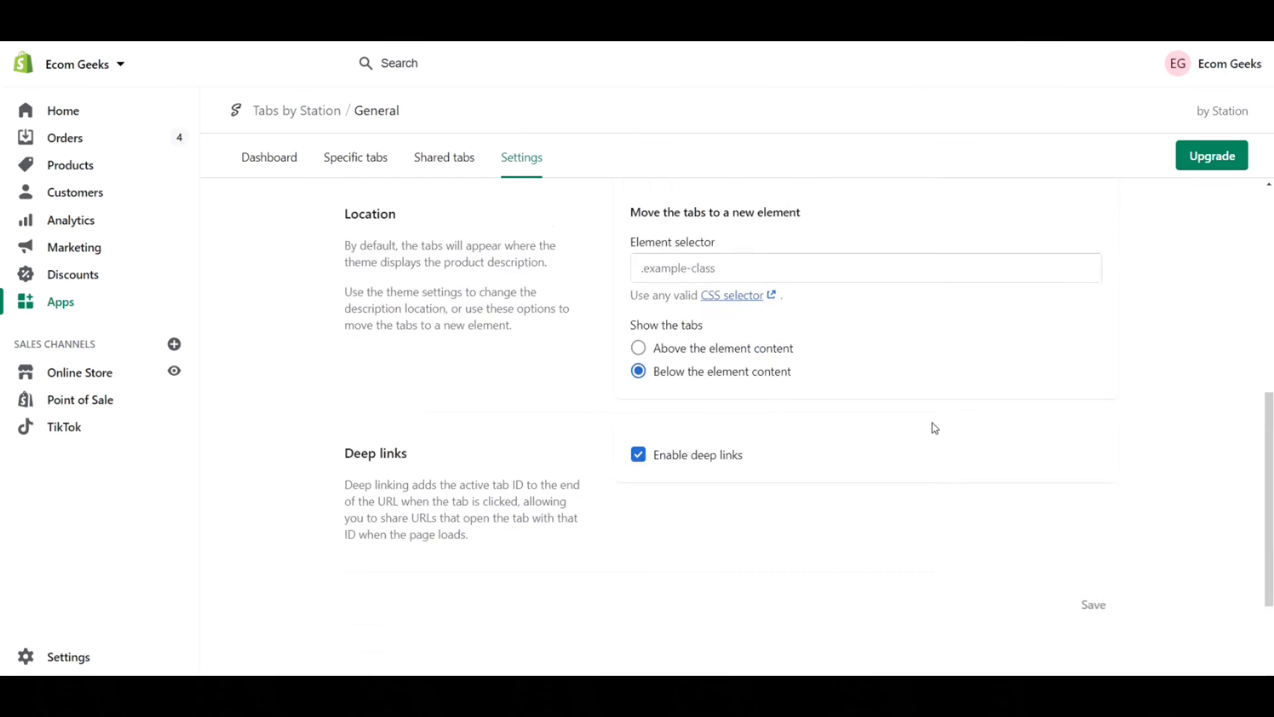
{"action": "scroll", "coordinate": [935, 431], "scroll_direction": "down", "scroll_amount": 2}
{"action": "scroll", "coordinate": [929, 428], "scroll_direction": "up", "scroll_amount": 10}
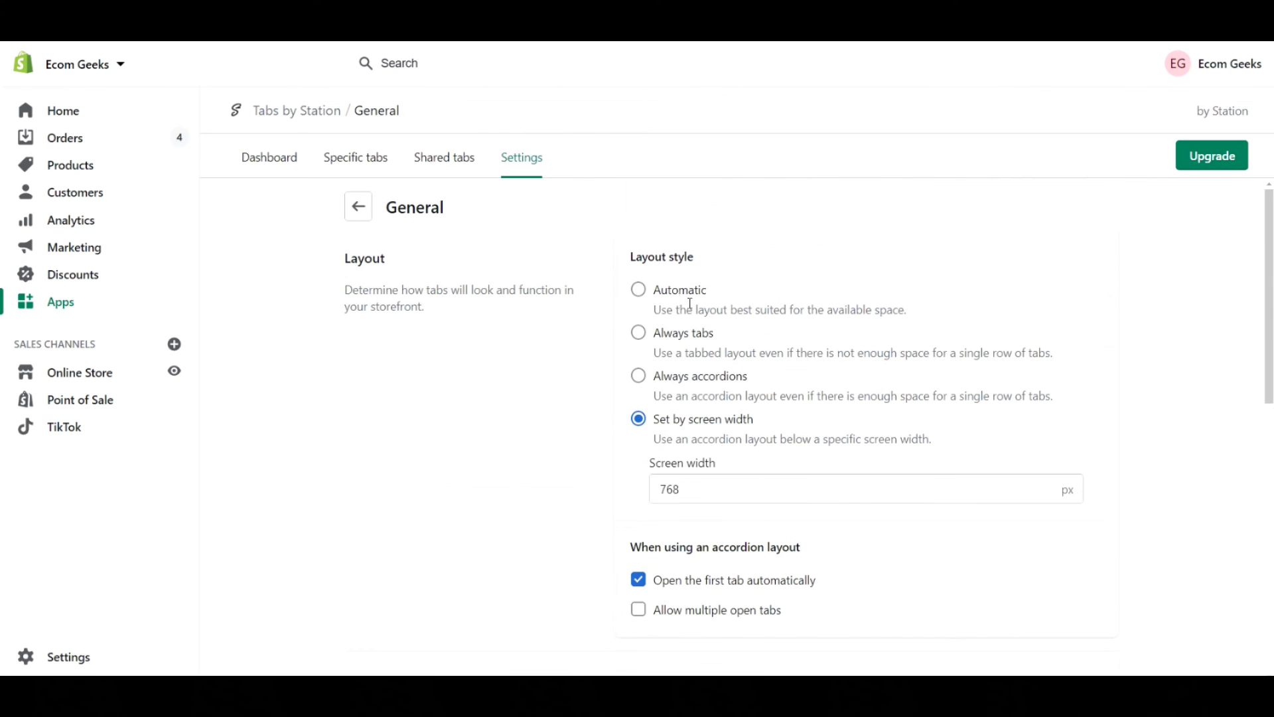
{"action": "key", "text": "alt+Left"}
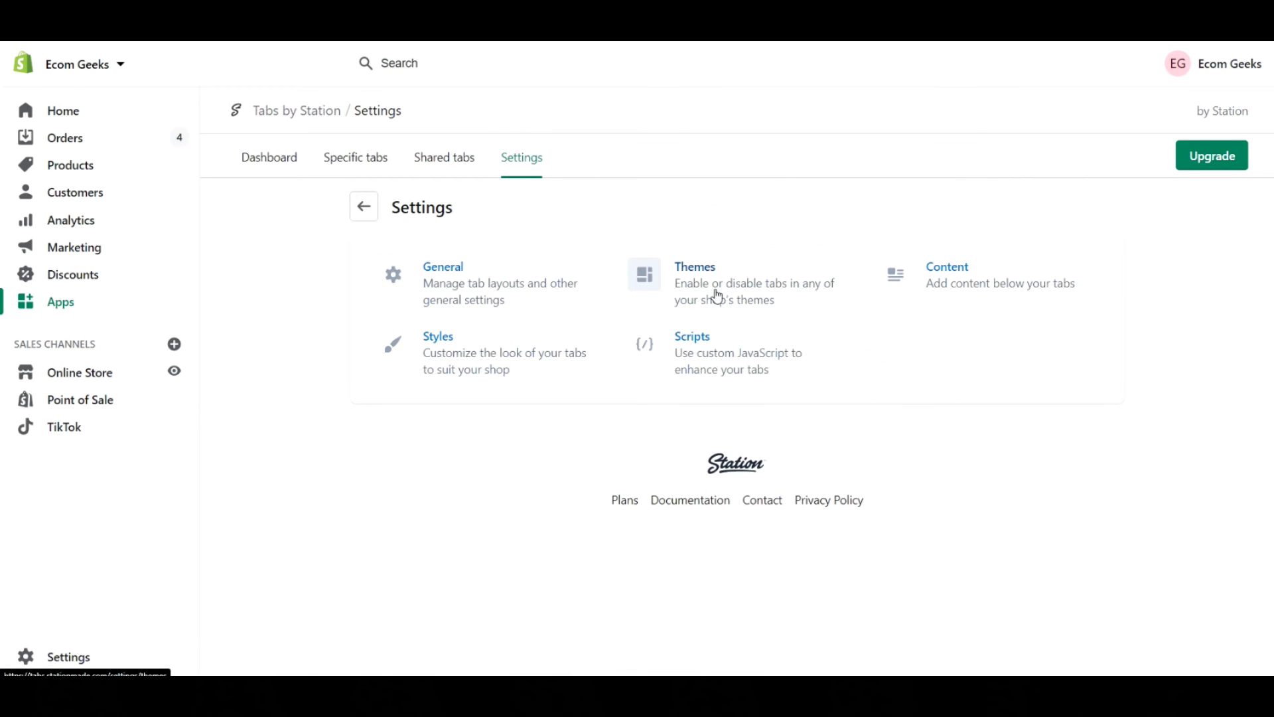
{"action": "left_click", "coordinate": [695, 291]}
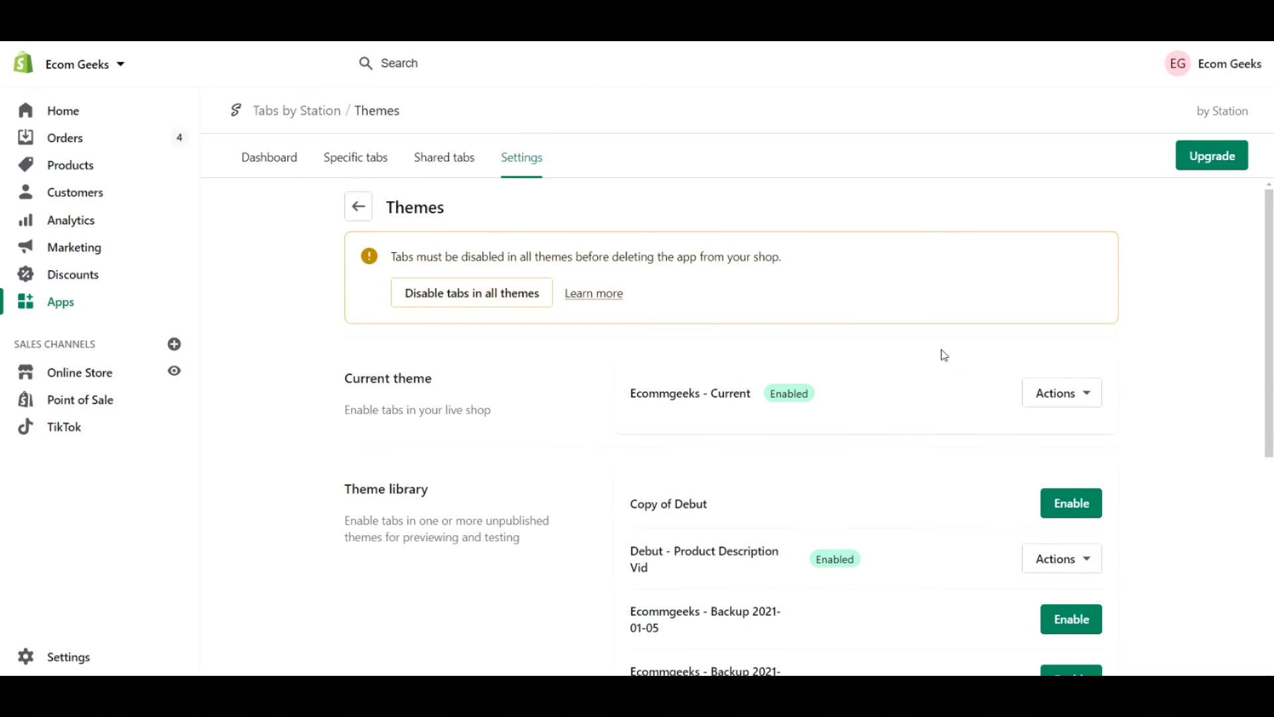
{"action": "scroll", "coordinate": [944, 354], "scroll_direction": "down", "scroll_amount": 1}
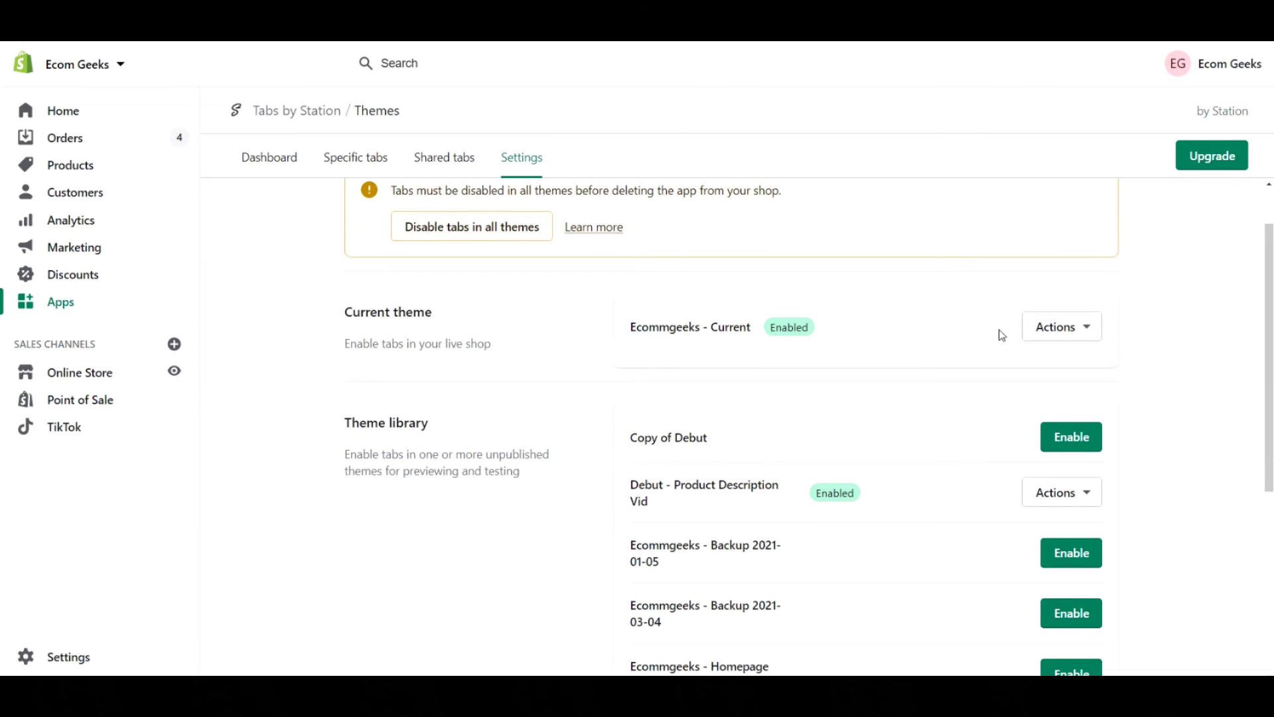
{"action": "left_click", "coordinate": [1054, 328]}
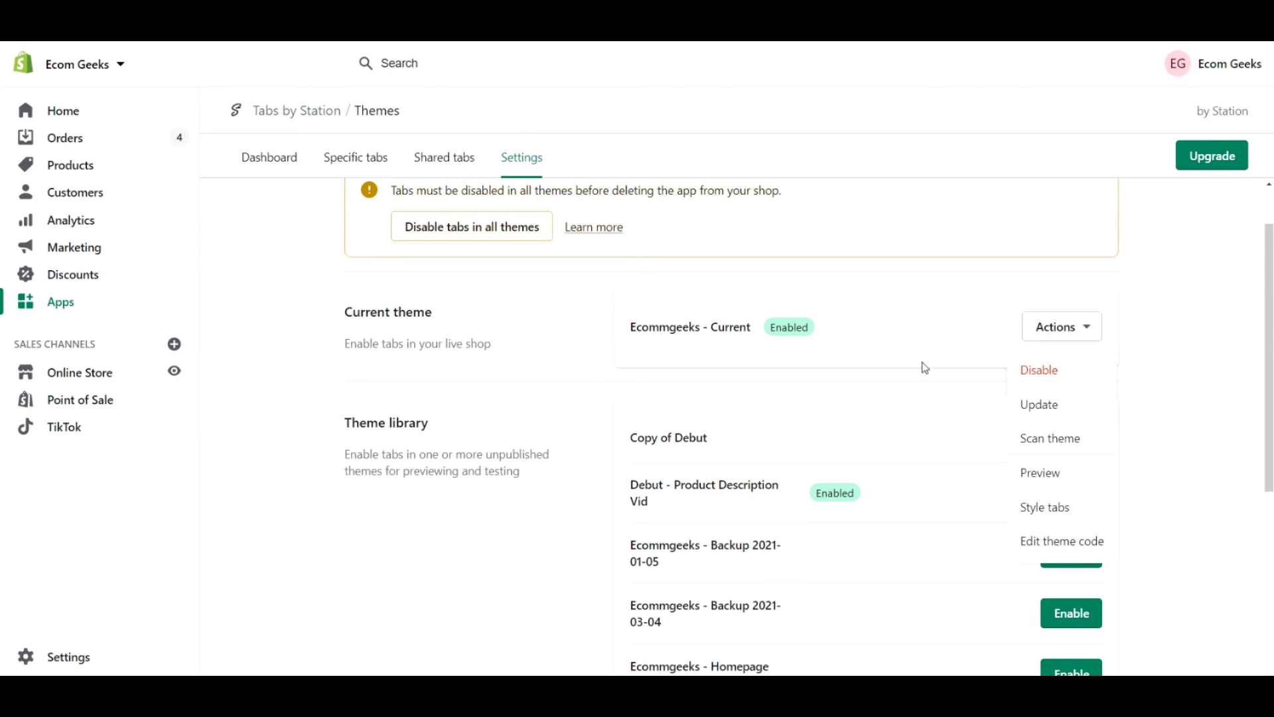
{"action": "left_click", "coordinate": [883, 368]}
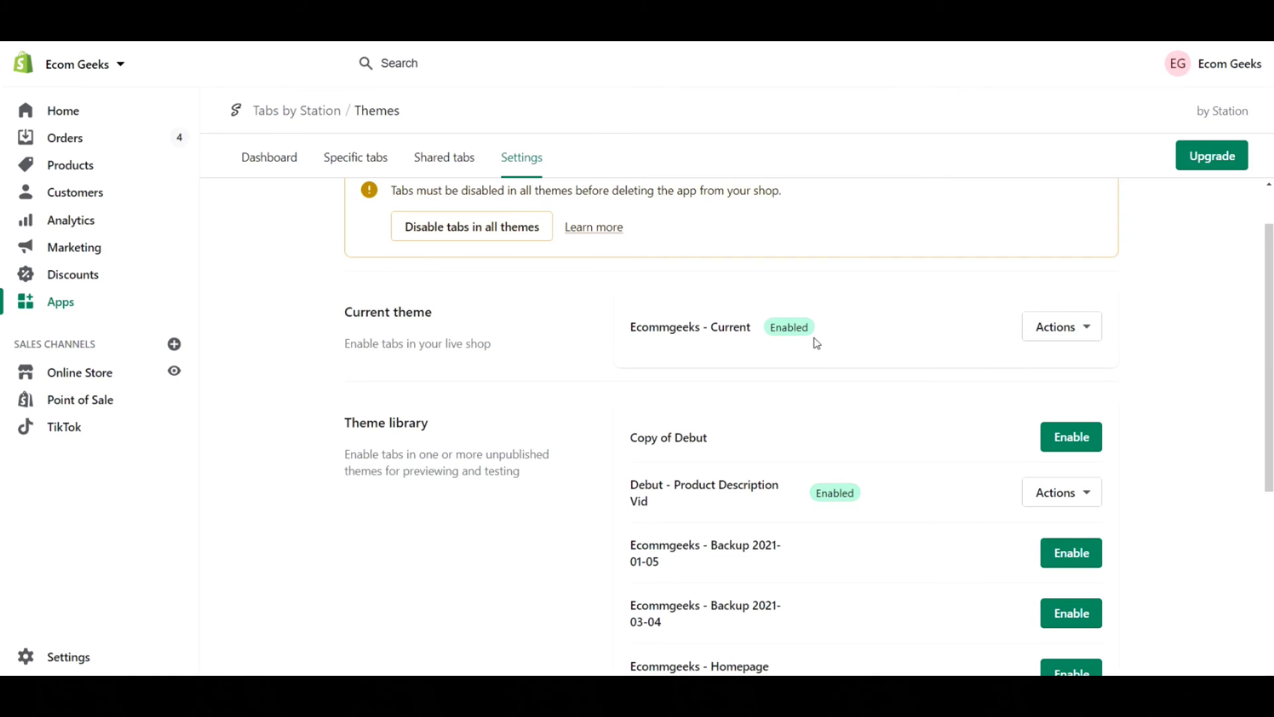
{"action": "scroll", "coordinate": [829, 335], "scroll_direction": "up", "scroll_amount": 1}
{"action": "key", "text": "alt+Left"}
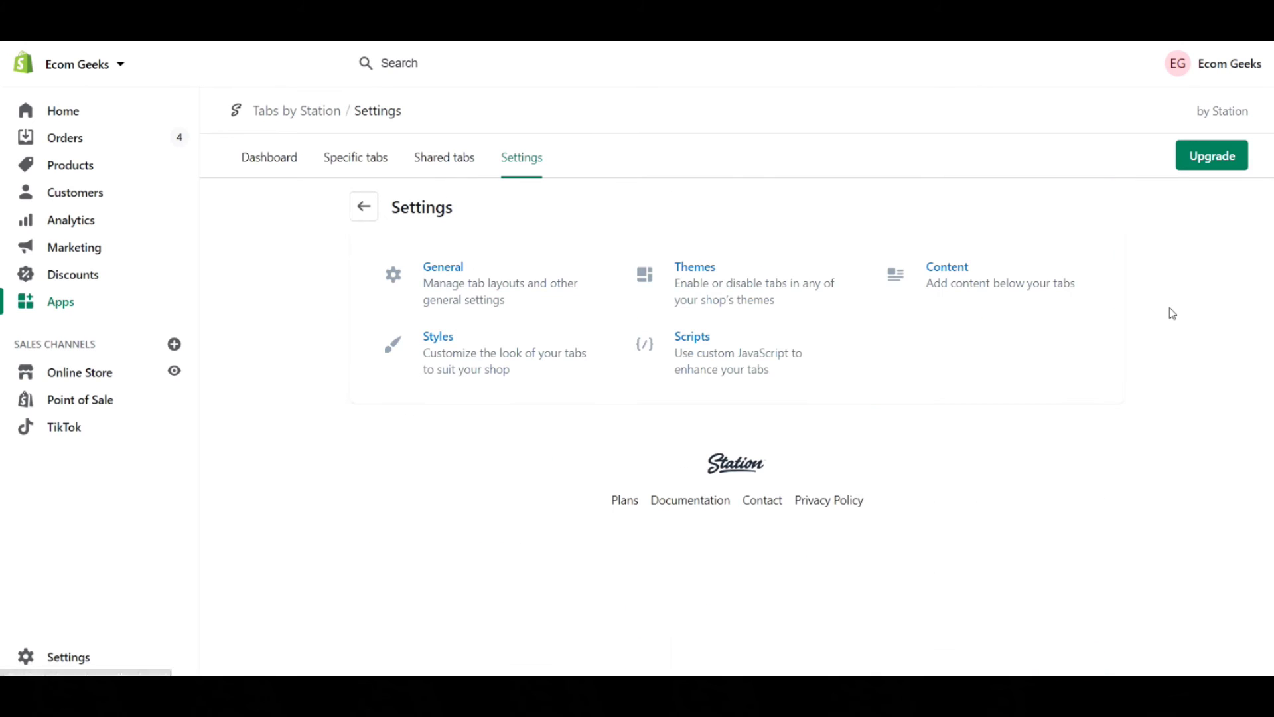
{"action": "left_click", "coordinate": [963, 282]}
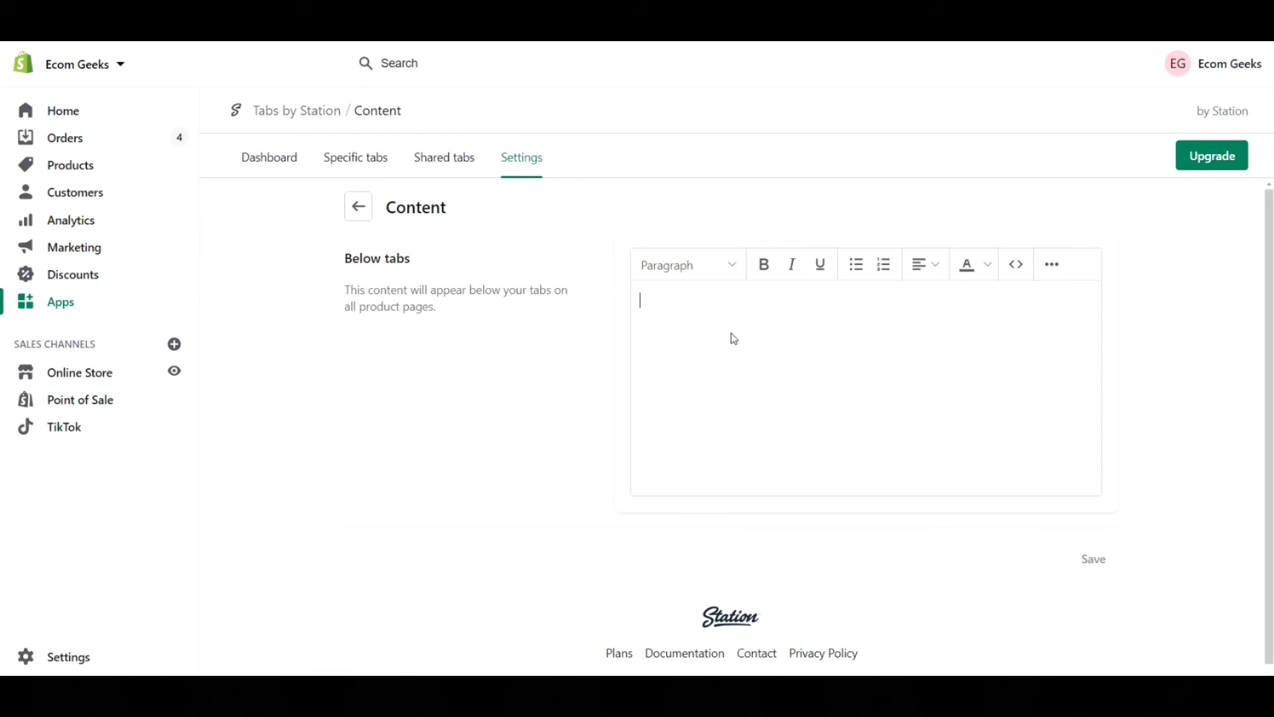
Step: Save bold below-tabs note 'Note that this entire site is for show - you will not receive any products.', then open Blue Summer Breeze Dress
{"action": "left_click", "coordinate": [734, 340]}
{"action": "type", "text": "Note that this entire site is for show - you will not receive any products."}
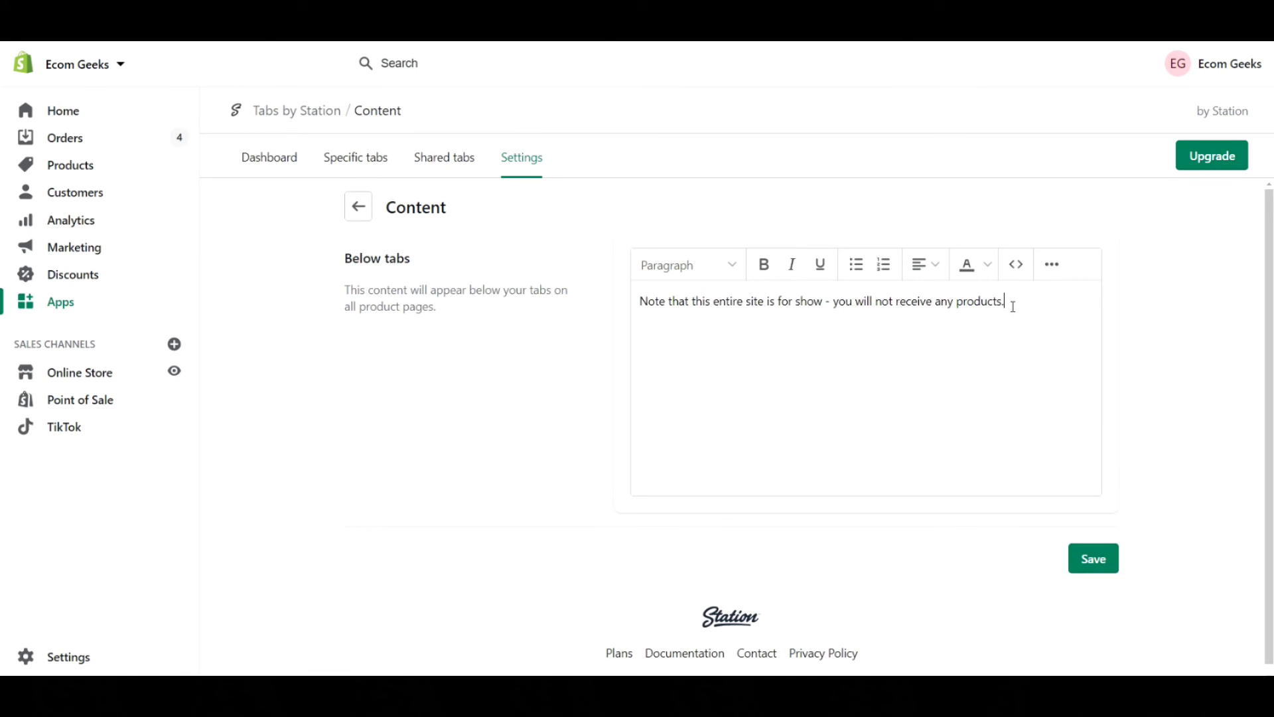
{"action": "left_click_drag", "start_coordinate": [1022, 307], "coordinate": [572, 321]}
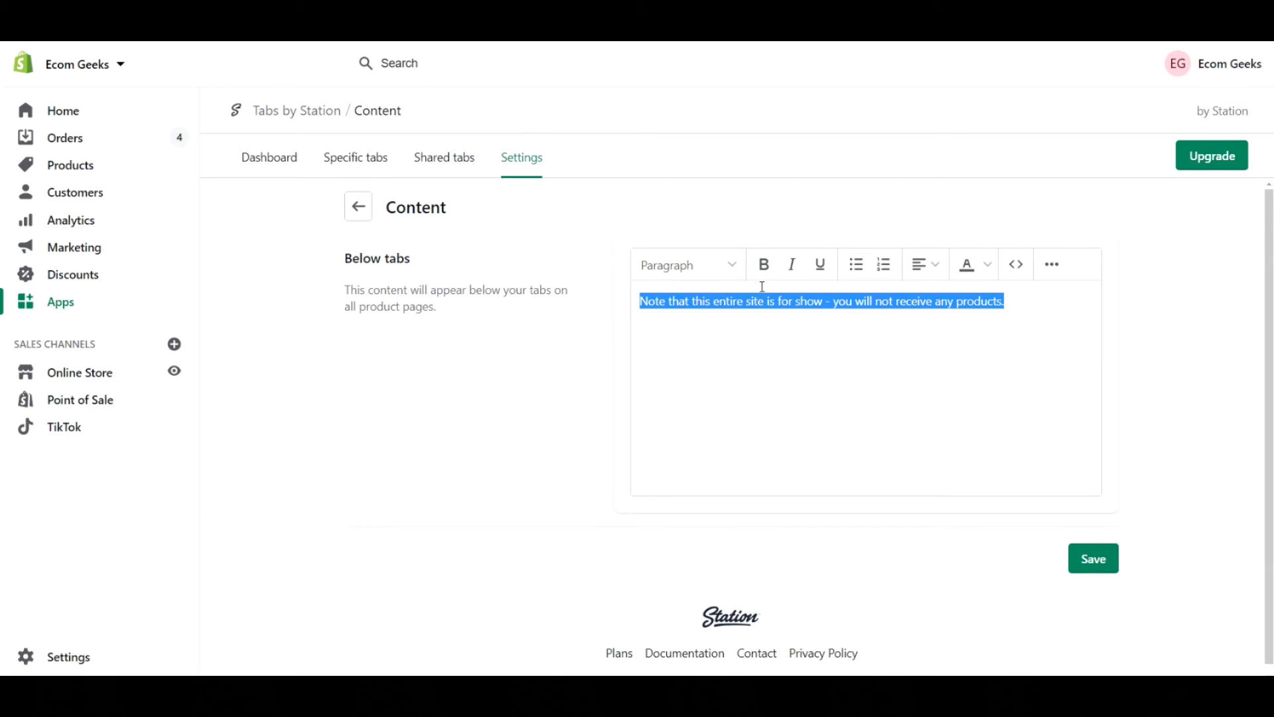
{"action": "left_click", "coordinate": [764, 264]}
{"action": "left_click", "coordinate": [1057, 309]}
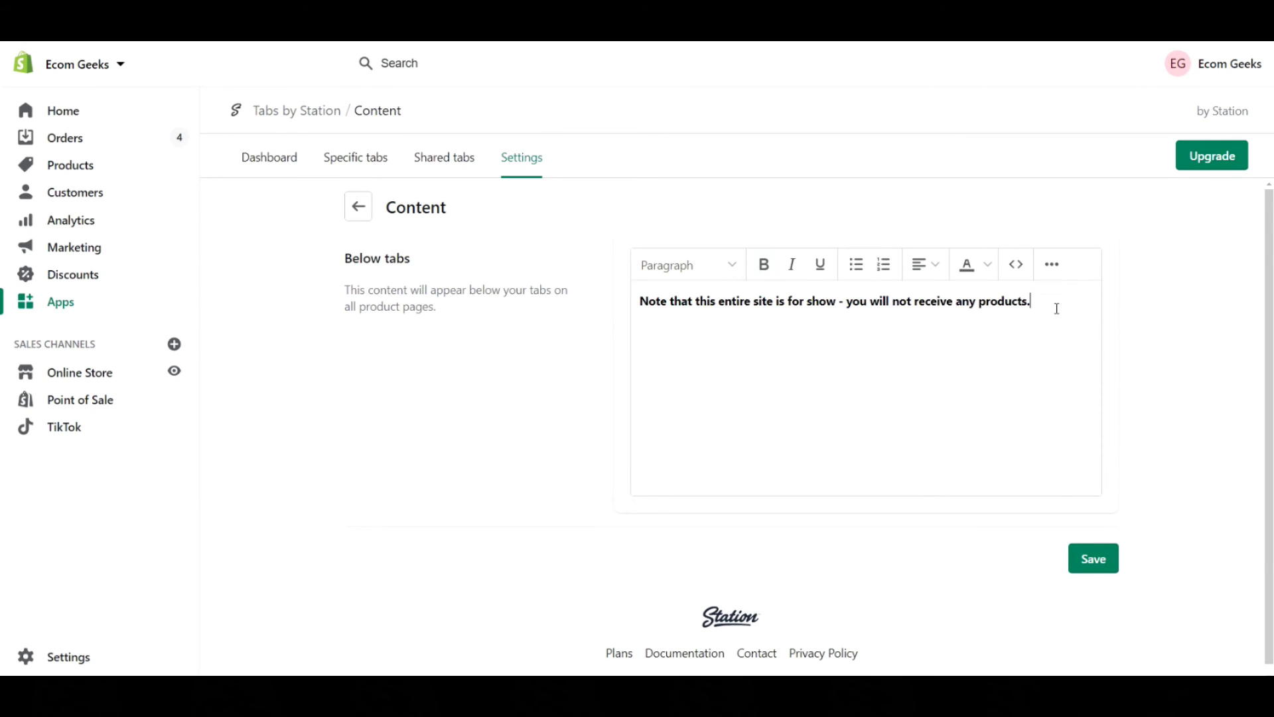
{"action": "left_click", "coordinate": [1092, 570]}
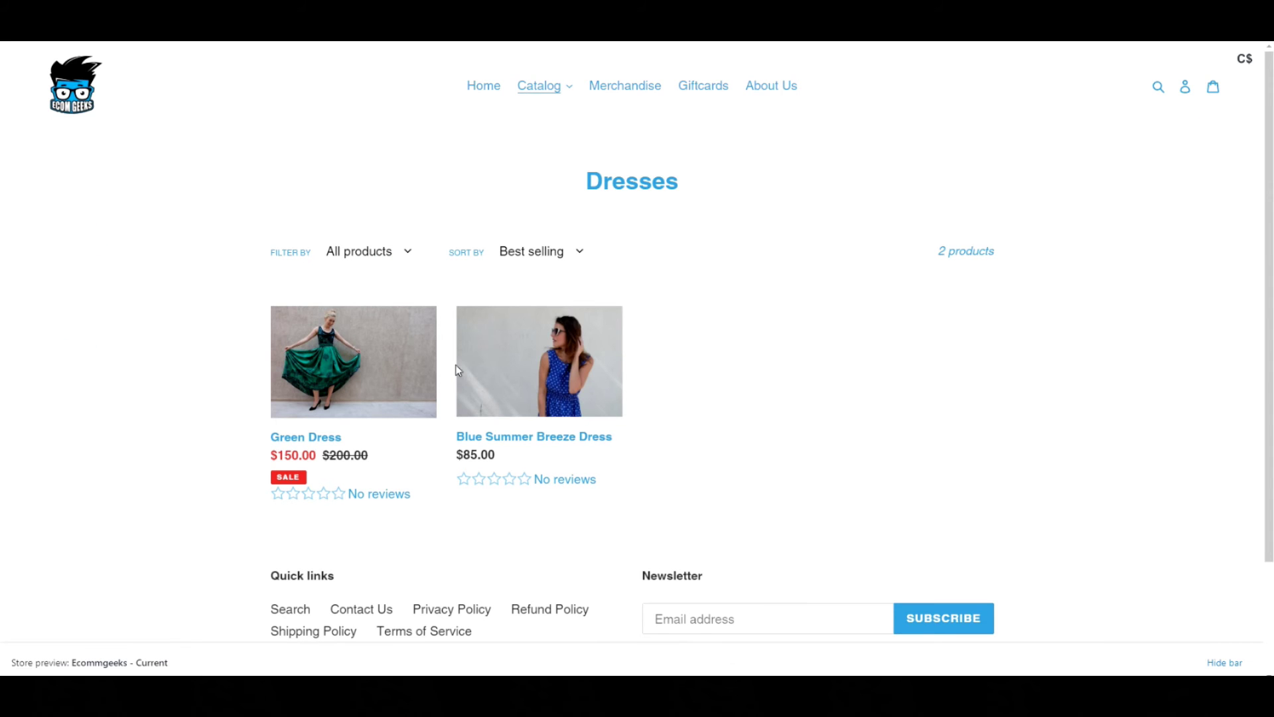
{"action": "left_click", "coordinate": [492, 380]}
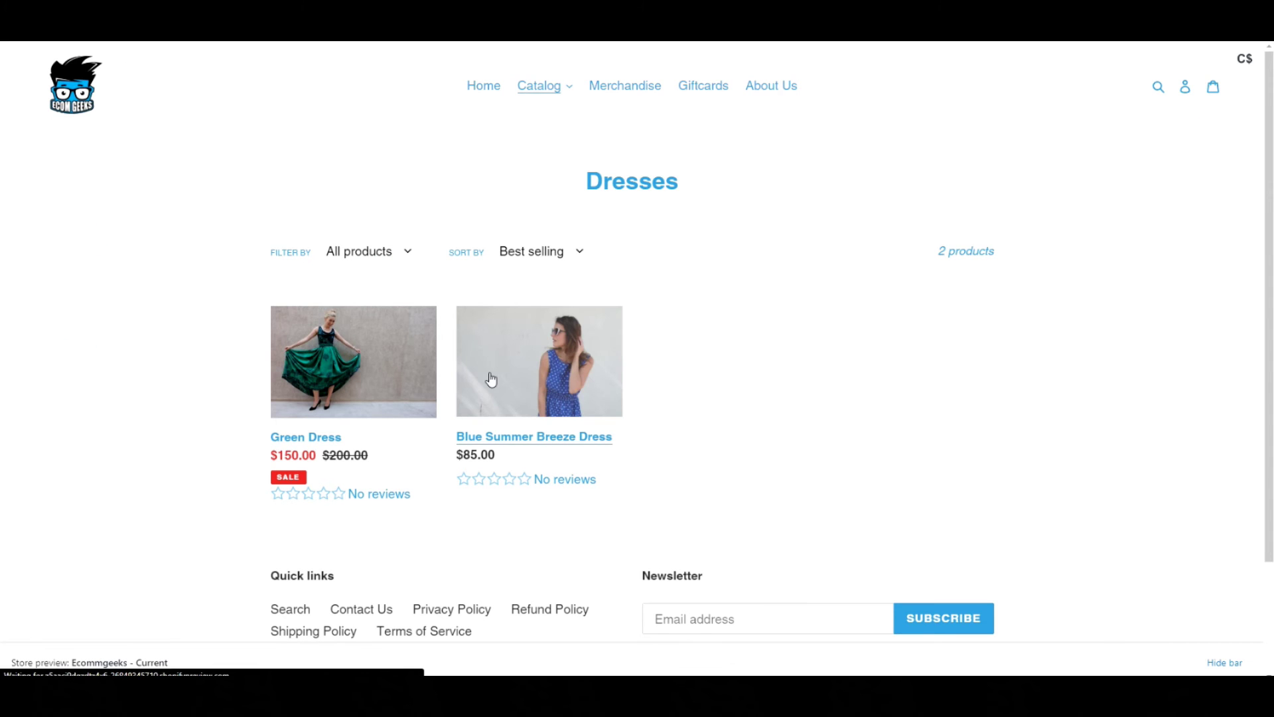
Step: Check the bold note and the Sizing Chart size table on the dress product page
{"action": "scroll", "coordinate": [758, 468], "scroll_direction": "down", "scroll_amount": 2}
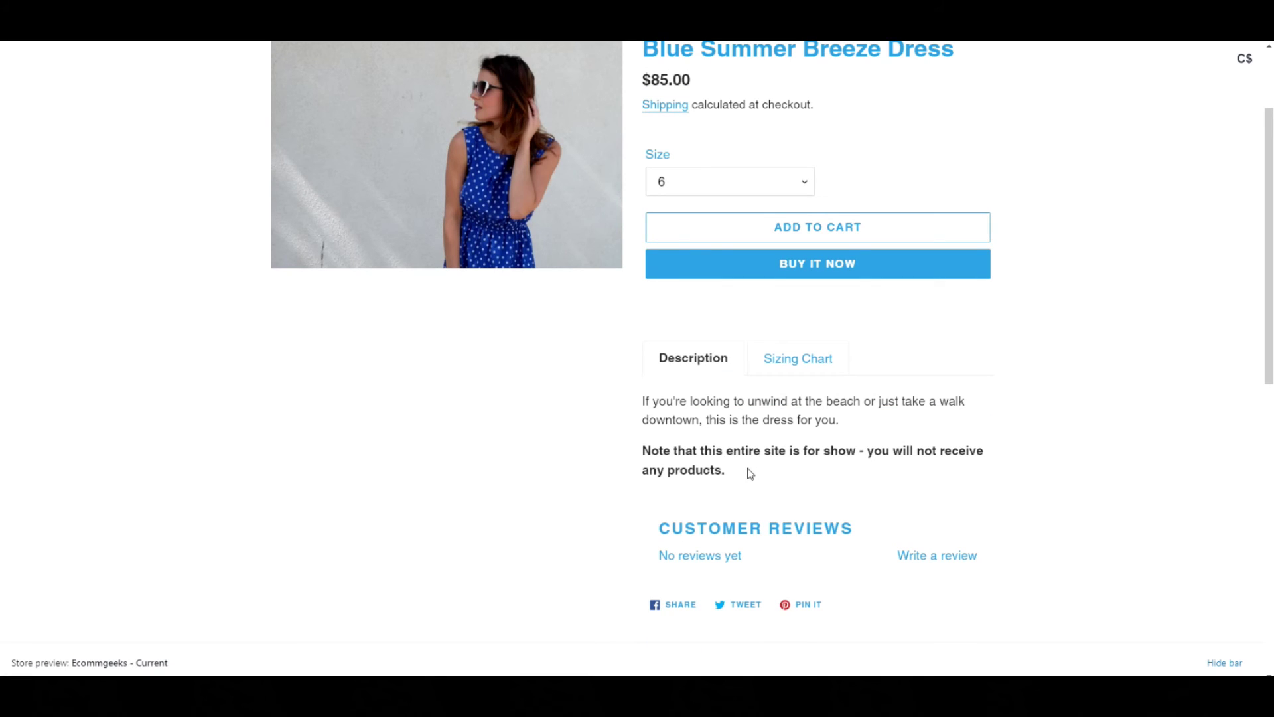
{"action": "left_click_drag", "start_coordinate": [750, 473], "coordinate": [627, 464]}
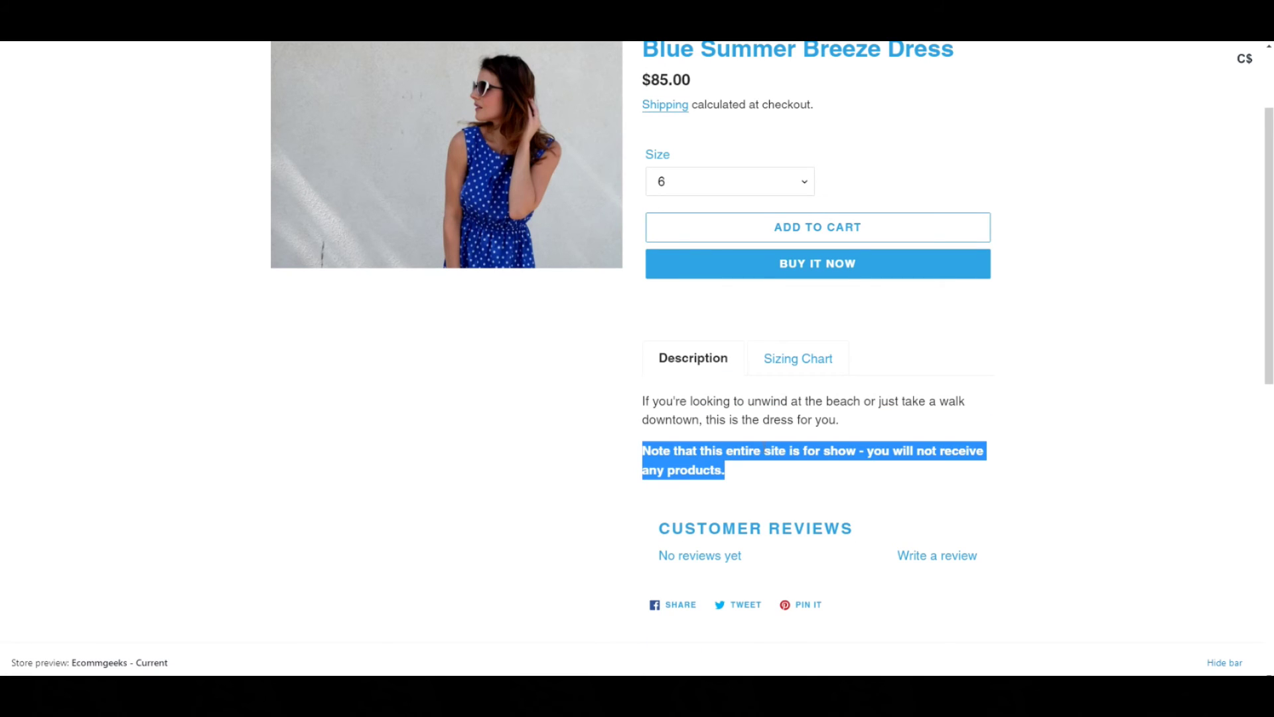
{"action": "left_click", "coordinate": [769, 475]}
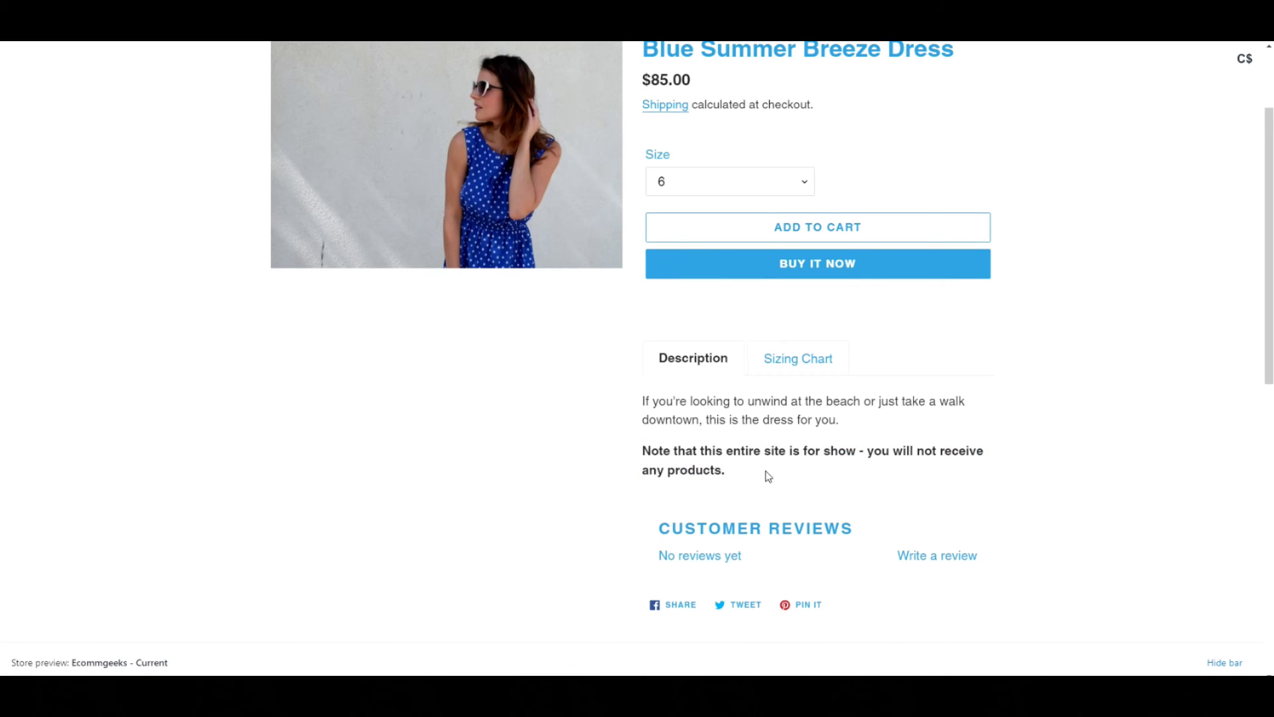
{"action": "left_click", "coordinate": [788, 357]}
{"action": "scroll", "coordinate": [1044, 372], "scroll_direction": "down", "scroll_amount": 7}
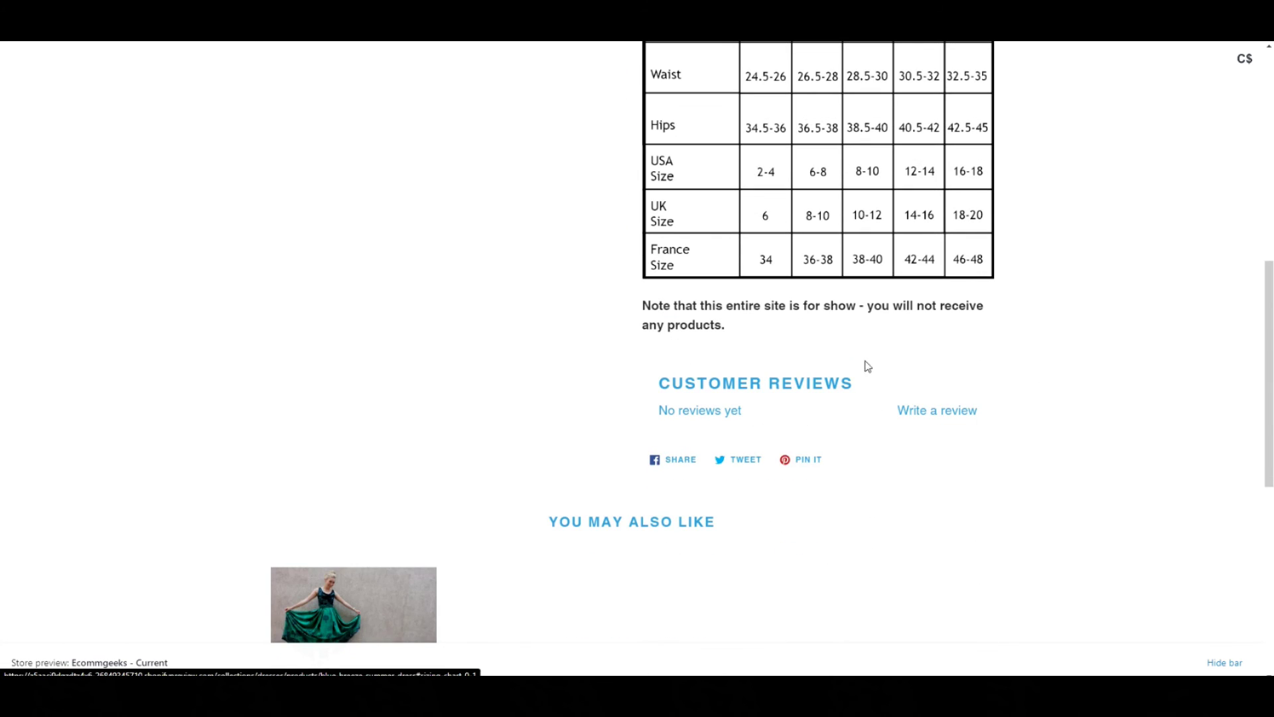
{"action": "scroll", "coordinate": [793, 332], "scroll_direction": "up", "scroll_amount": 2}
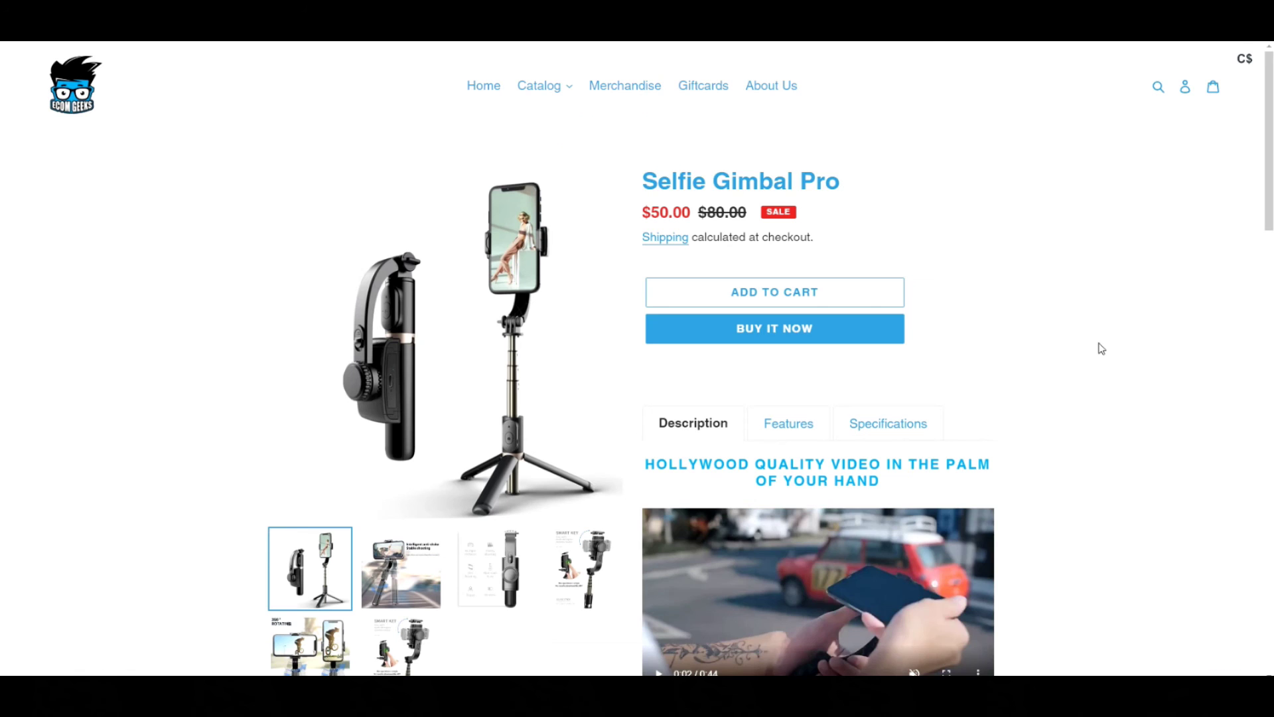
Step: Confirm the bold note also appears below the tabs on the gimbal product page
{"action": "scroll", "coordinate": [1102, 349], "scroll_direction": "down", "scroll_amount": 17}
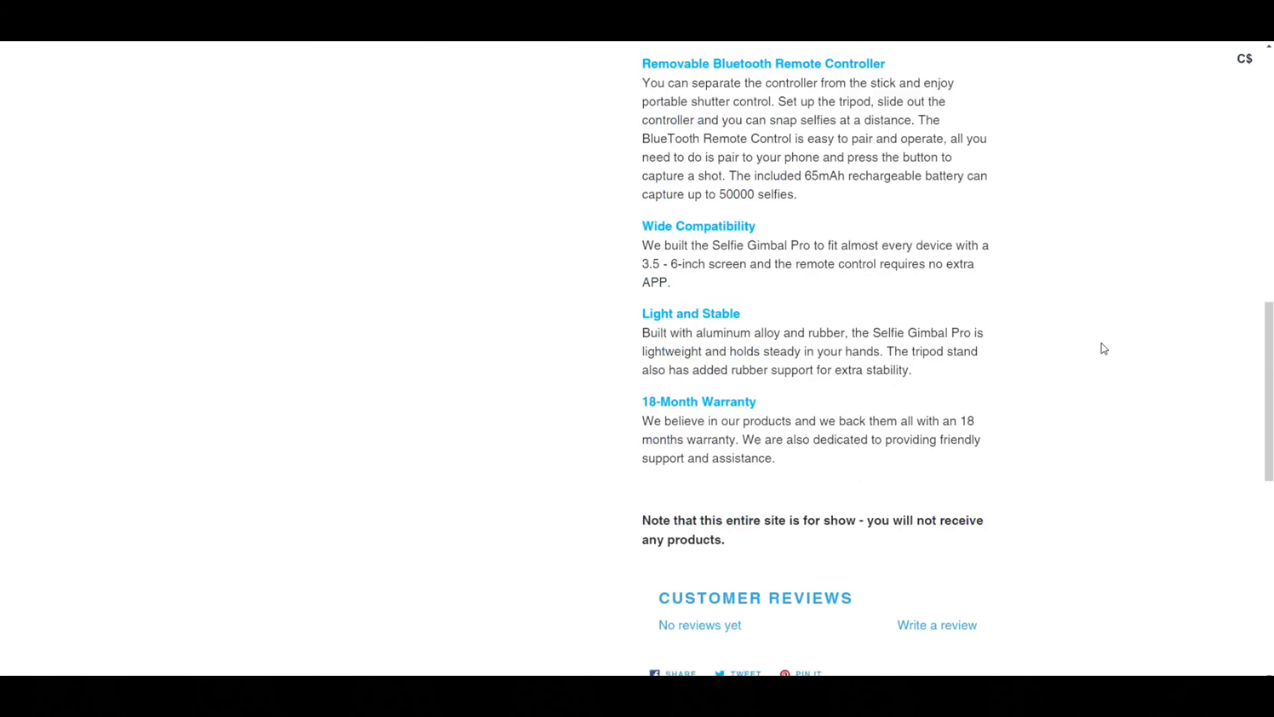
{"action": "left_click_drag", "start_coordinate": [750, 325], "coordinate": [636, 297]}
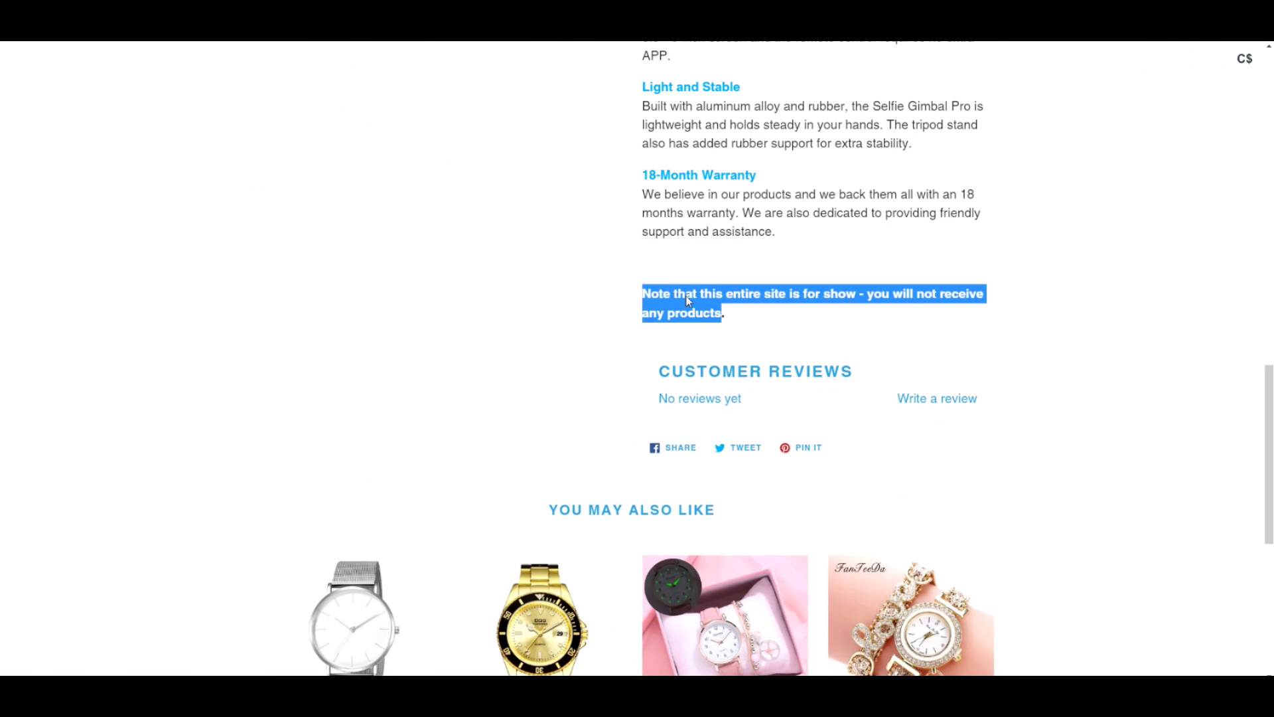
{"action": "left_click", "coordinate": [906, 309]}
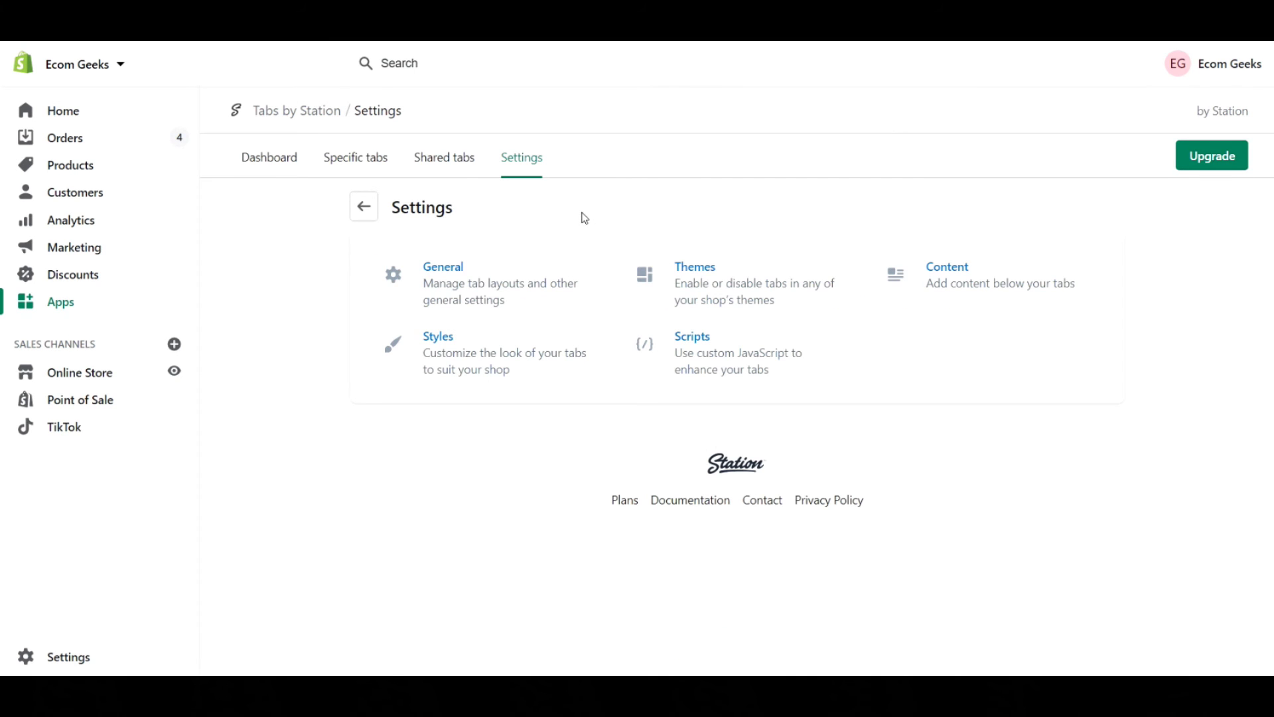
Step: Preview the Pills, Shaded folder, Folder and Folders style presets, leaving without applying any
{"action": "left_click", "coordinate": [460, 362]}
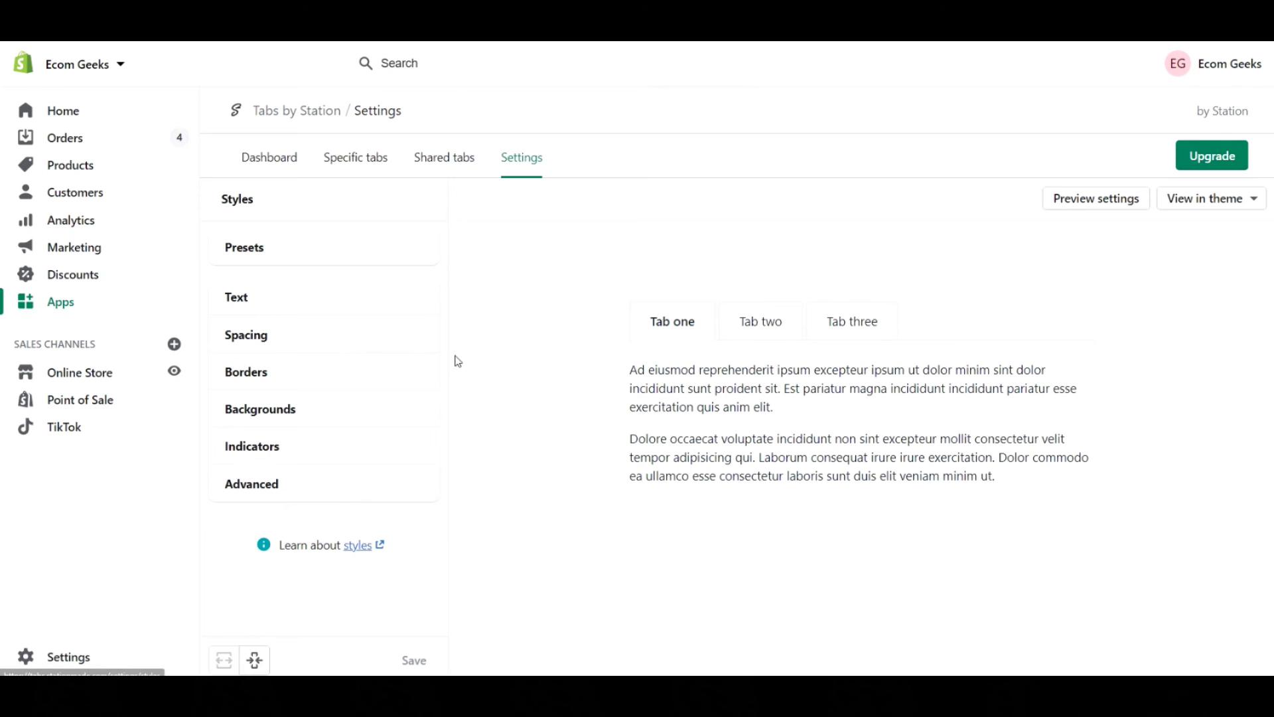
{"action": "left_click", "coordinate": [269, 247]}
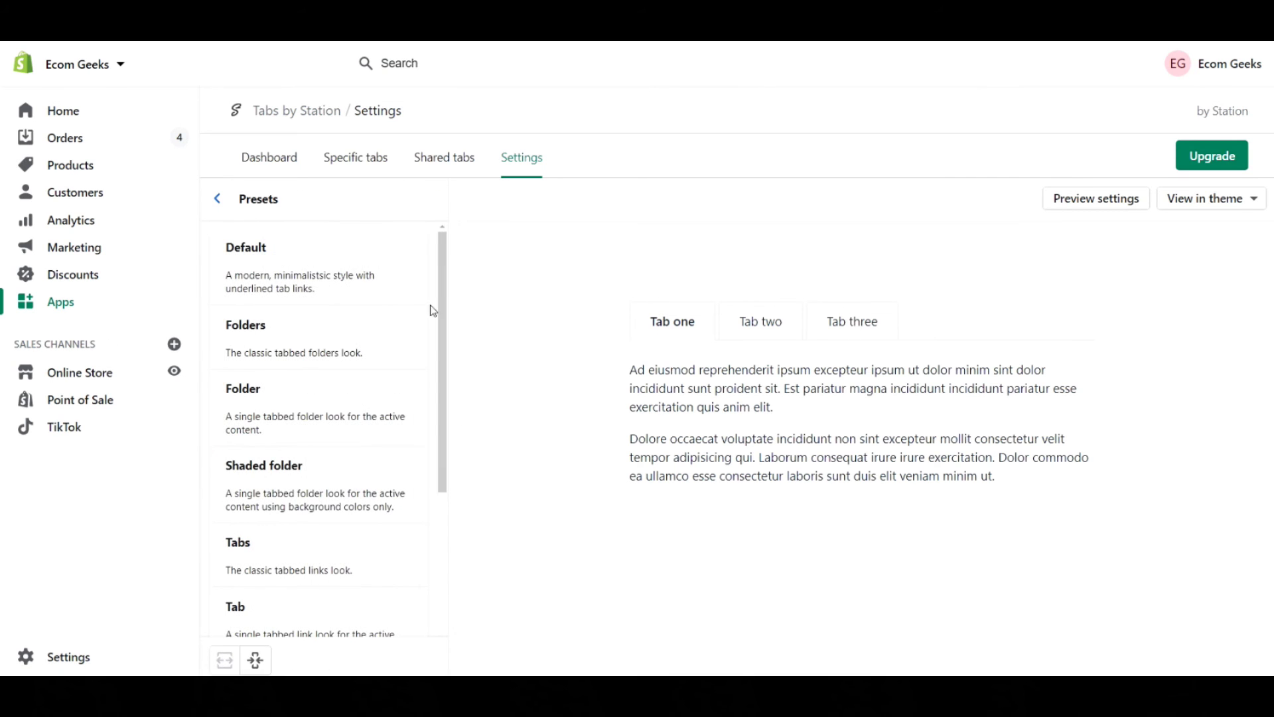
{"action": "scroll", "coordinate": [415, 305], "scroll_direction": "down", "scroll_amount": 5}
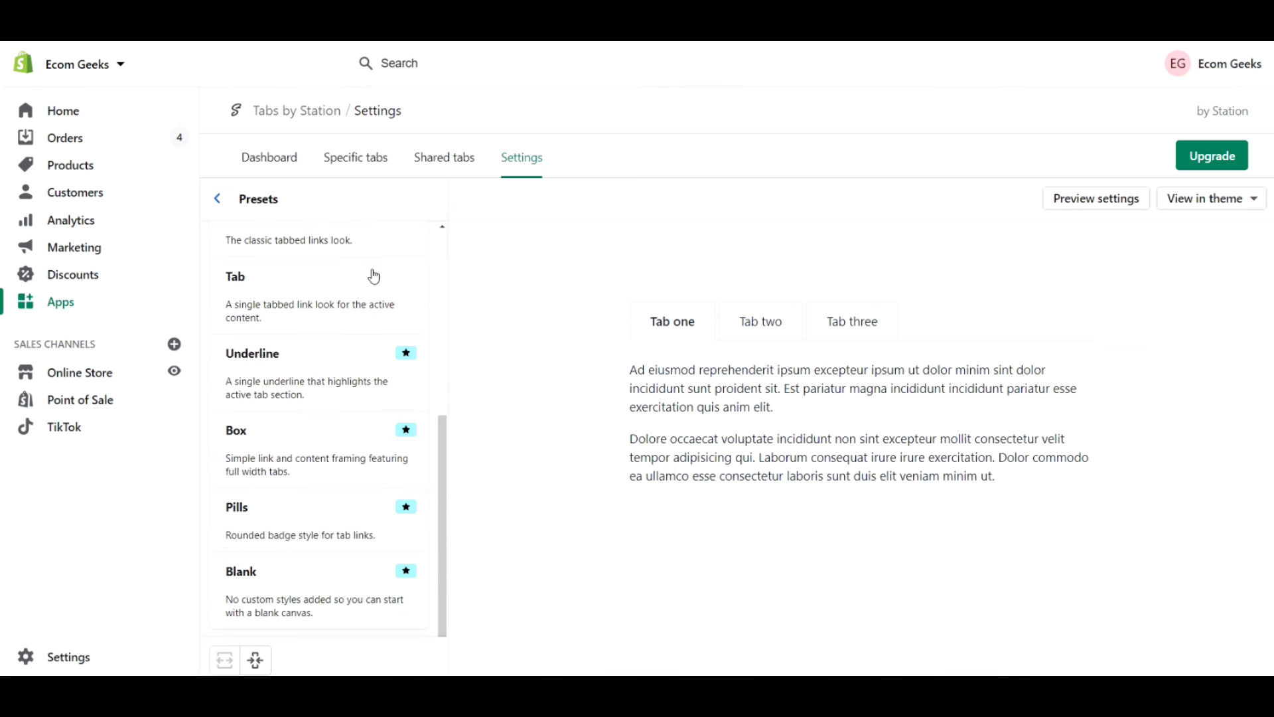
{"action": "left_click", "coordinate": [242, 523]}
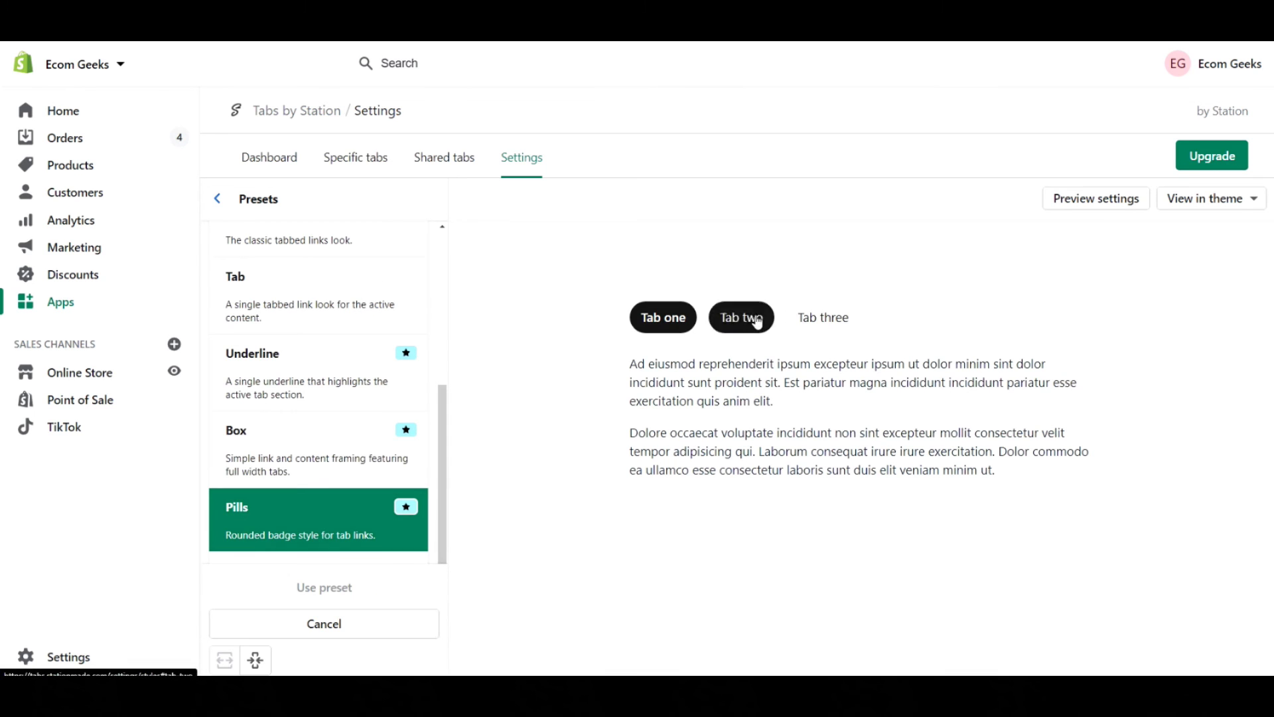
{"action": "scroll", "coordinate": [333, 318], "scroll_direction": "up", "scroll_amount": 3}
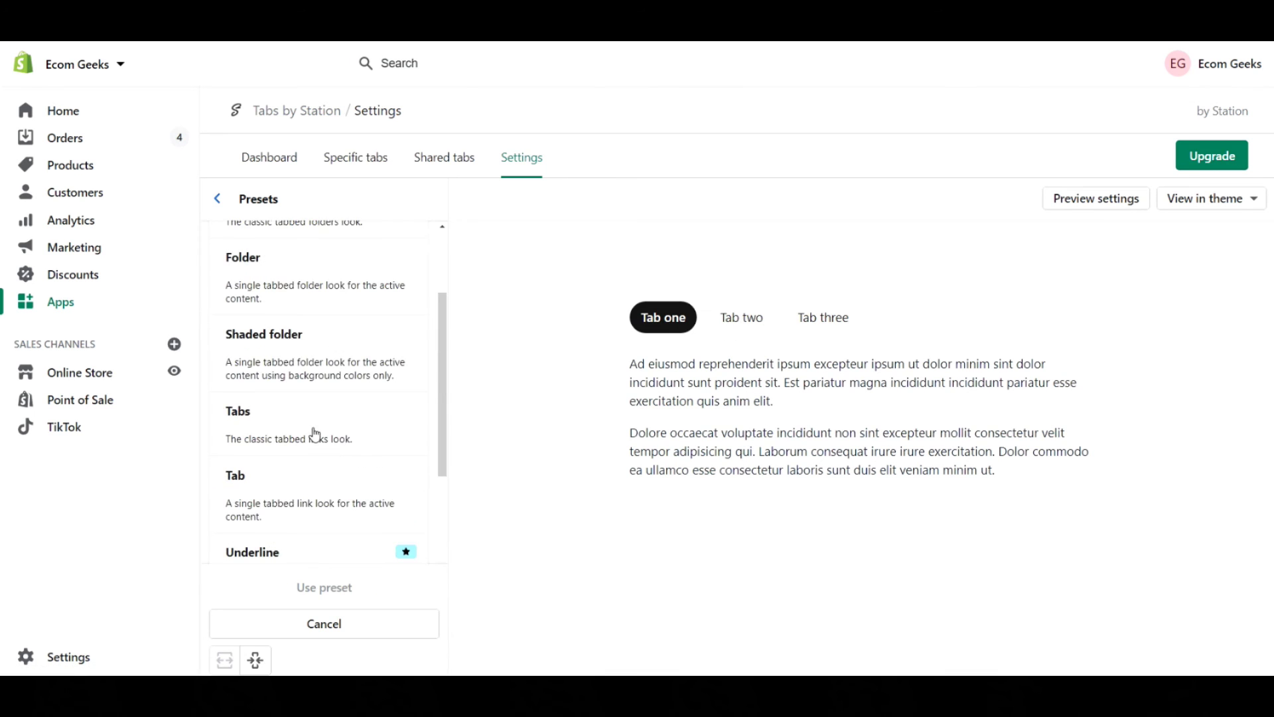
{"action": "left_click", "coordinate": [307, 358]}
{"action": "left_click", "coordinate": [285, 295]}
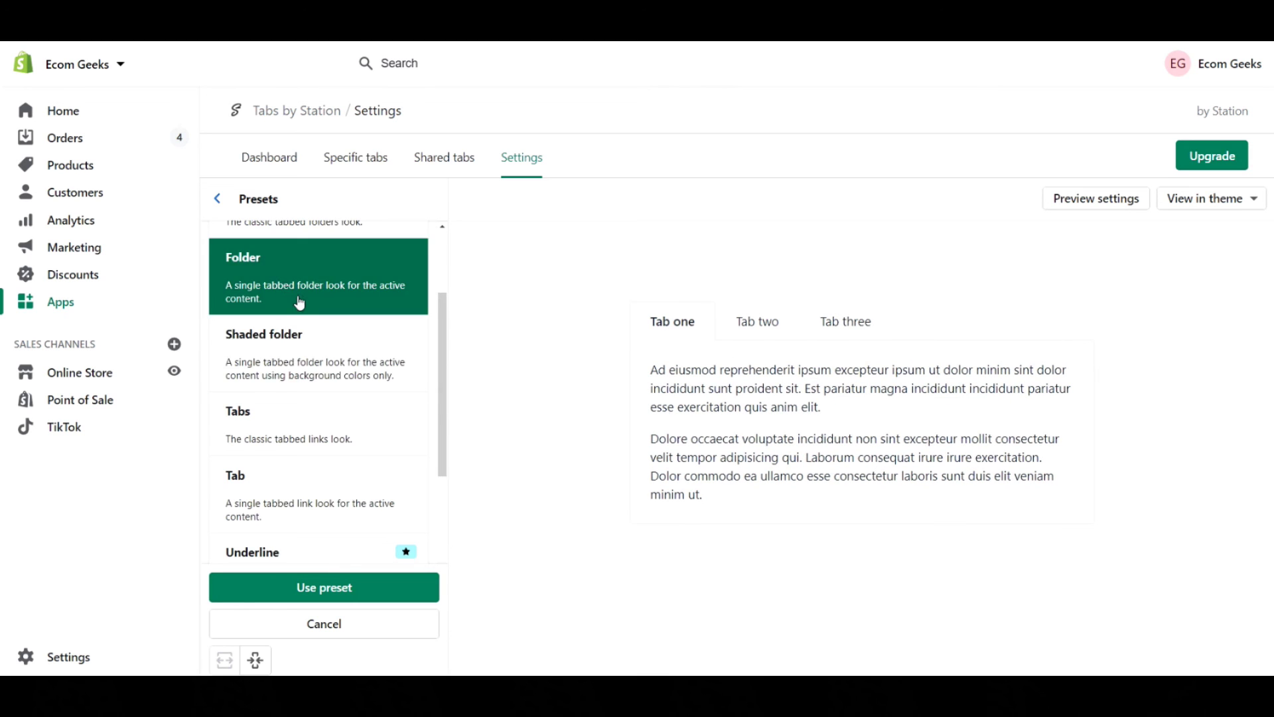
{"action": "scroll", "coordinate": [300, 303], "scroll_direction": "up", "scroll_amount": 2}
{"action": "left_click", "coordinate": [343, 330]}
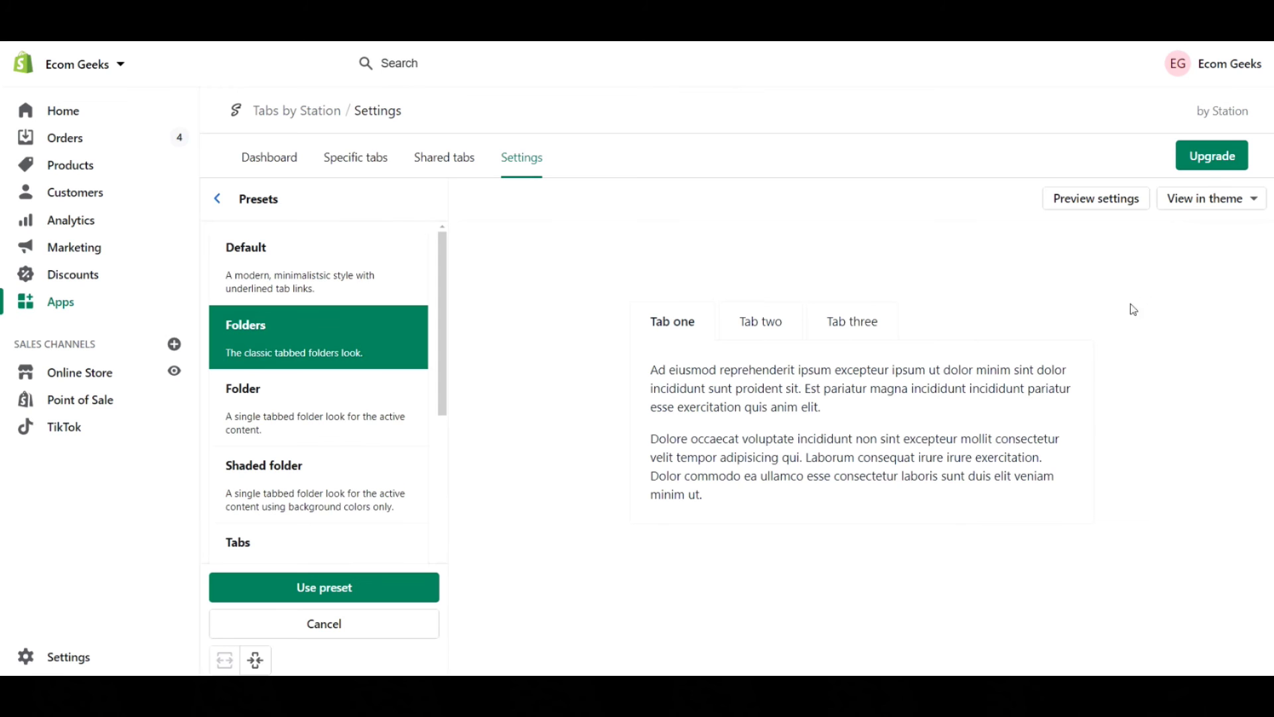
{"action": "left_click", "coordinate": [217, 199]}
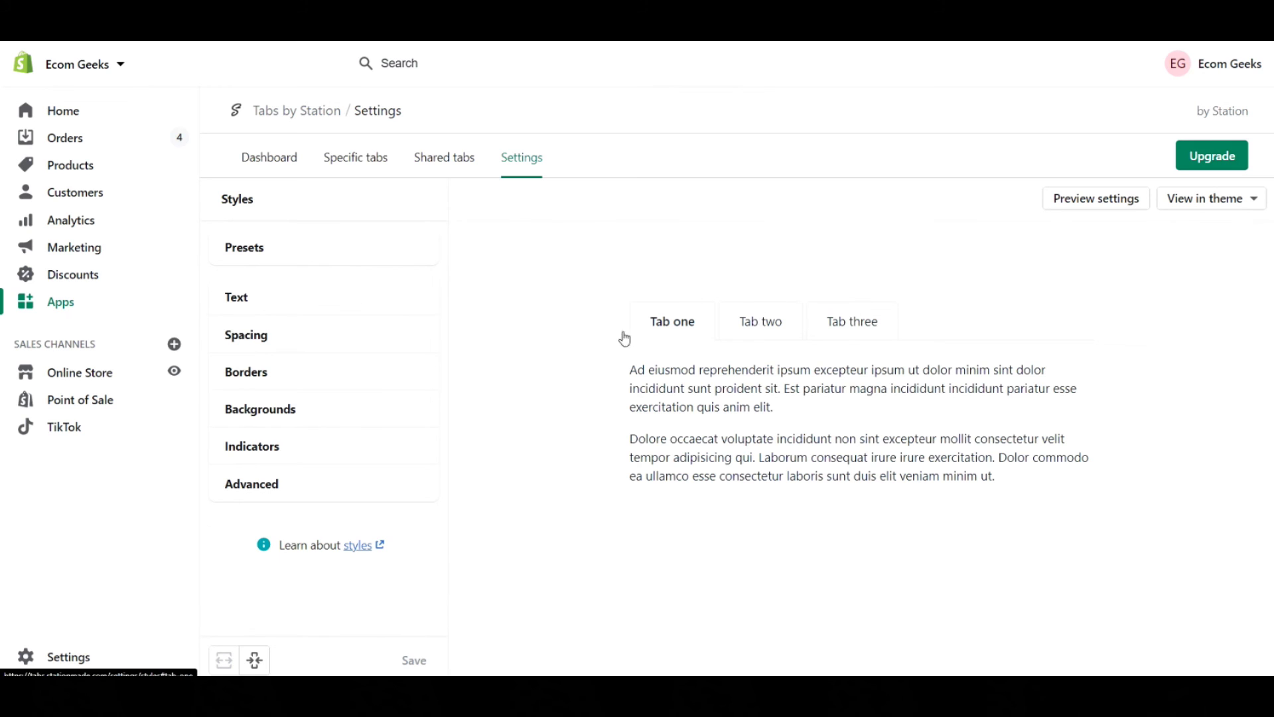
Step: After a glance at Text styles, set the Hovered tab background colour to red
{"action": "left_click", "coordinate": [250, 307]}
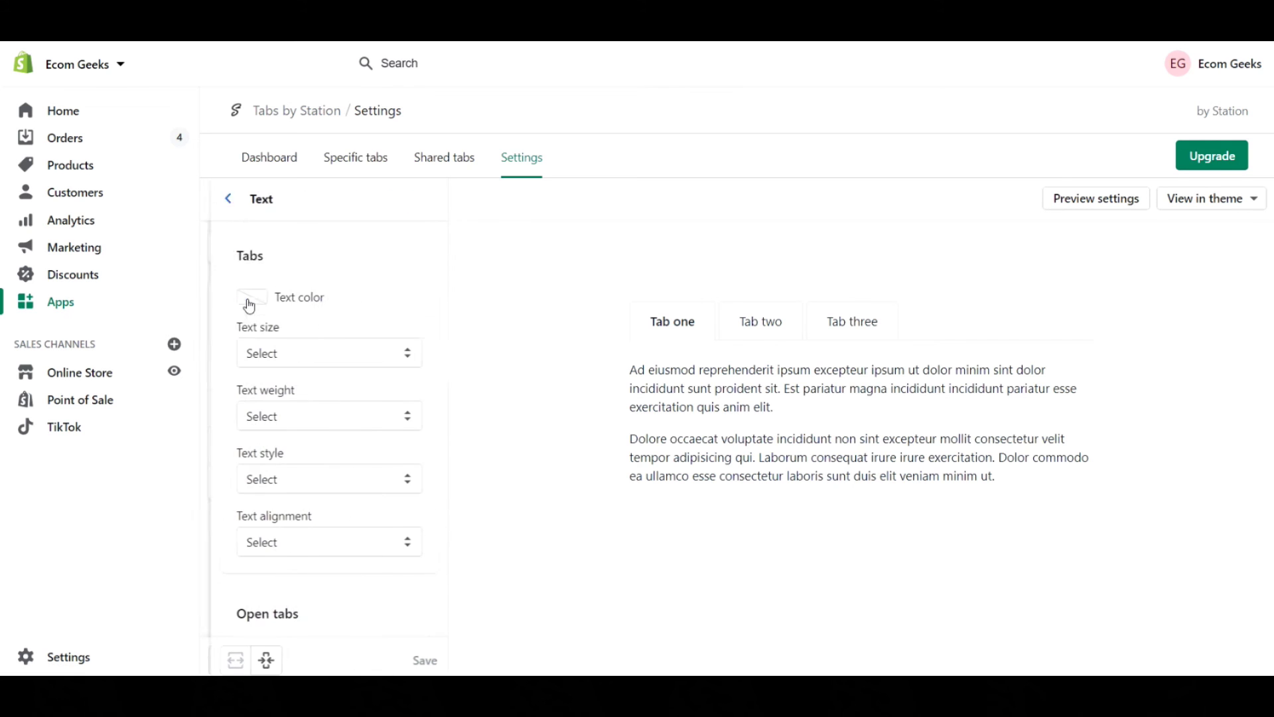
{"action": "left_click", "coordinate": [216, 202]}
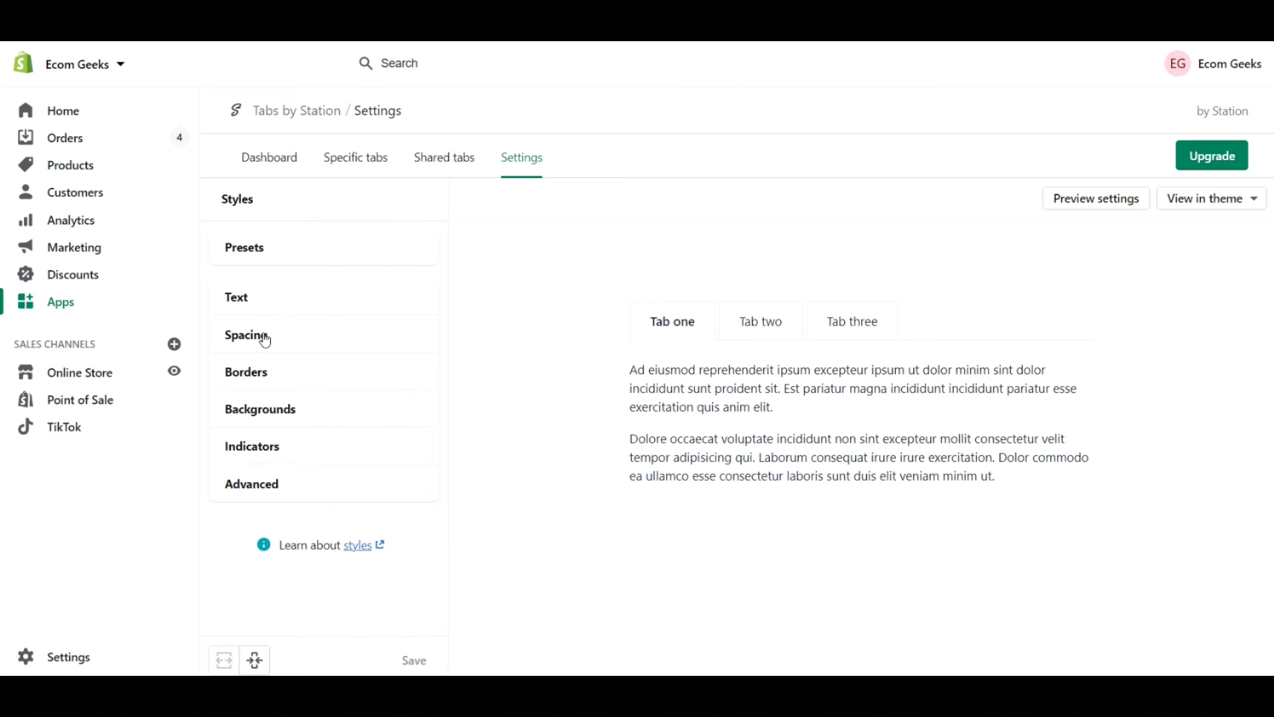
{"action": "left_click", "coordinate": [255, 409]}
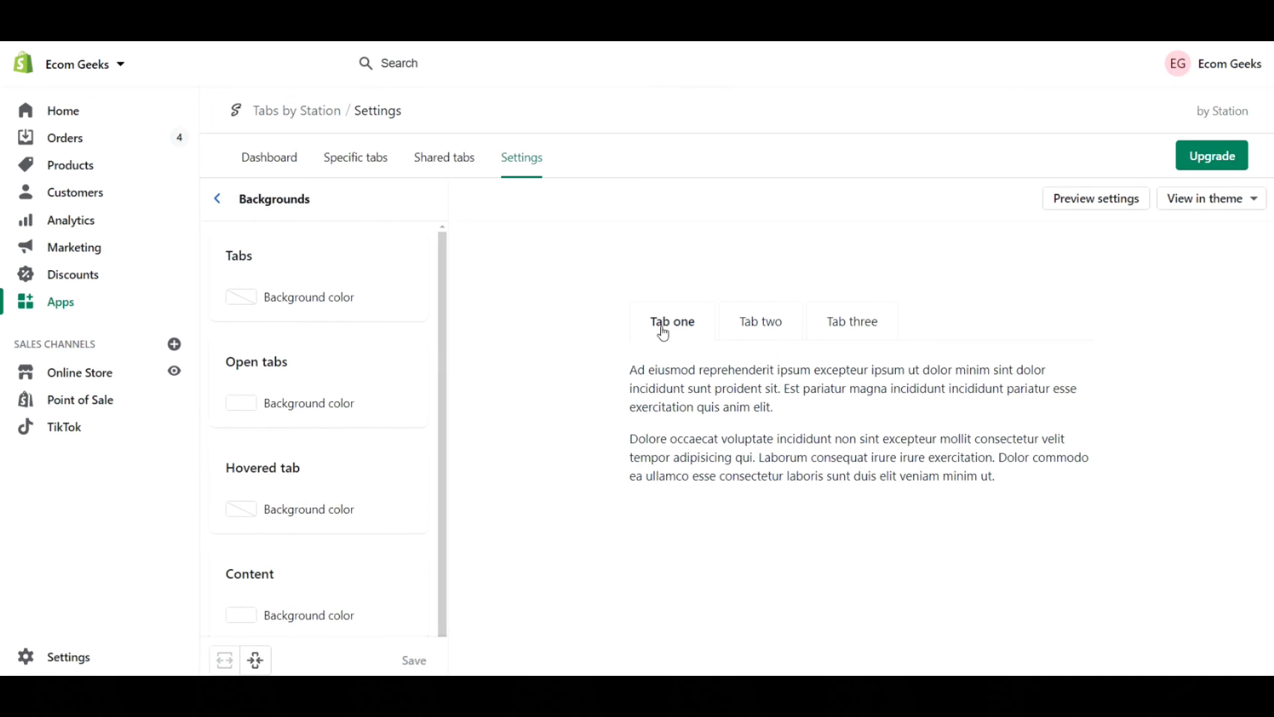
{"action": "scroll", "coordinate": [398, 327], "scroll_direction": "down", "scroll_amount": 1}
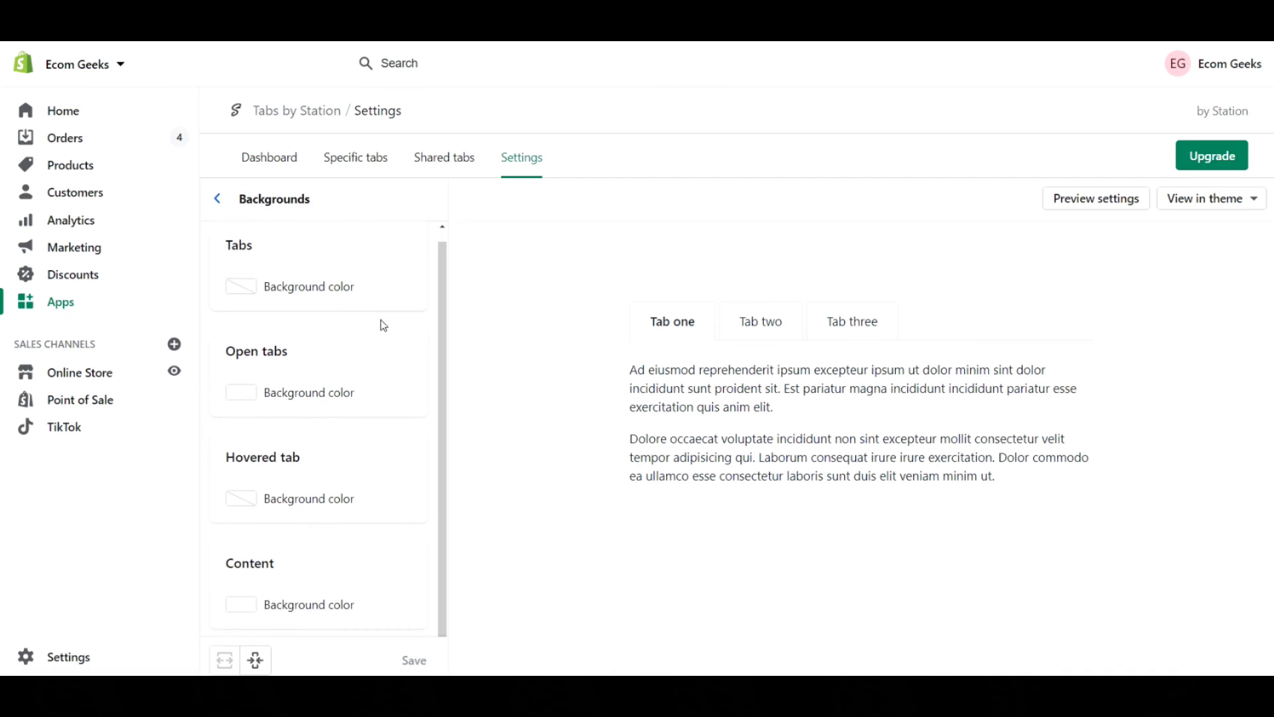
{"action": "left_click", "coordinate": [234, 506]}
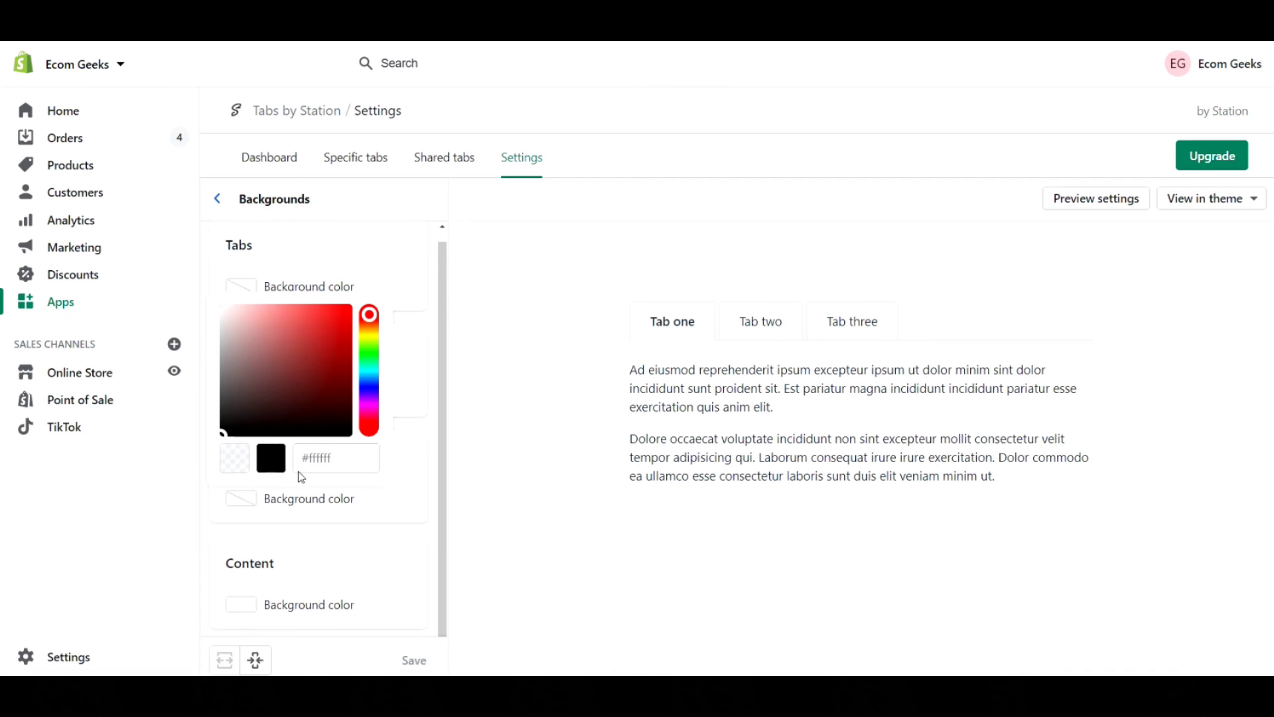
{"action": "left_click", "coordinate": [329, 352]}
{"action": "left_click", "coordinate": [423, 555]}
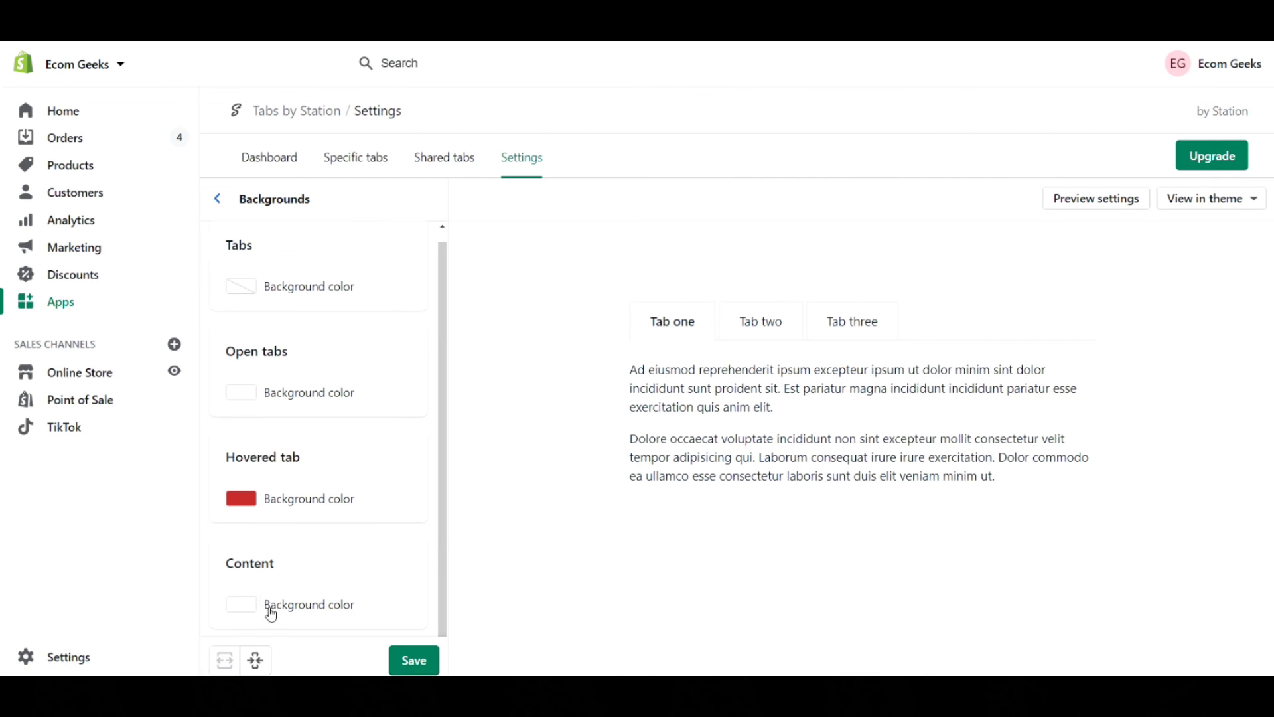
{"action": "scroll", "coordinate": [370, 433], "scroll_direction": "up", "scroll_amount": 1}
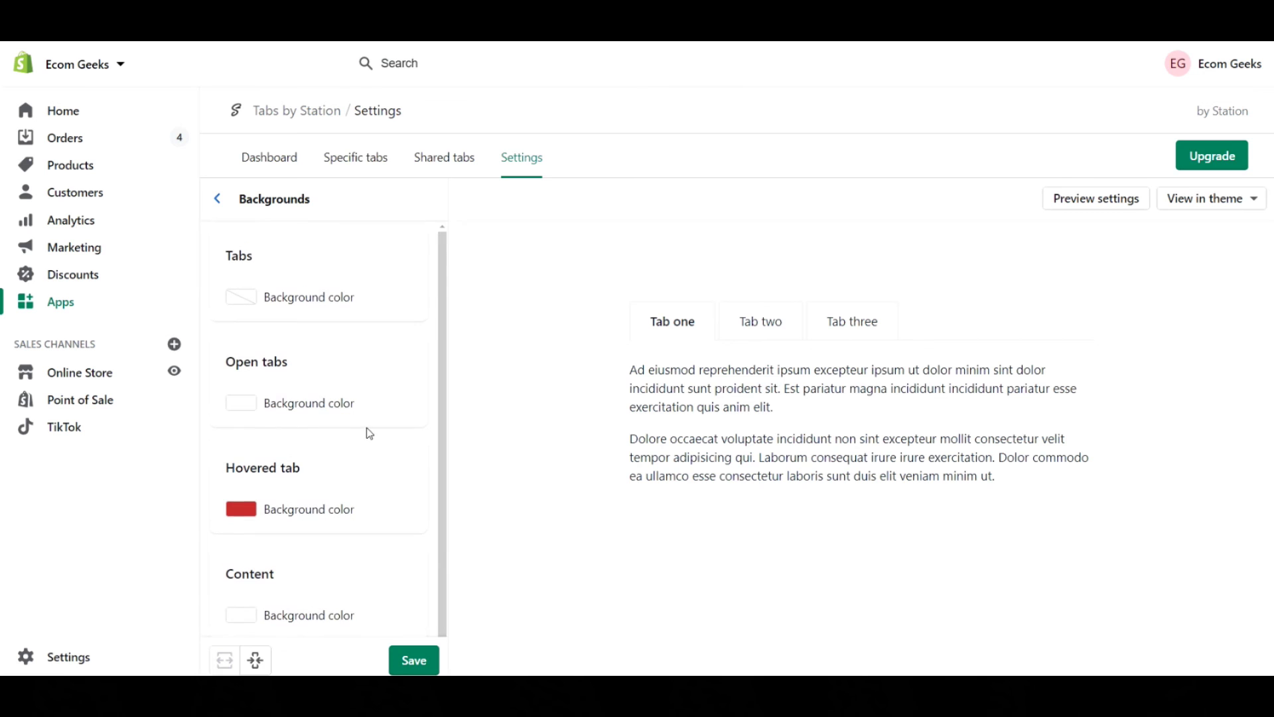